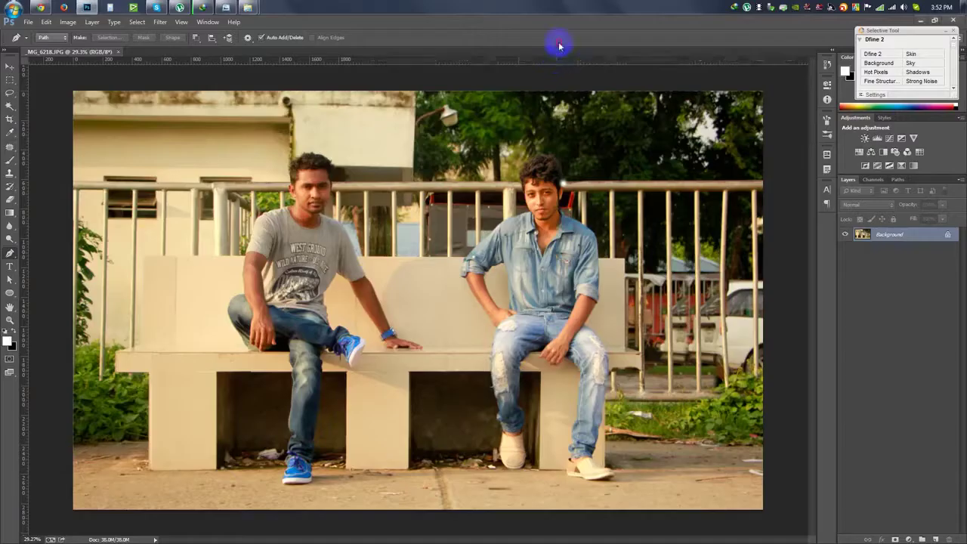
Step: Pen-trace anchor points around the seated man's shoe and jeans hem
scroll(616, 320, up, 3)
scroll(566, 259, up, 3)
scroll(340, 367, up, 3)
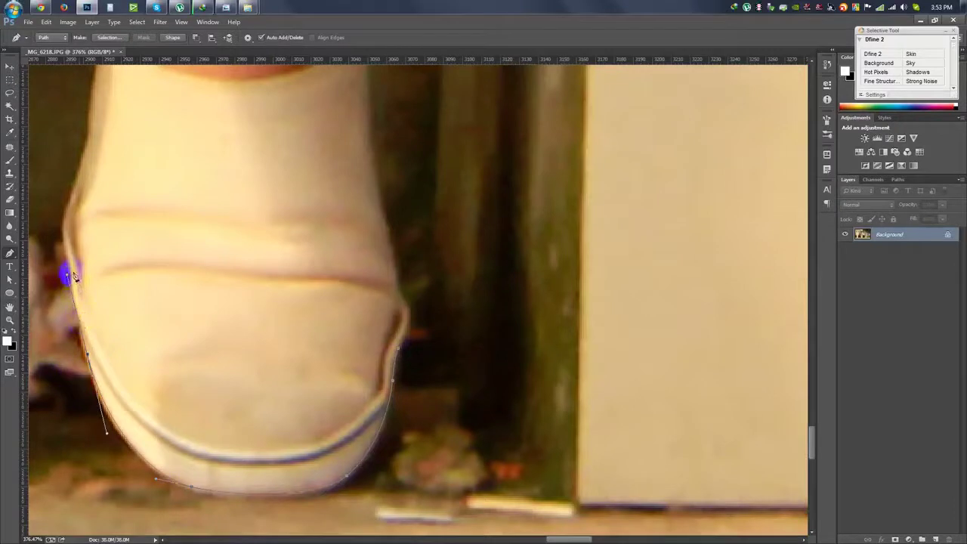
drag(73, 201, 81, 161)
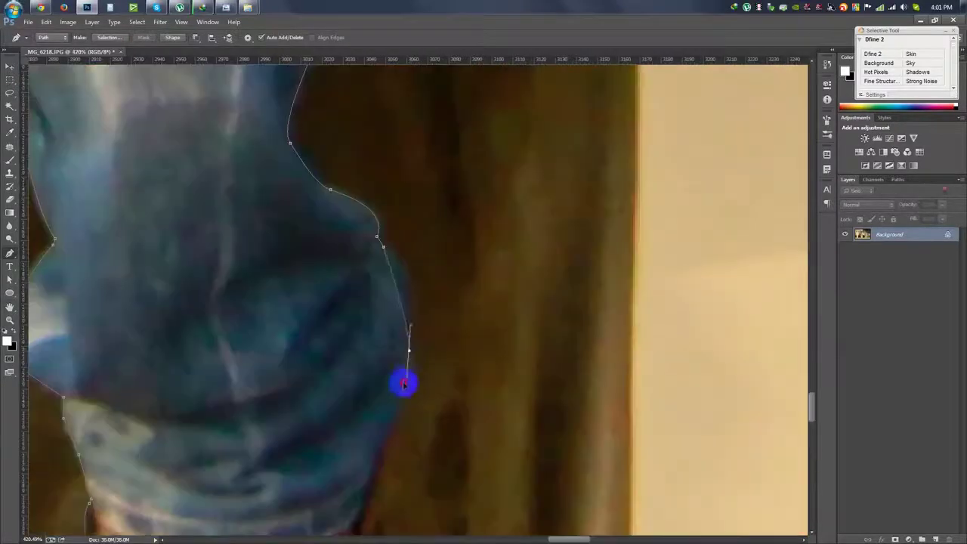
drag(403, 382, 400, 420)
scroll(415, 461, down, 3)
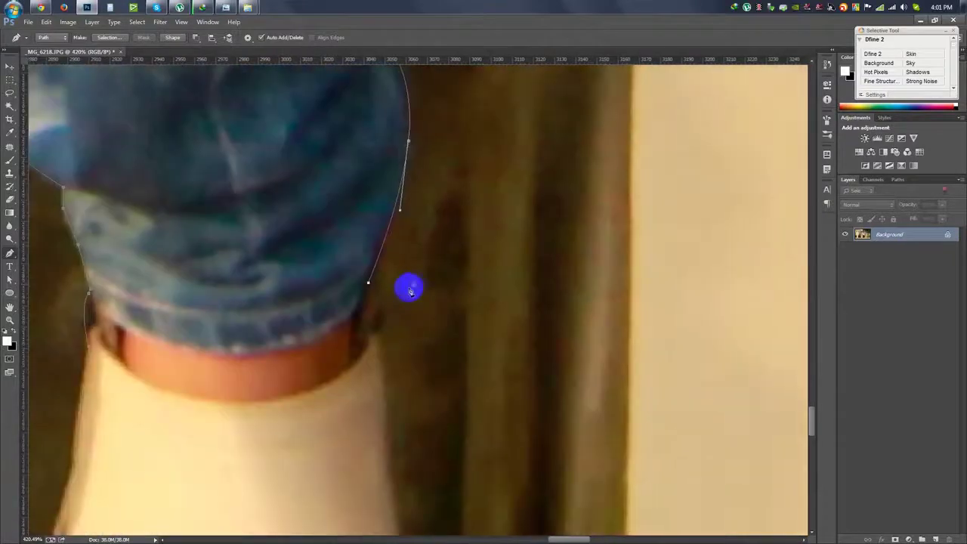
click(357, 332)
drag(379, 338, 378, 365)
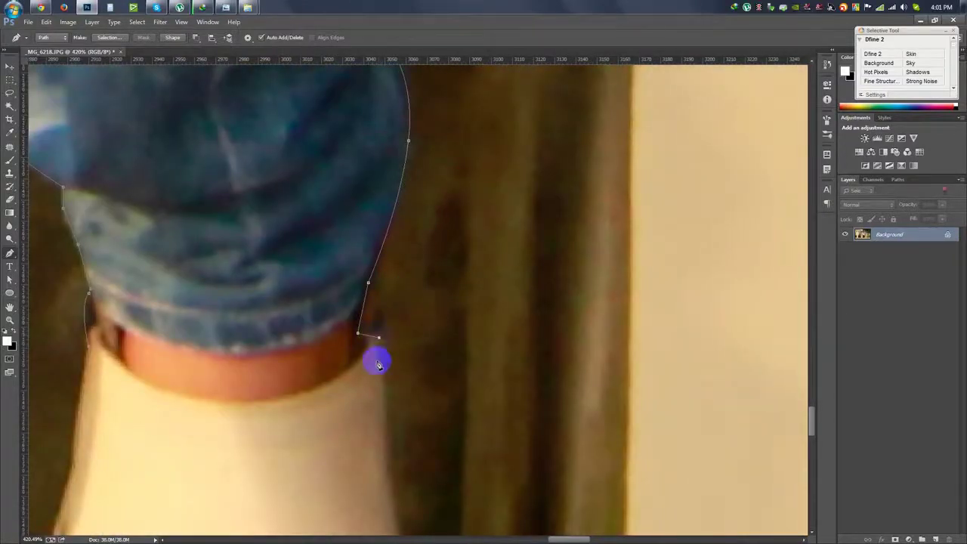
Step: Close the outline along the shoe's side and load the path as a selection
scroll(386, 392, down, 4)
drag(448, 389, 424, 306)
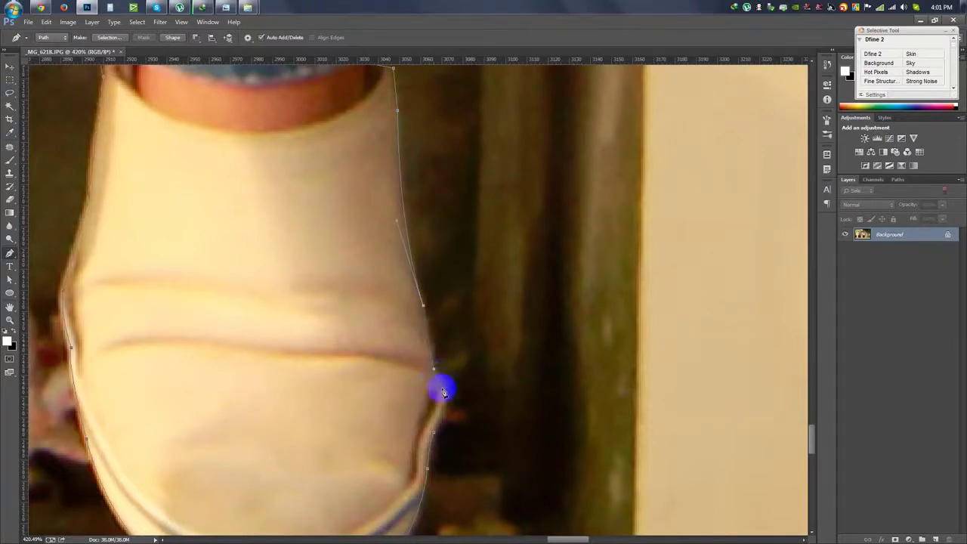
drag(438, 415, 429, 436)
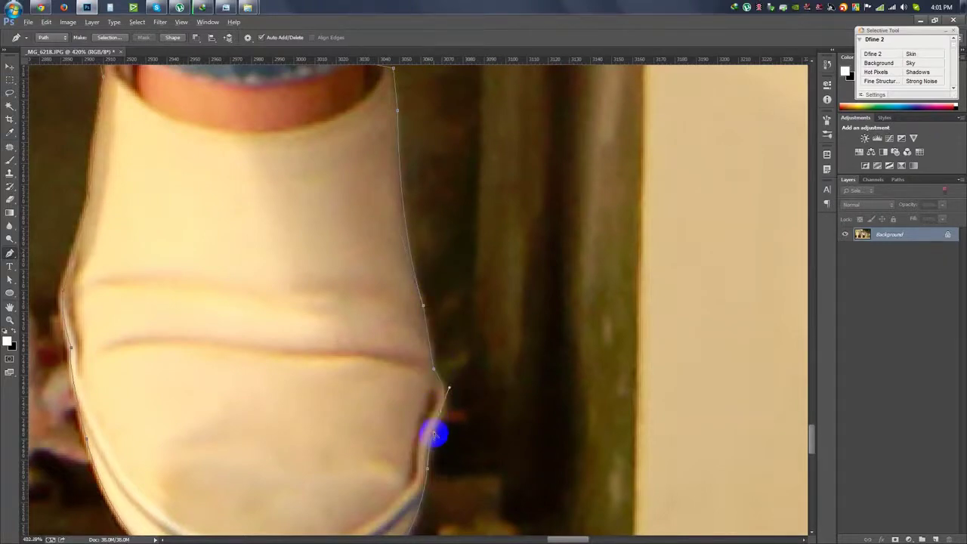
key(ctrl+Return)
key(ctrl+0)
click(197, 38)
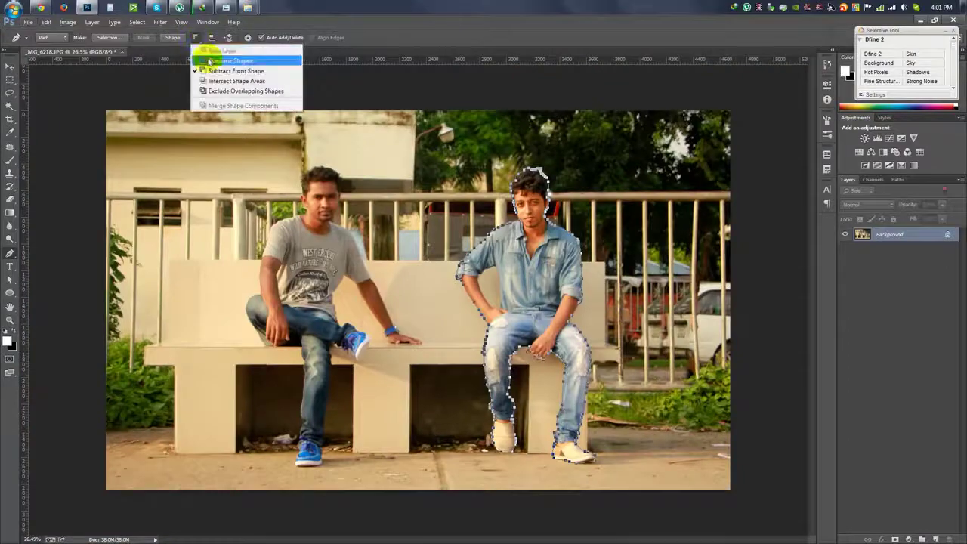
Step: Add a layer mask hiding everything outside the selected man
click(206, 48)
scroll(605, 246, up, 3)
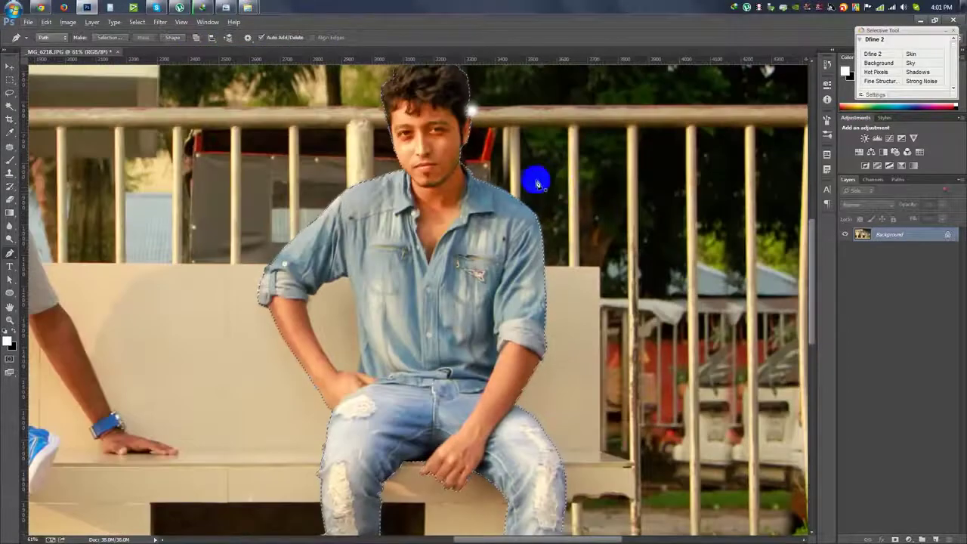
scroll(538, 179, down, 2)
click(894, 538)
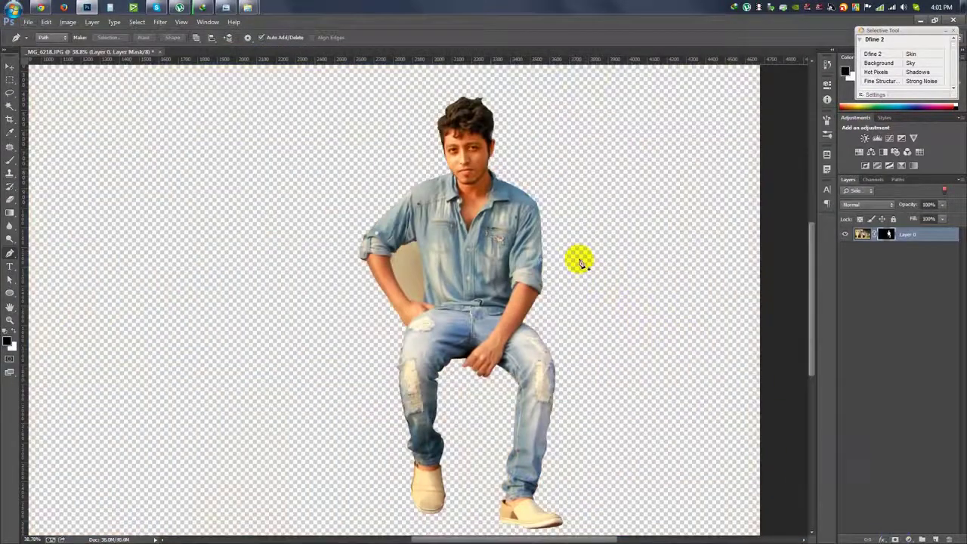
Step: Select the gap between his arm and body and delete it from the mask
scroll(431, 259, up, 2)
scroll(395, 226, up, 2)
scroll(402, 190, up, 1)
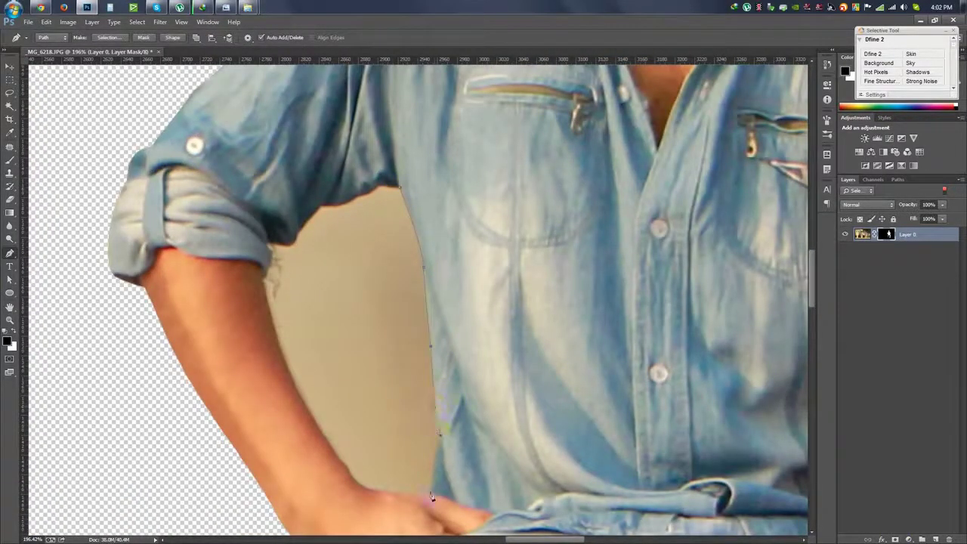
scroll(430, 499, up, 1)
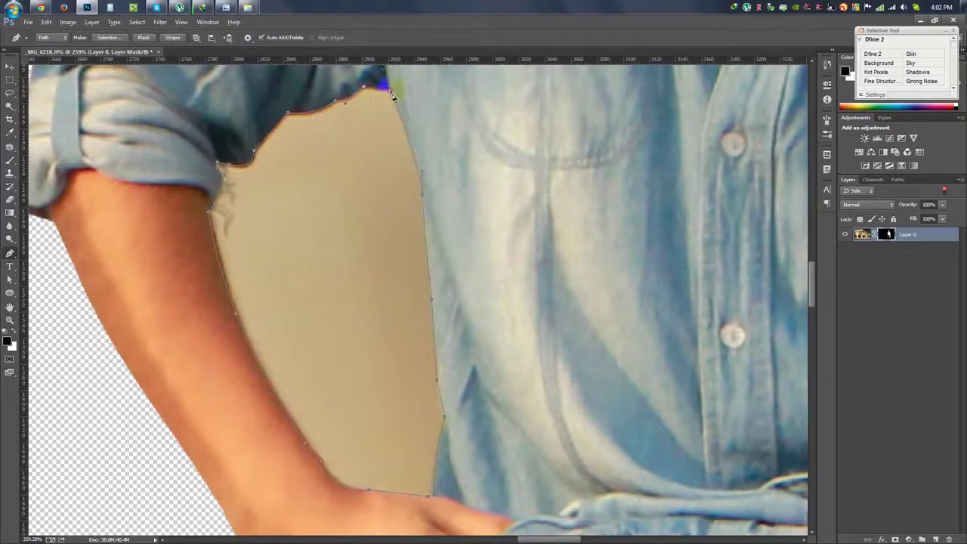
key(ctrl+Return)
scroll(391, 105, down, 2)
scroll(391, 113, down, 1)
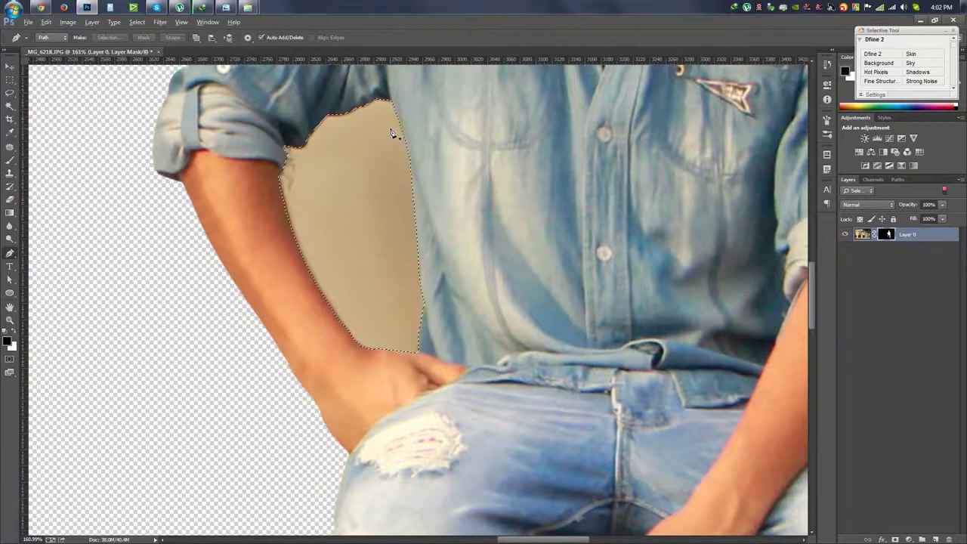
key(Delete)
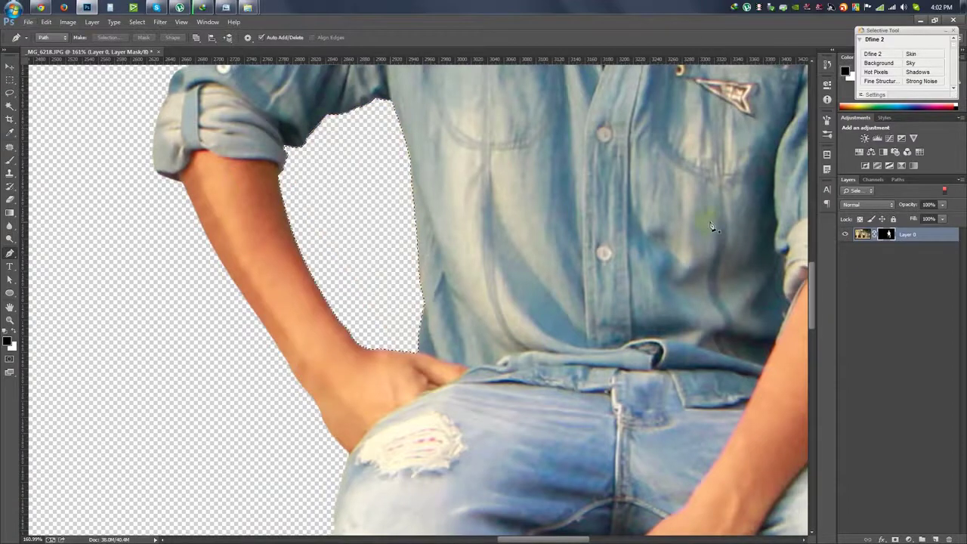
scroll(704, 224, down, 2)
scroll(620, 270, down, 1)
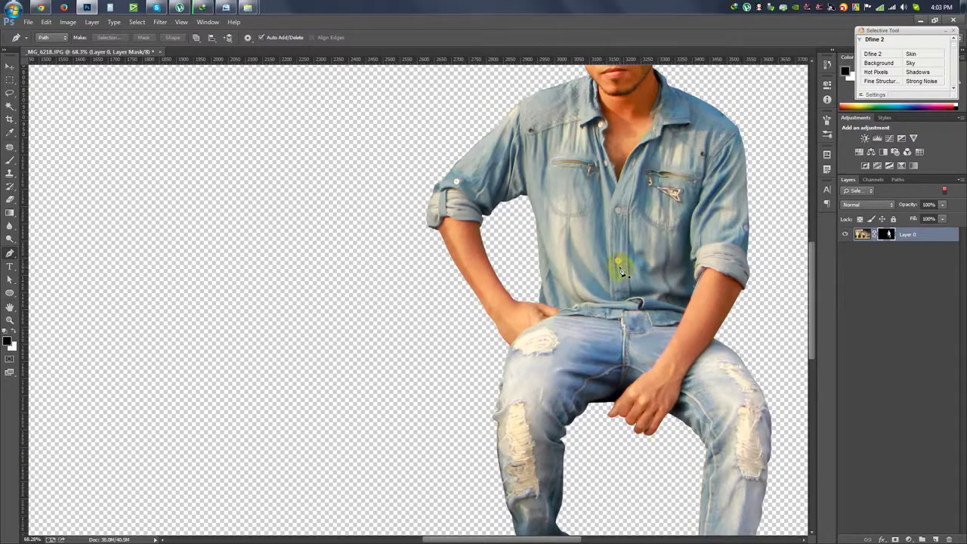
drag(619, 271, 515, 281)
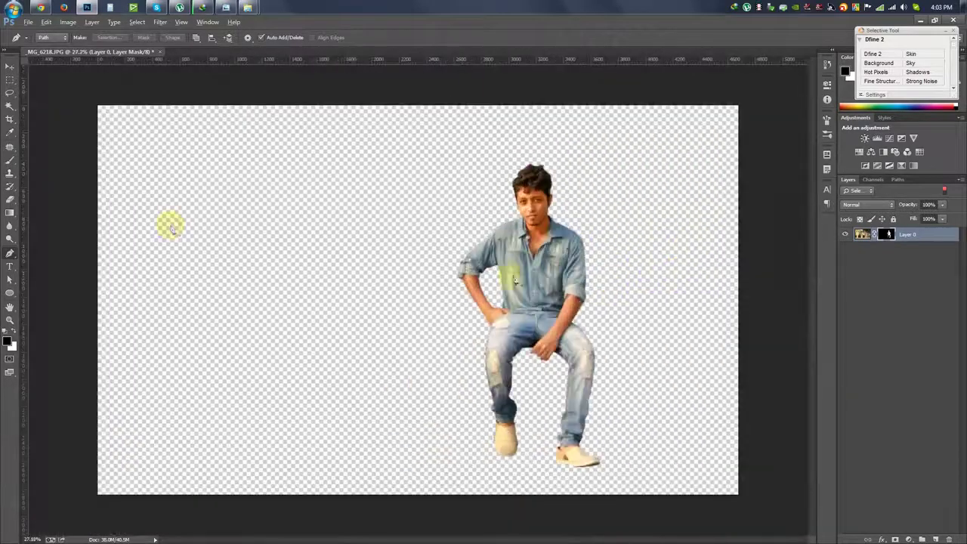
Step: Crop the cut-out photo tightly around the man
click(9, 118)
drag(106, 300, 261, 306)
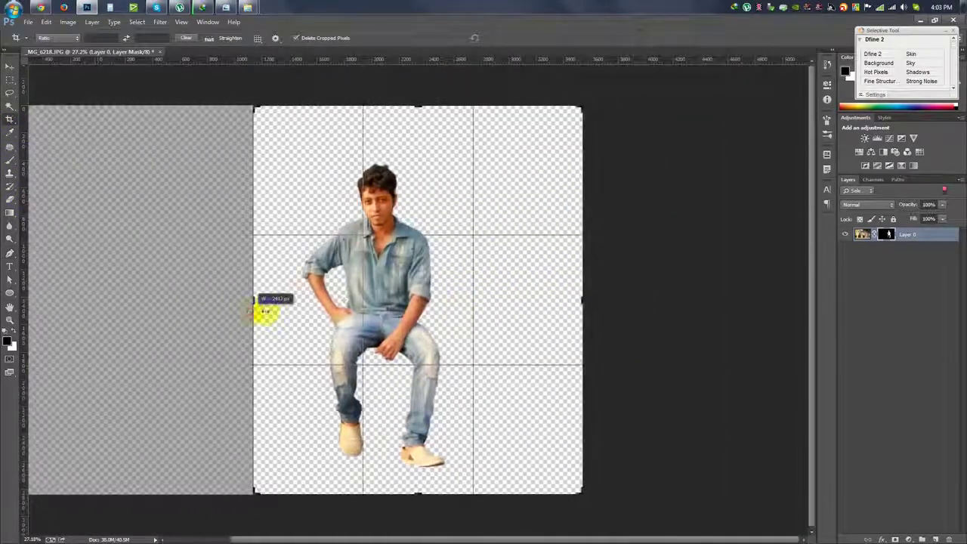
drag(576, 300, 529, 302)
drag(300, 301, 309, 302)
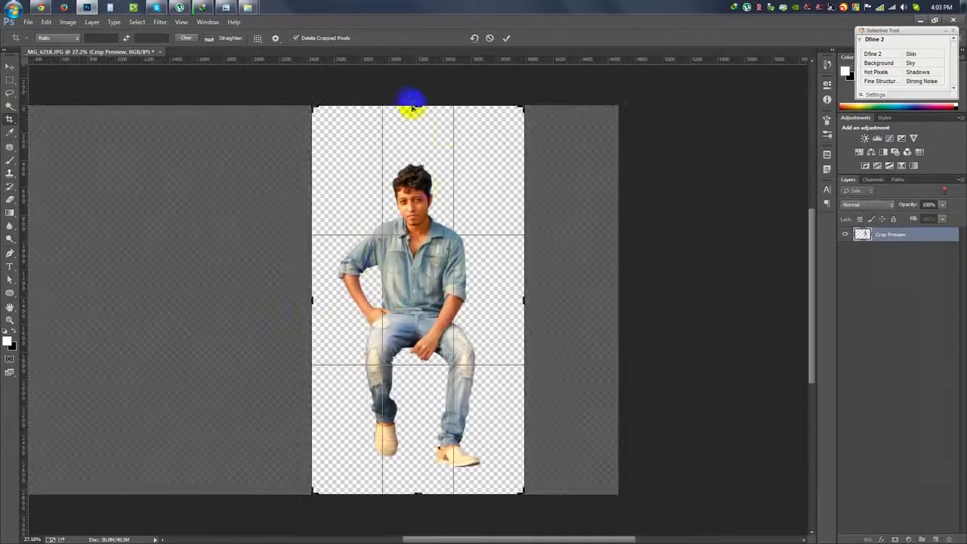
drag(410, 101, 416, 133)
click(506, 38)
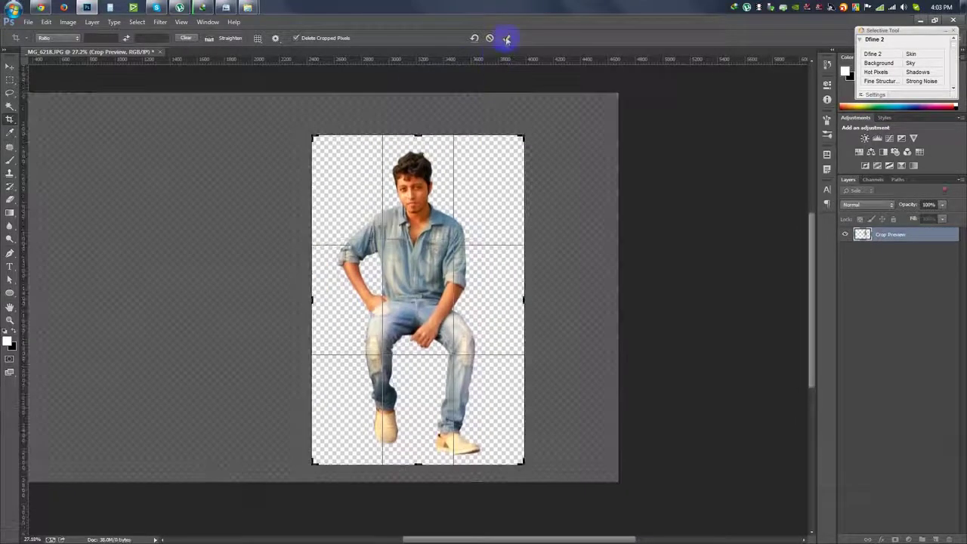
click(11, 67)
Step: Create a new 1920×1080 document
click(27, 23)
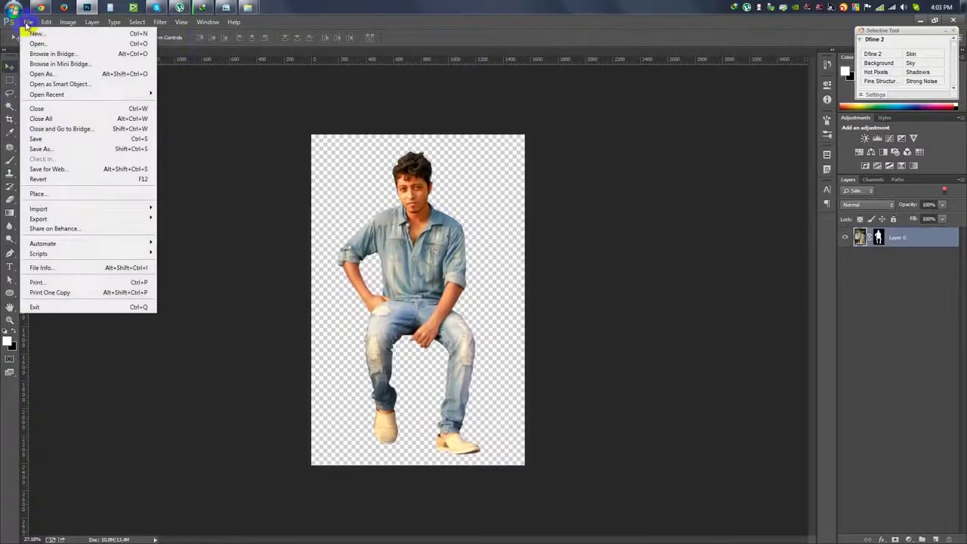
click(36, 33)
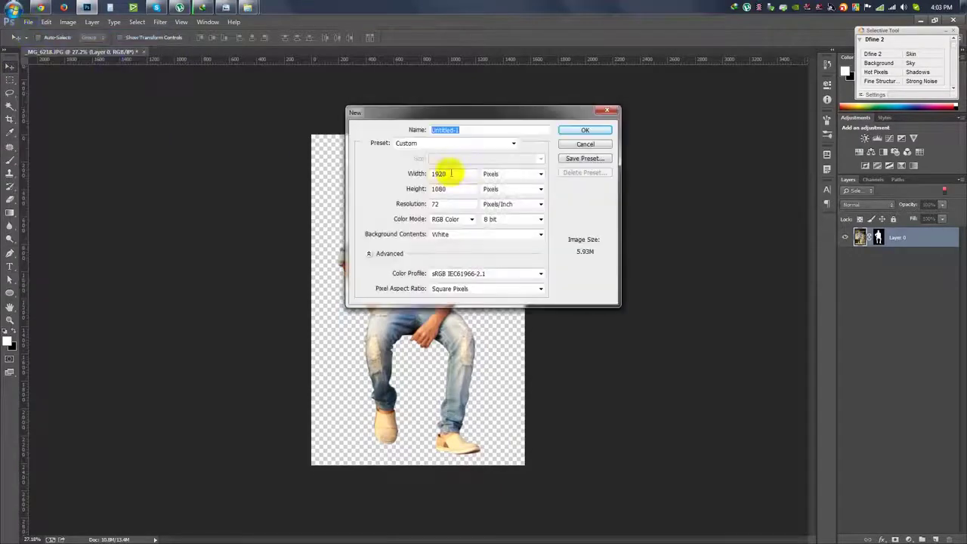
click(582, 133)
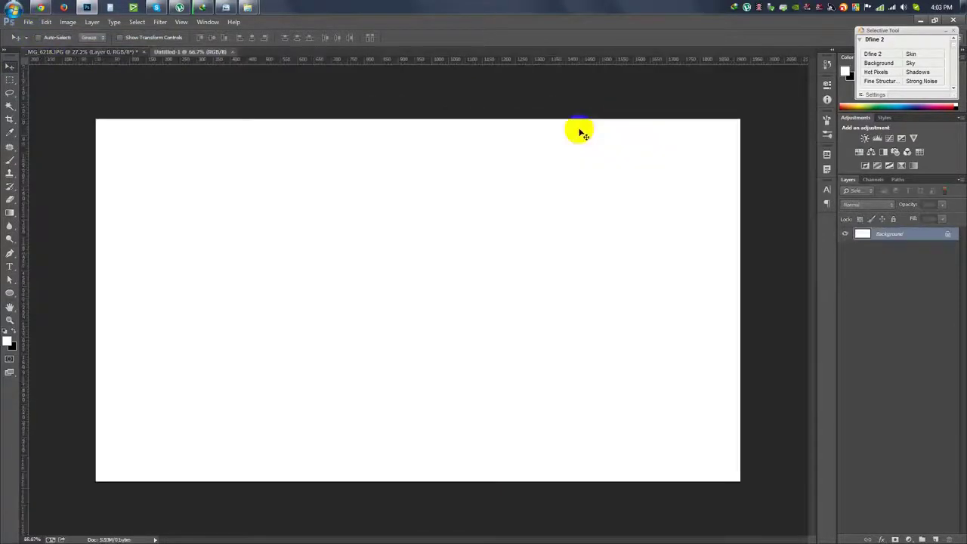
Step: Extend the new canvas upward and add a gradient fill layer
click(10, 118)
drag(417, 120, 426, 79)
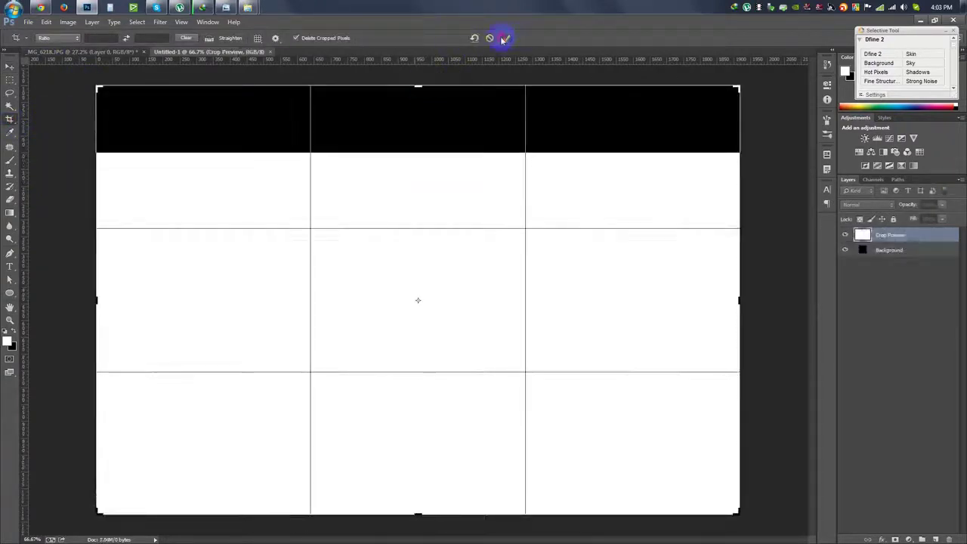
click(503, 39)
click(10, 68)
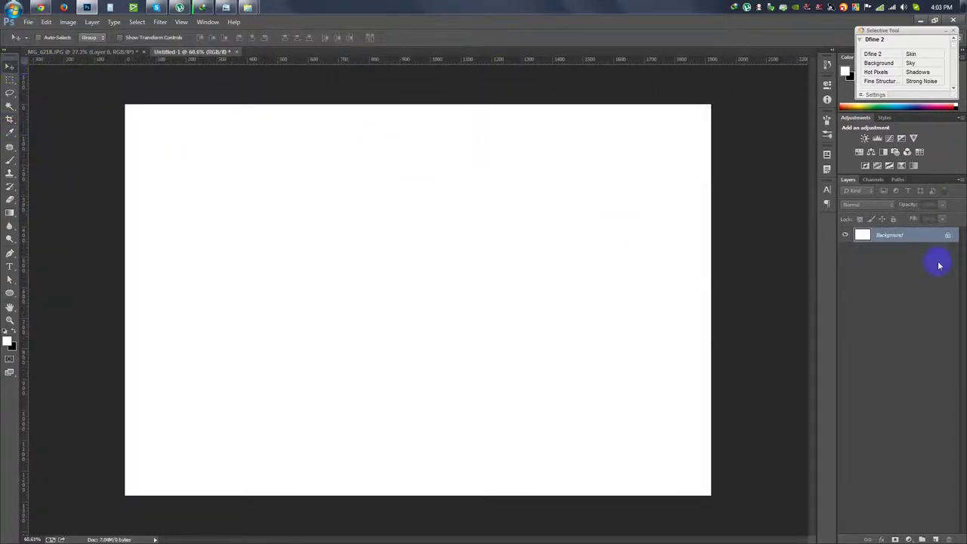
click(908, 539)
click(892, 332)
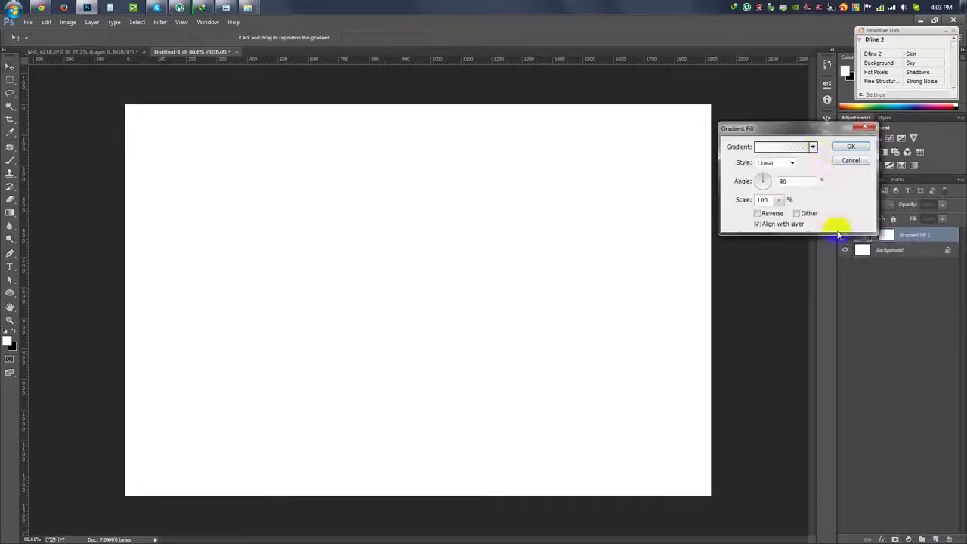
Step: Set the gradient fill to a reversed, dithered black-and-white radial with enlarged scale
click(813, 147)
click(631, 162)
click(773, 146)
click(774, 163)
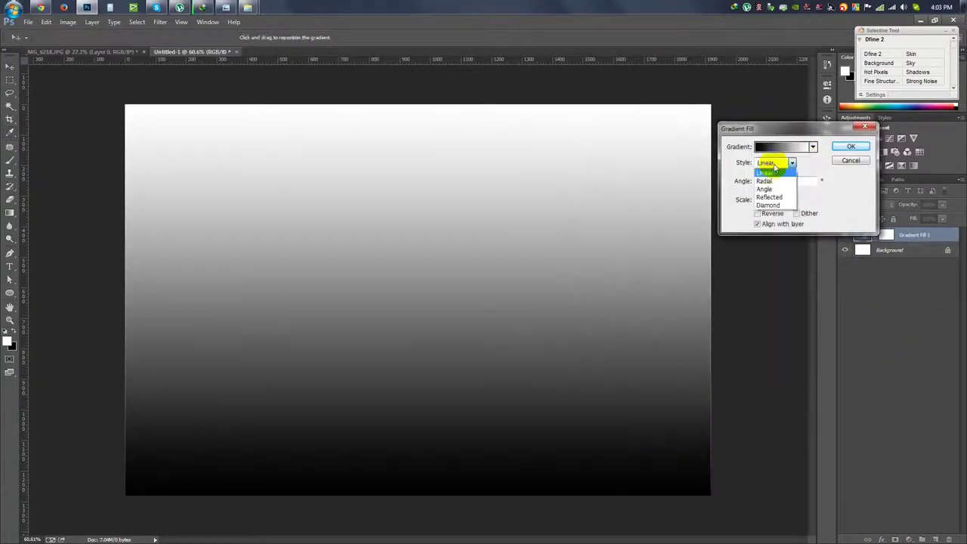
click(767, 180)
click(764, 213)
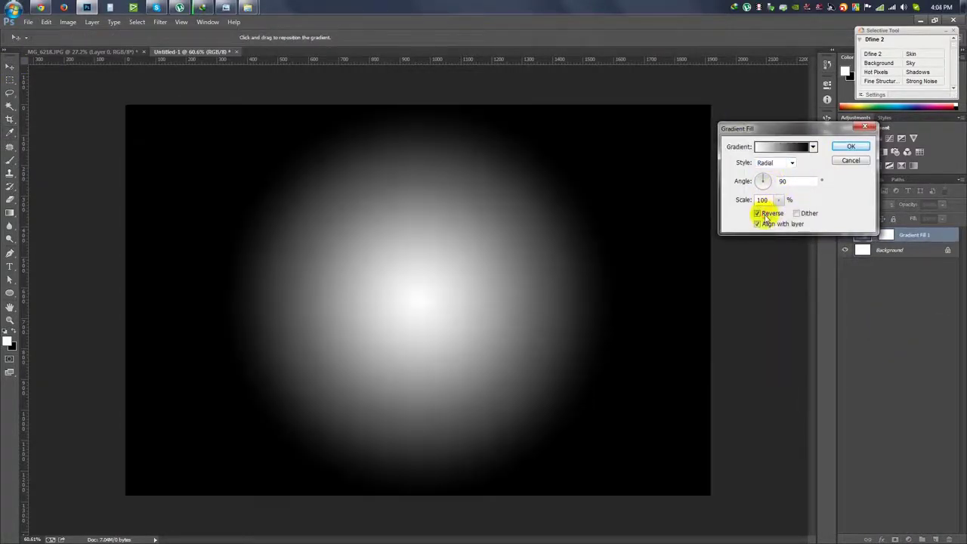
click(797, 214)
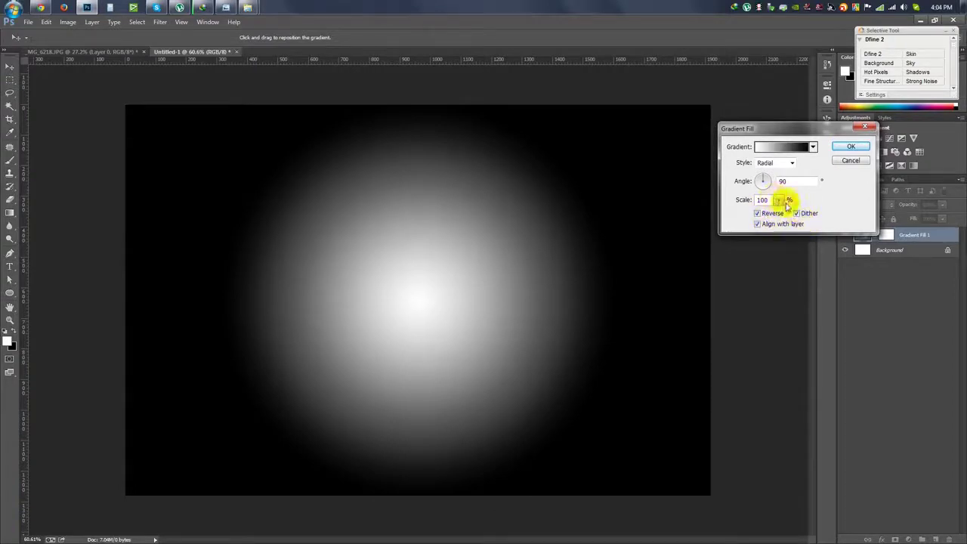
drag(763, 176, 767, 179)
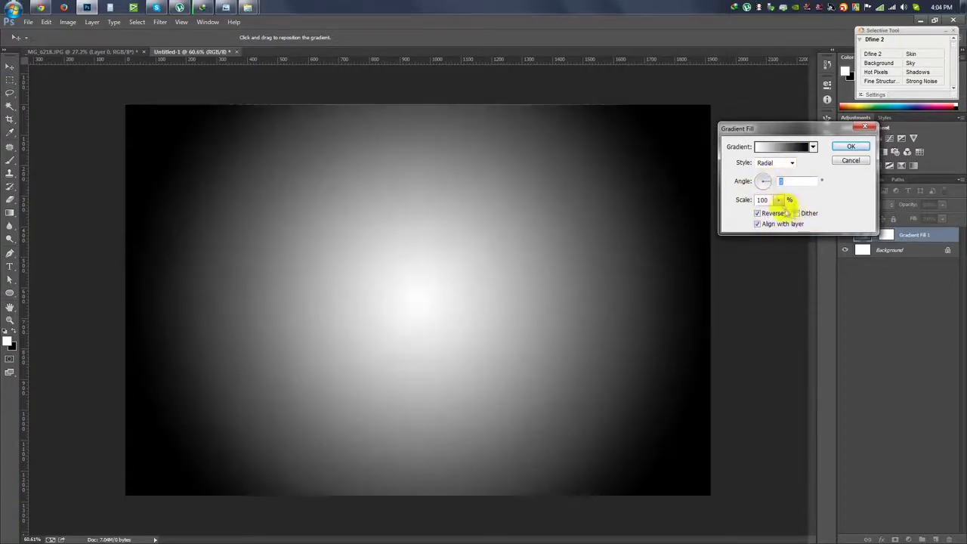
drag(784, 213, 781, 210)
click(851, 147)
Step: Convert the gradient layer to a Smart Object and squash it up from the bottom
right_click(925, 237)
click(854, 240)
right_click(917, 240)
click(636, 238)
key(ctrl+t)
mouse_move(418, 496)
mouse_down()
mouse_move(425, 328)
mouse_move(427, 355)
mouse_up()
click(506, 37)
Step: Duplicate the gradient and transform the copy into a perspective floor
key(ctrl+j)
drag(548, 176, 524, 334)
key(ctrl+t)
drag(454, 272, 411, 370)
scroll(420, 345, down, 2)
drag(600, 431, 750, 418)
click(506, 37)
scroll(535, 320, up, 1)
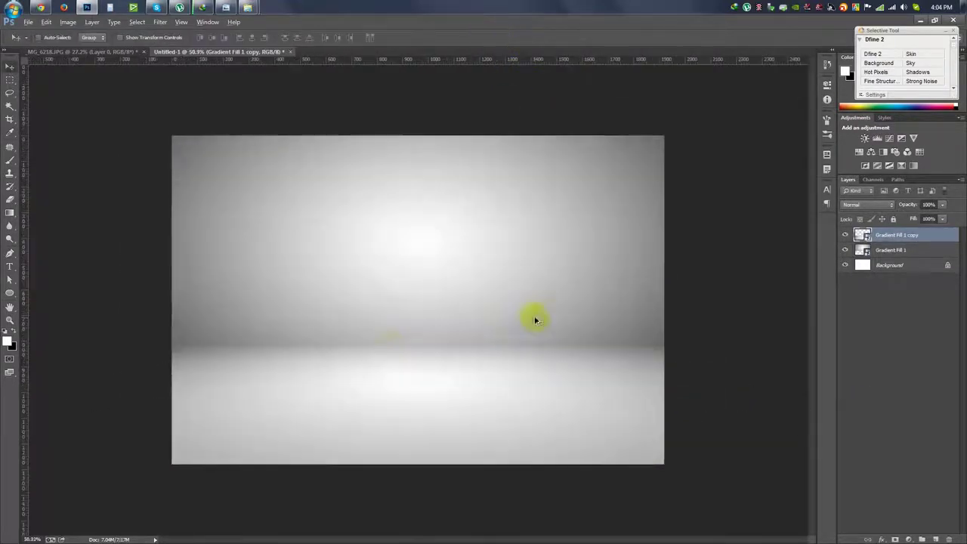
drag(639, 268, 484, 287)
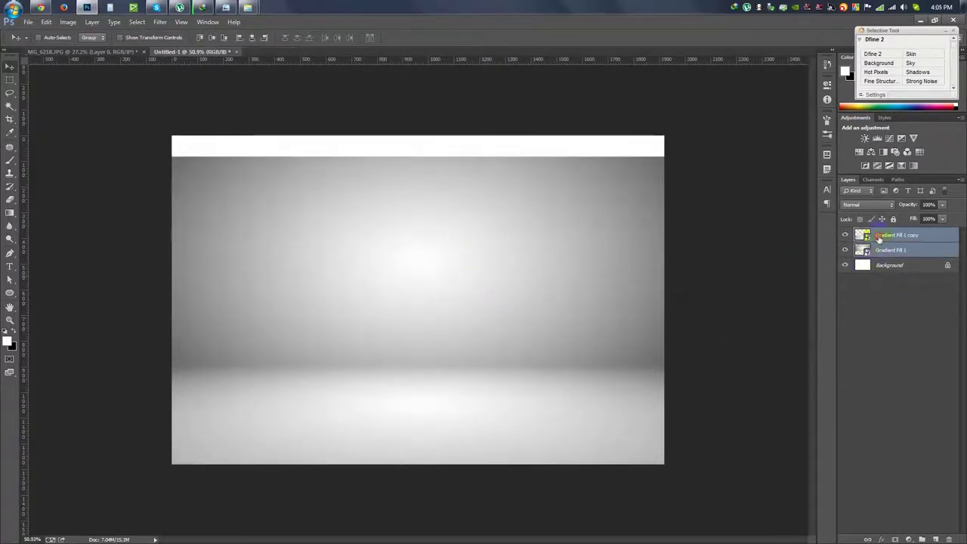
key(ctrl+t)
key(Return)
Step: Stretch Gradient Fill 1 to the canvas top, then drag the man into Untitled-1
click(895, 249)
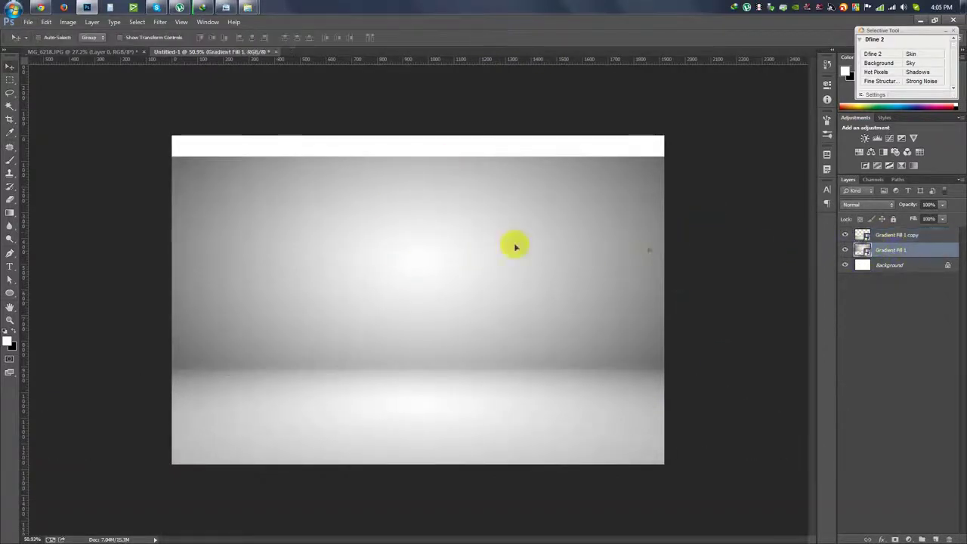
key(ctrl+t)
drag(420, 156, 420, 135)
key(Return)
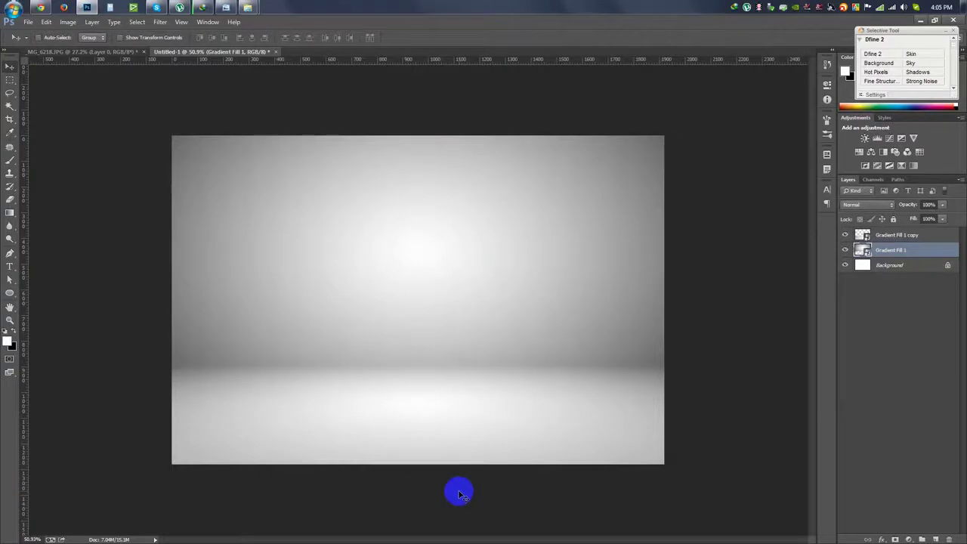
click(85, 51)
mouse_move(418, 250)
mouse_down()
mouse_move(260, 52)
mouse_move(455, 214)
mouse_up()
Step: Move the man above the gradients as a Smart Object, scaled to about 51% and centred
drag(906, 251, 902, 236)
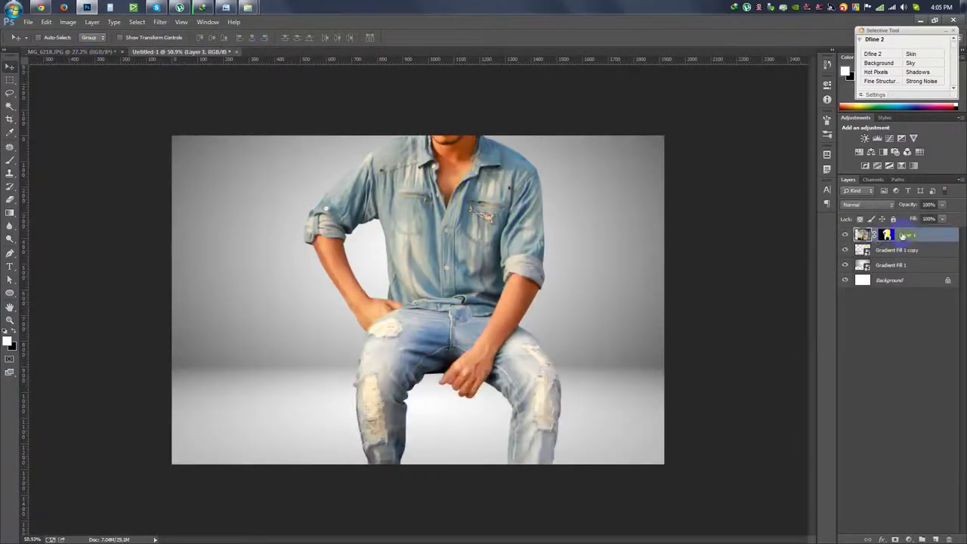
right_click(929, 237)
click(868, 238)
key(ctrl+t)
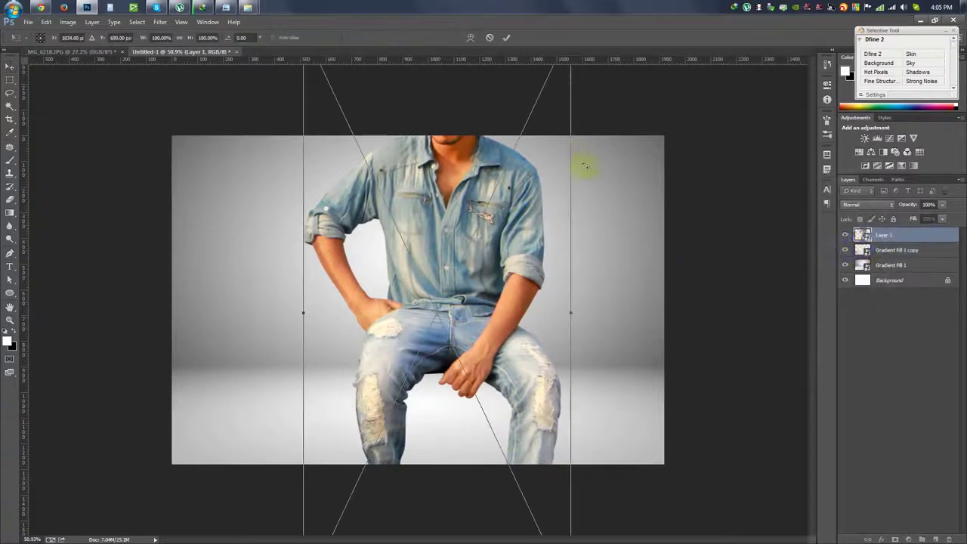
drag(142, 42, 119, 53)
drag(452, 268, 438, 272)
drag(483, 173, 488, 159)
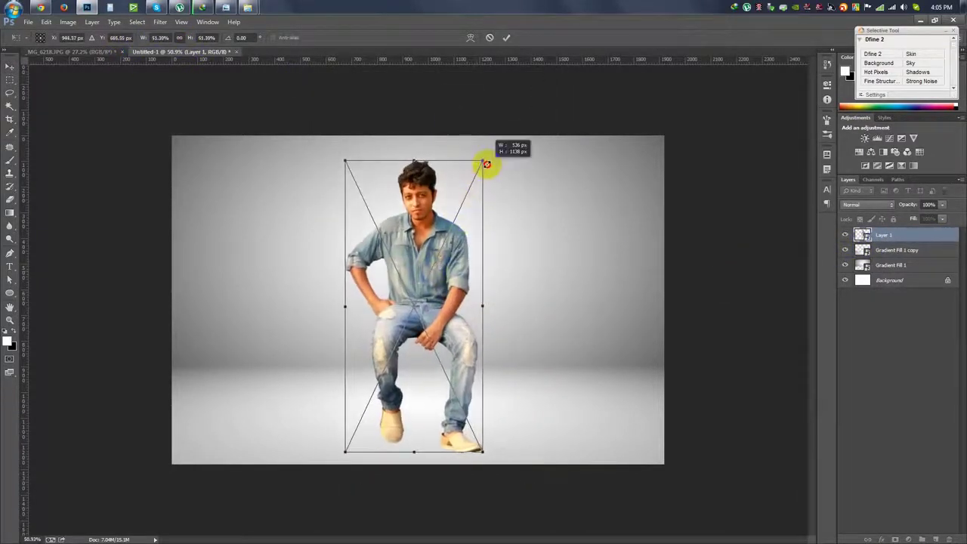
drag(449, 199, 456, 193)
drag(485, 155, 482, 166)
click(506, 37)
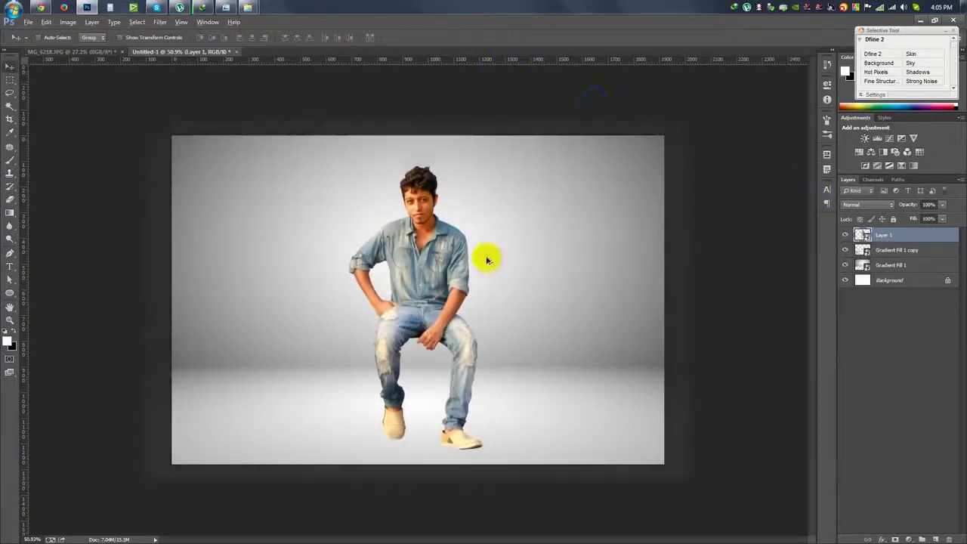
drag(399, 141, 407, 161)
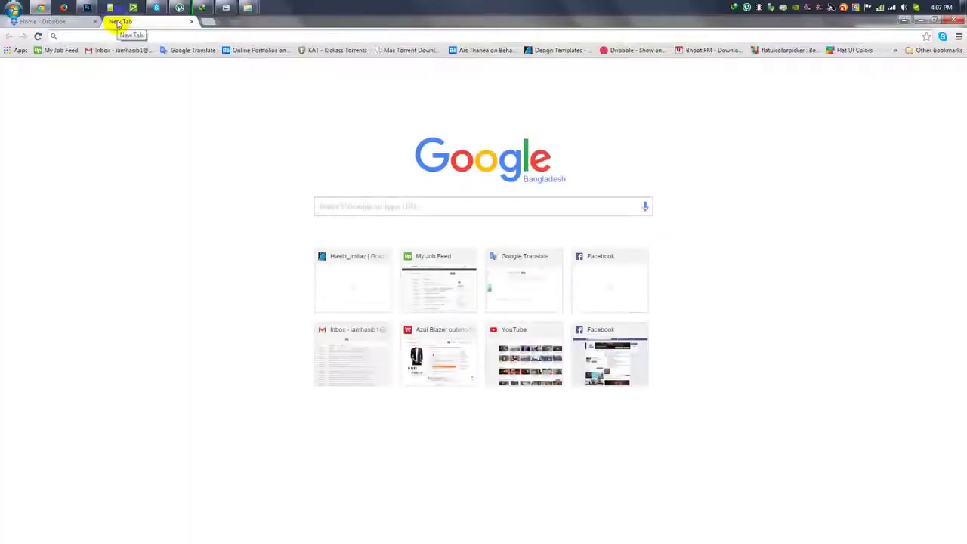
Step: Search Google for 'speaker image png' and show the Images results
text(spker)
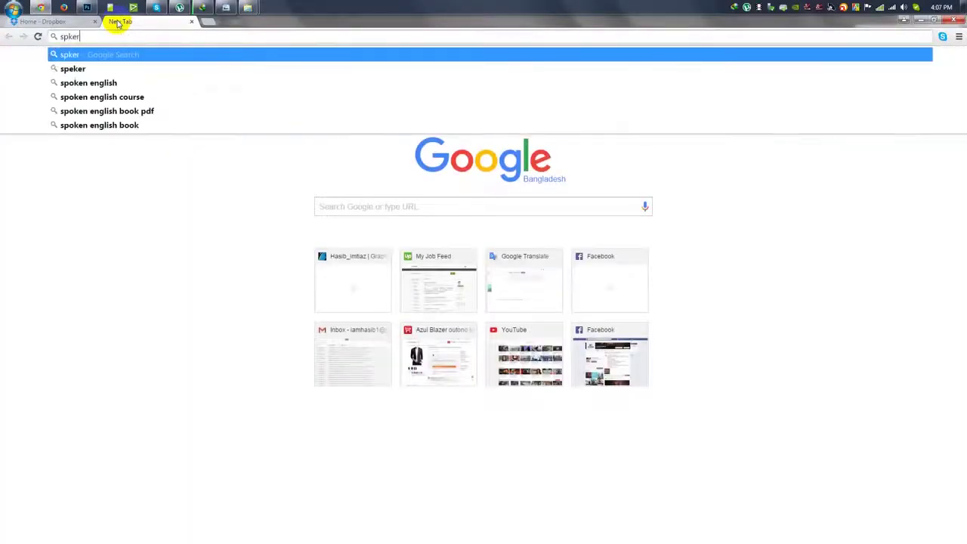
key(BackSpace)
key(BackSpace)
key(BackSpace)
text(eker png)
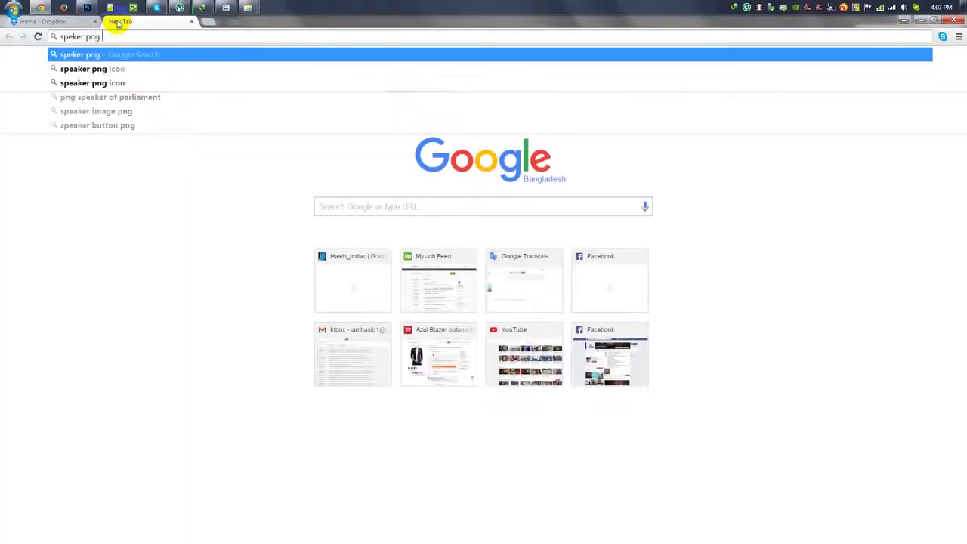
key(Down)
key(Down)
key(Down)
key(Down)
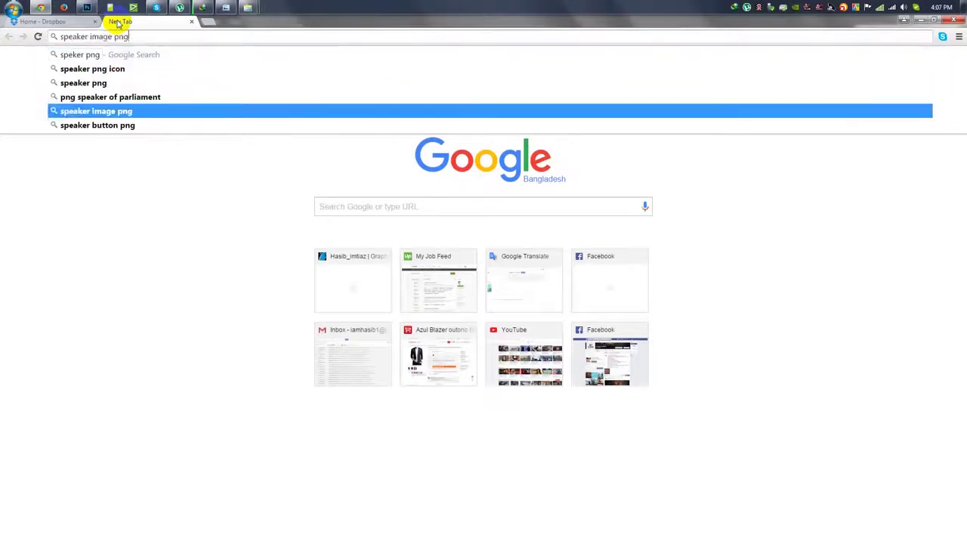
key(Return)
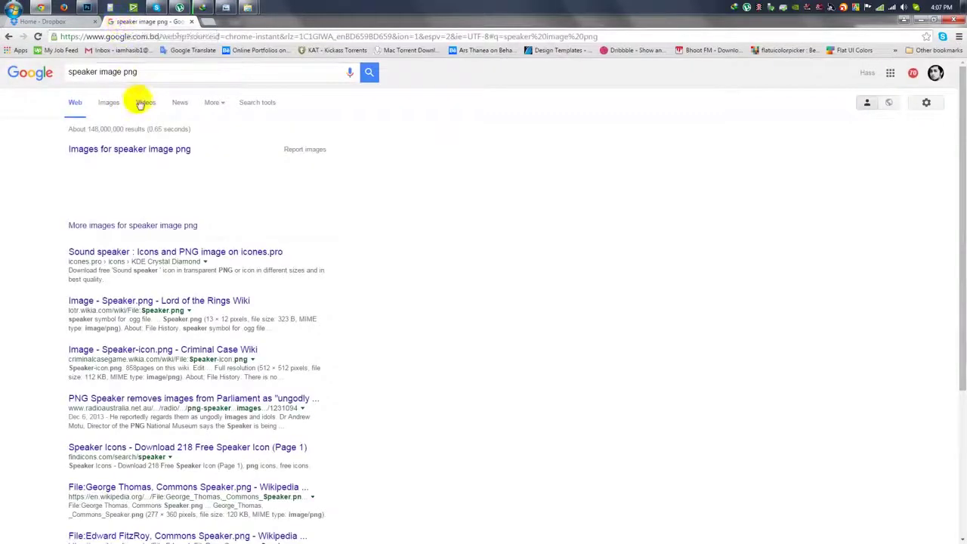
click(110, 103)
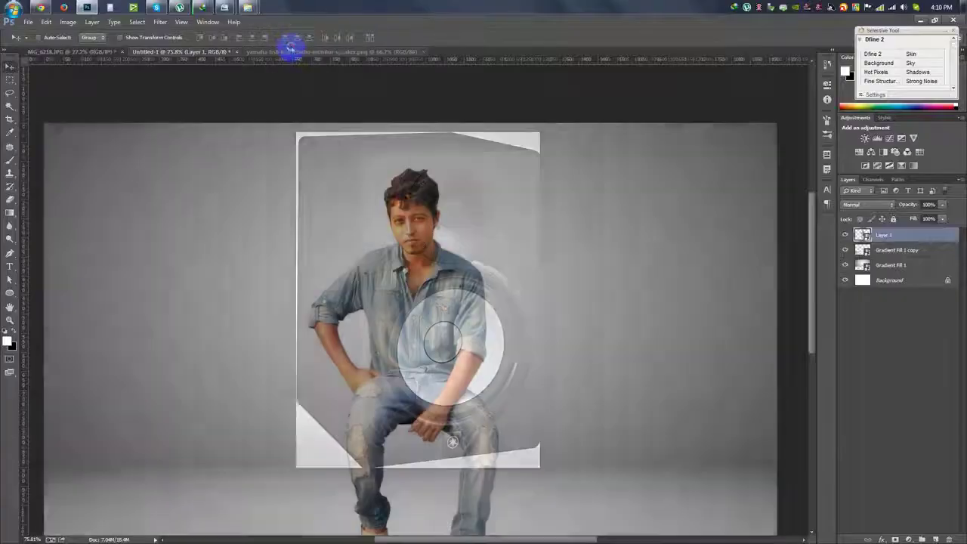
Step: Mask out the speaker's white background and drag it into Untitled-1
click(313, 420)
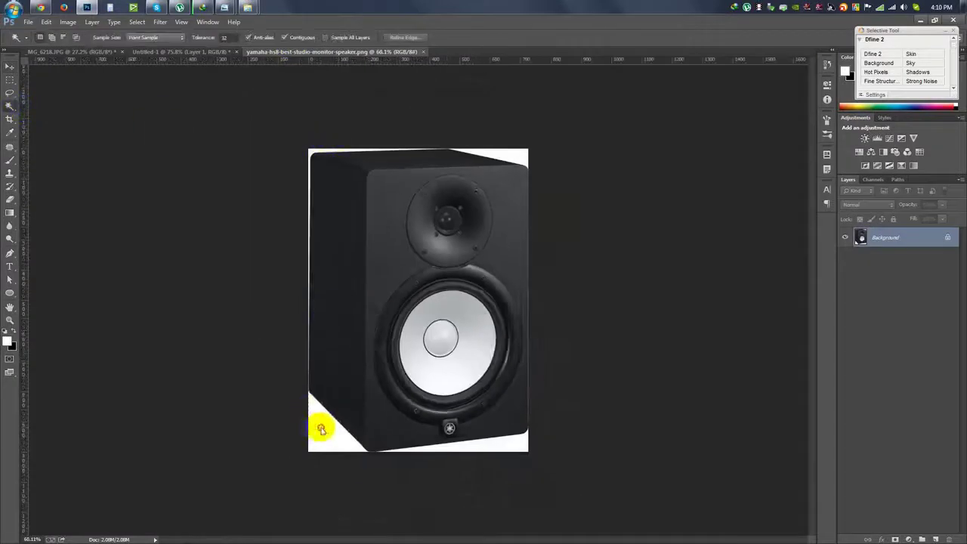
shift+click(314, 153)
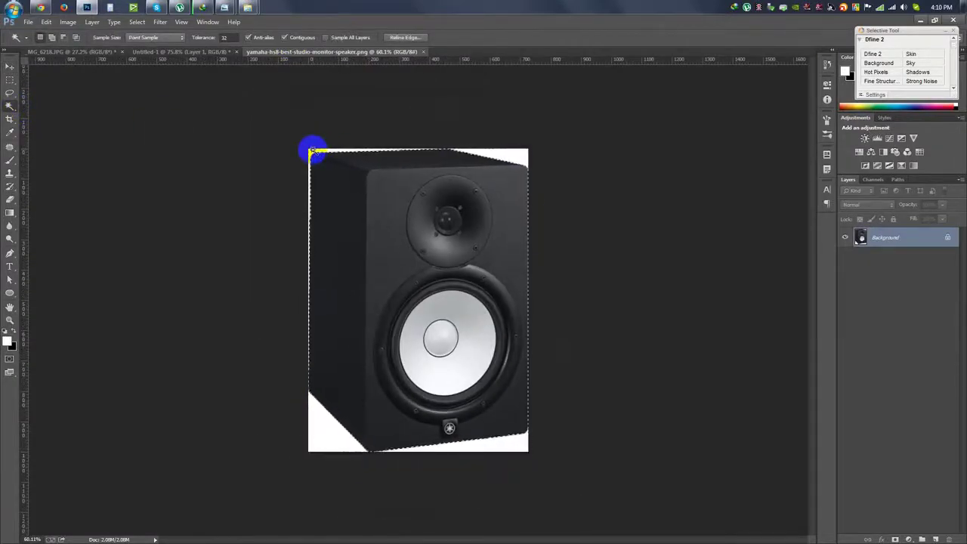
alt+click(895, 538)
click(10, 67)
mouse_move(274, 173)
mouse_down()
mouse_move(321, 215)
mouse_move(362, 234)
mouse_up()
Step: Place the speaker below the man's layer, scaled to about 37% beneath him
key(ctrl+0)
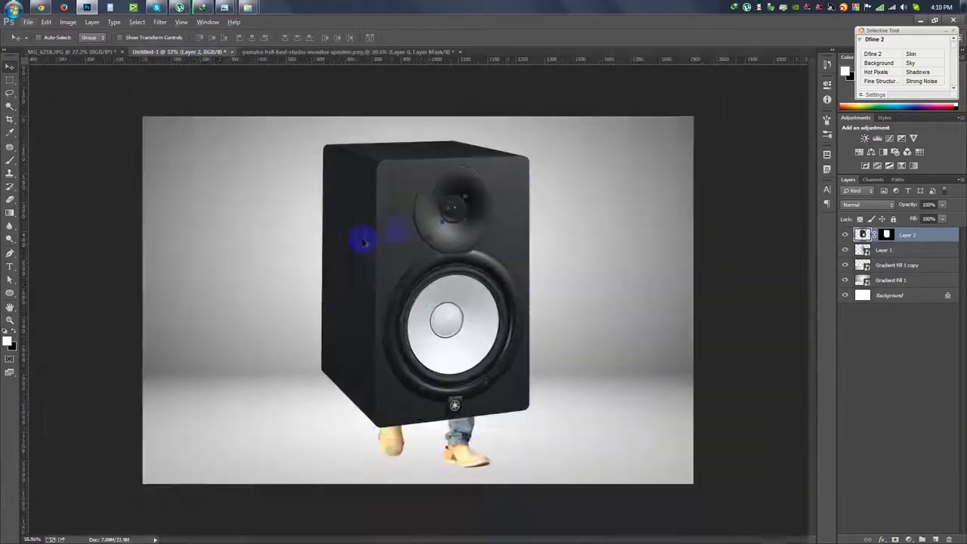
drag(905, 270, 905, 259)
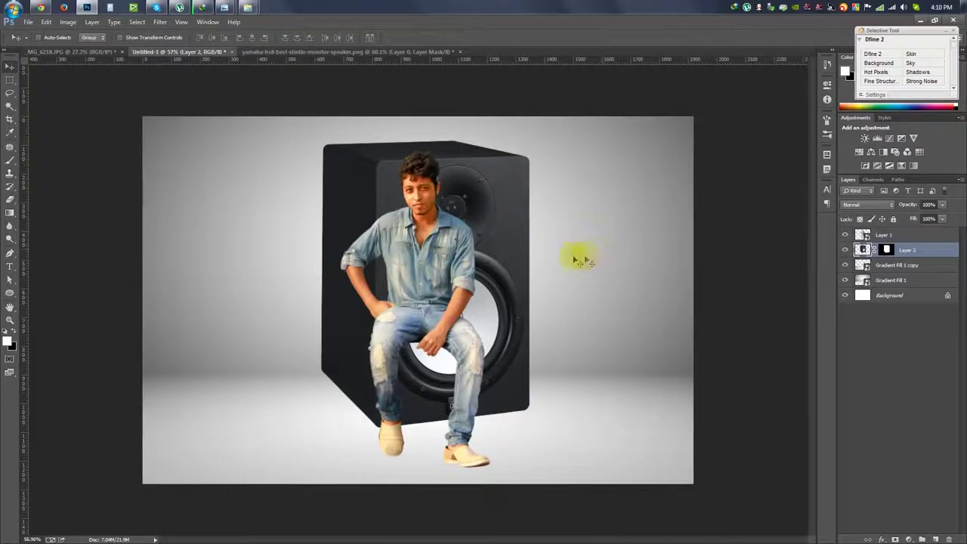
key(ctrl+t)
drag(529, 140, 448, 351)
mouse_move(367, 366)
mouse_down()
mouse_move(443, 342)
mouse_move(447, 360)
mouse_up()
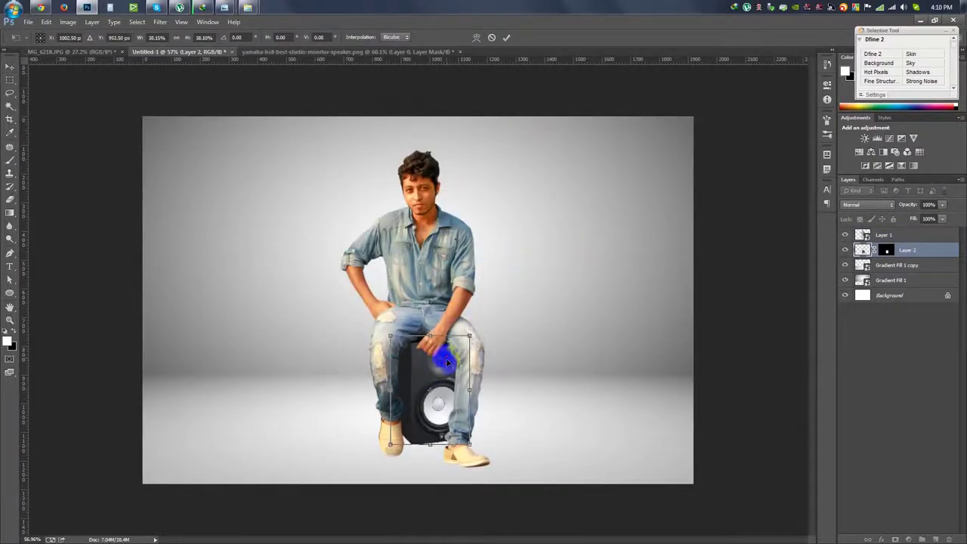
scroll(447, 364, up, 5)
scroll(809, 335, down, 3)
mouse_move(524, 329)
mouse_down()
mouse_move(541, 480)
mouse_move(521, 478)
mouse_up()
drag(437, 407, 441, 408)
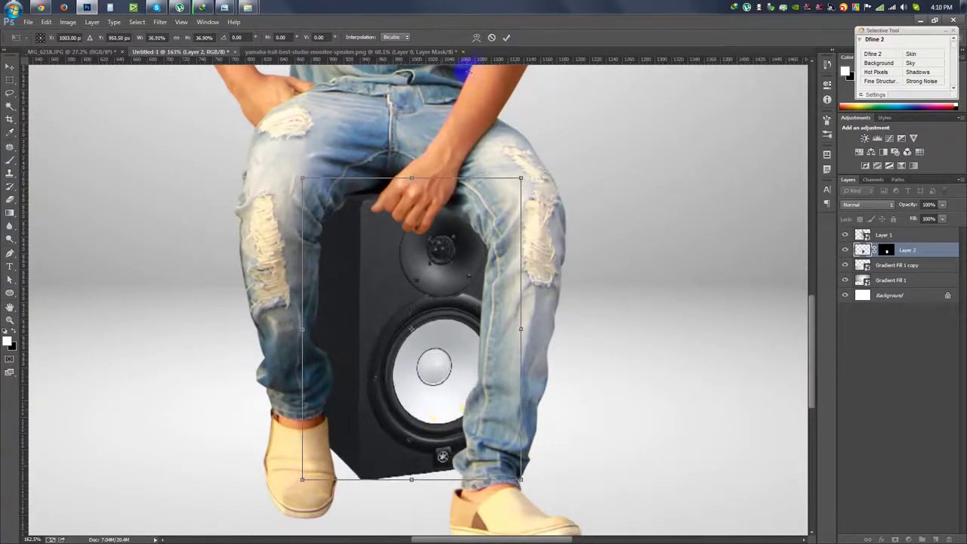
click(506, 38)
Step: Close the original speaker document
scroll(444, 444, down, 5)
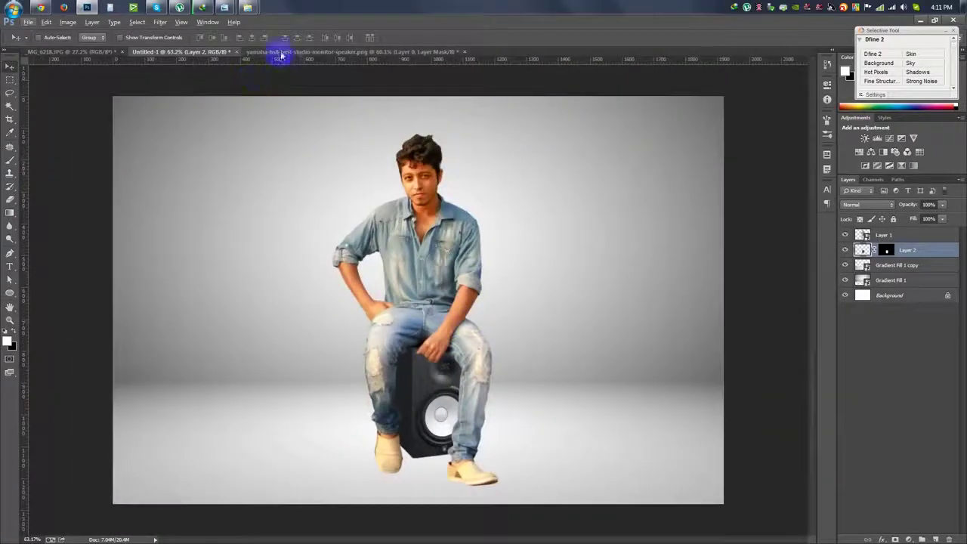
click(281, 52)
click(463, 51)
Step: Discard the speaker file and open the full-size Home Speakers image in Chrome
click(495, 215)
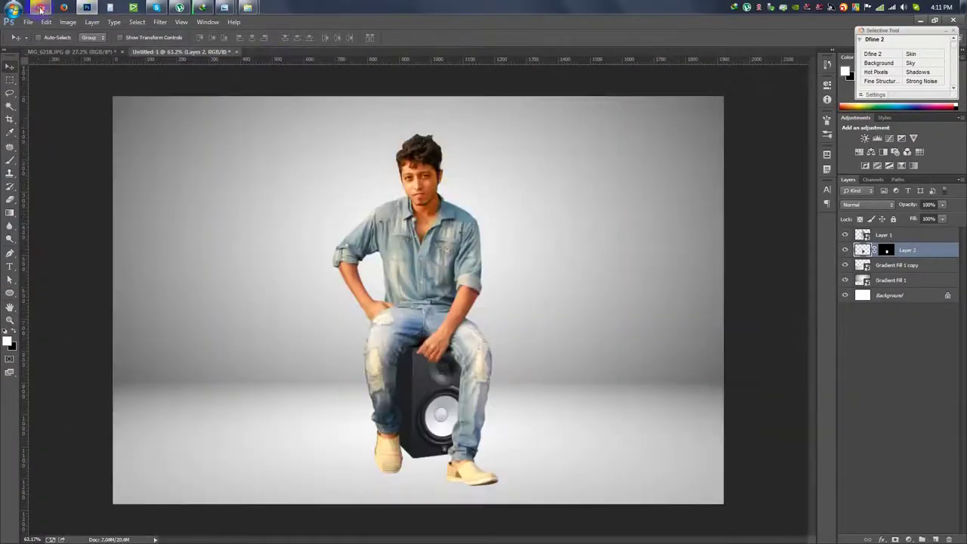
click(41, 8)
scroll(395, 223, up, 5)
scroll(395, 223, up, 2)
scroll(399, 226, up, 1)
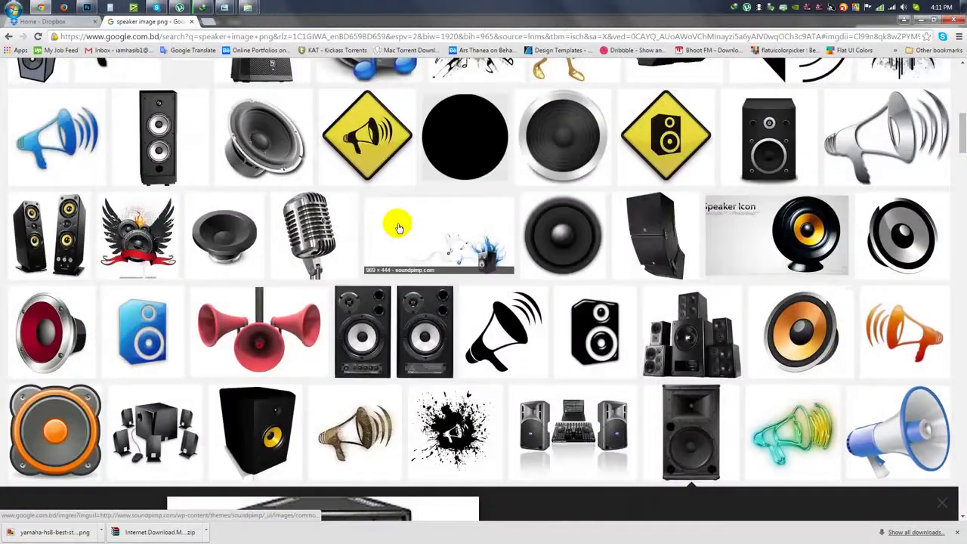
scroll(550, 227, down, 2)
scroll(690, 276, down, 2)
click(688, 154)
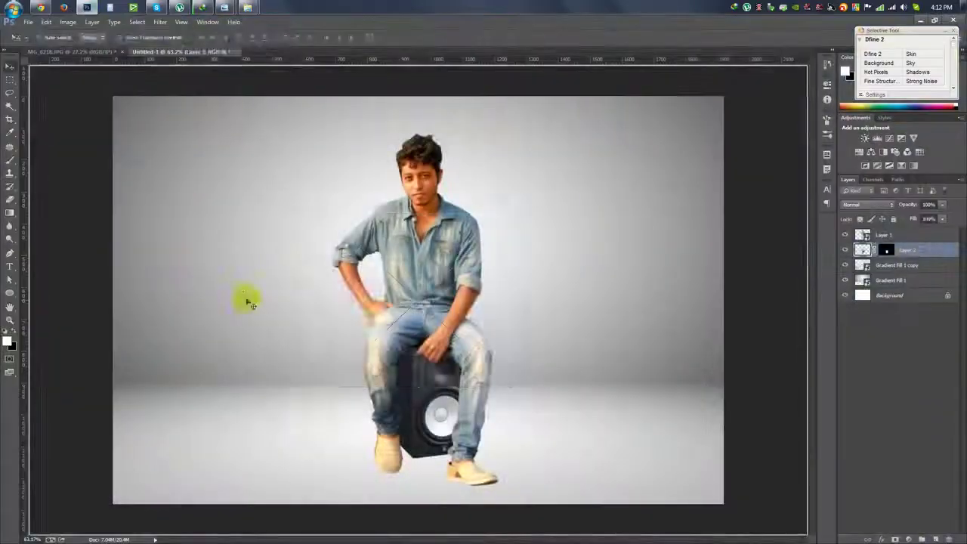
Step: Place the home speaker set into the composition, scaled to about 151%, beside the man
drag(36, 251, 195, 363)
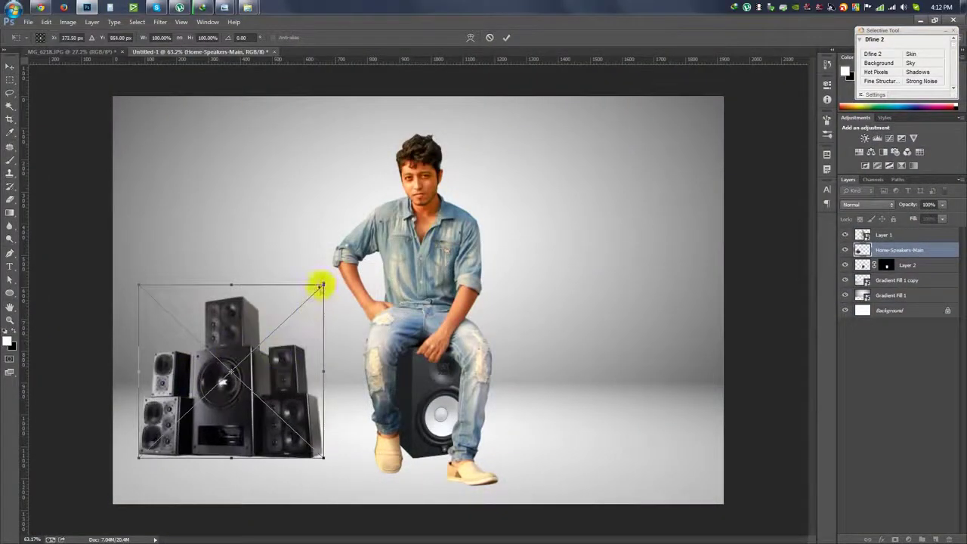
drag(325, 271, 421, 183)
mouse_move(328, 345)
mouse_down()
mouse_move(302, 311)
mouse_move(330, 310)
mouse_up()
key(Return)
Step: Duplicate the speaker set, flip the copy horizontally, and position it to the man's right
drag(416, 400, 512, 348)
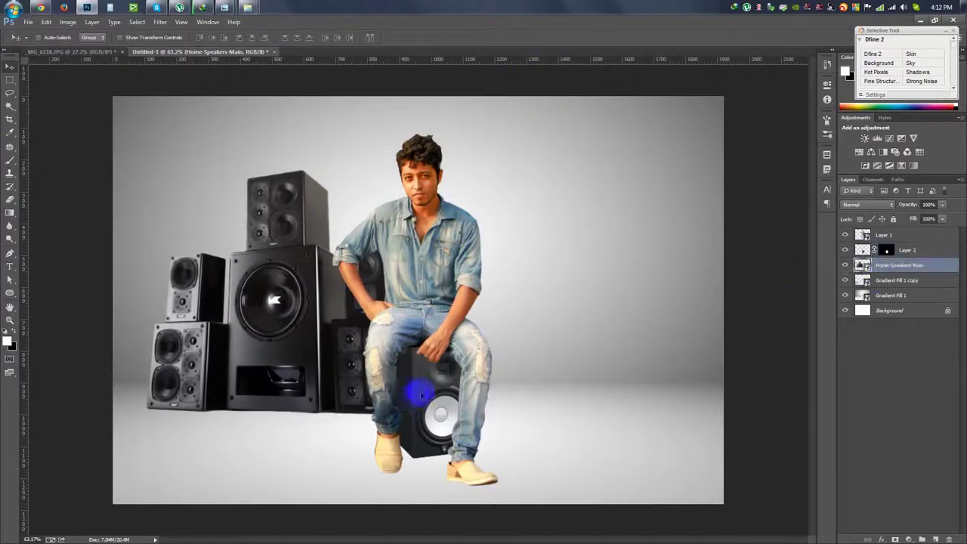
key(ctrl+t)
right_click(511, 350)
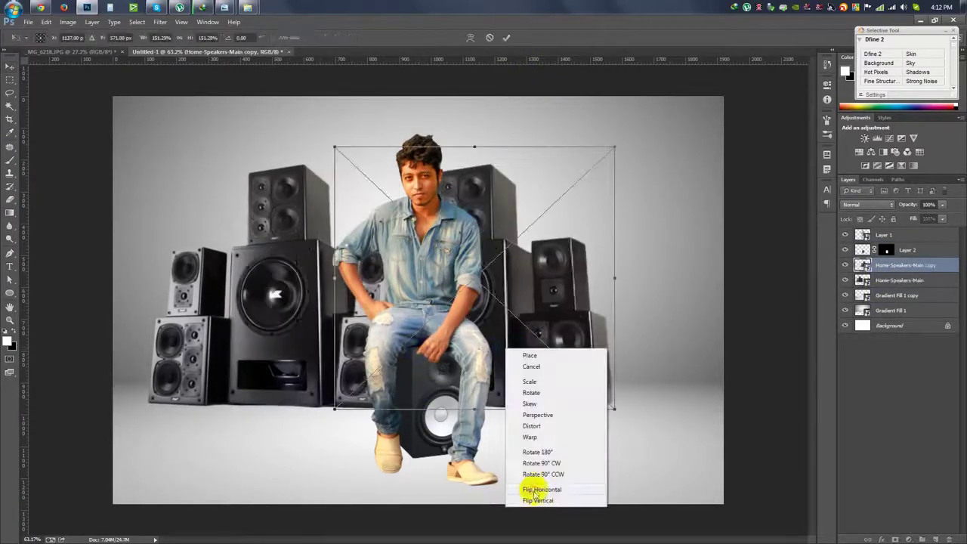
click(528, 490)
drag(524, 367, 606, 377)
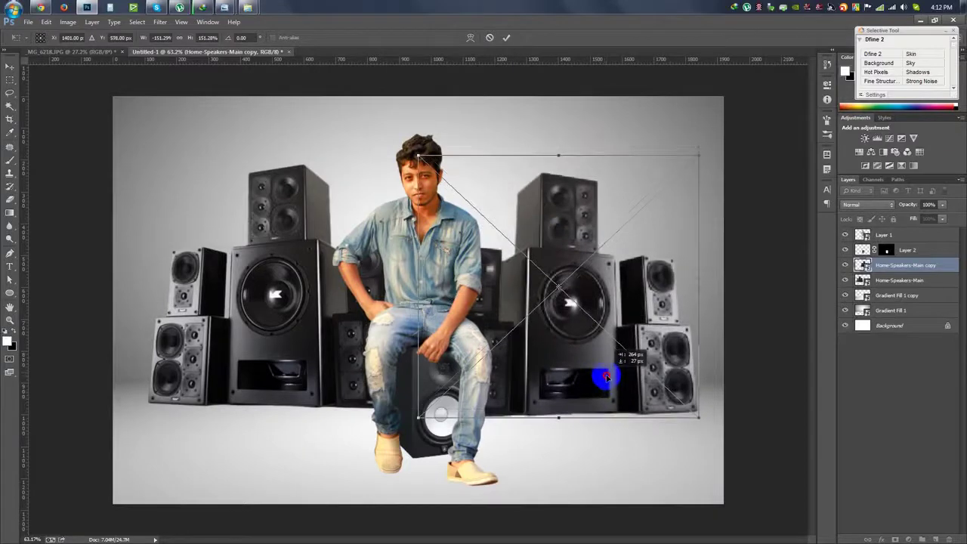
key(shift+Up)
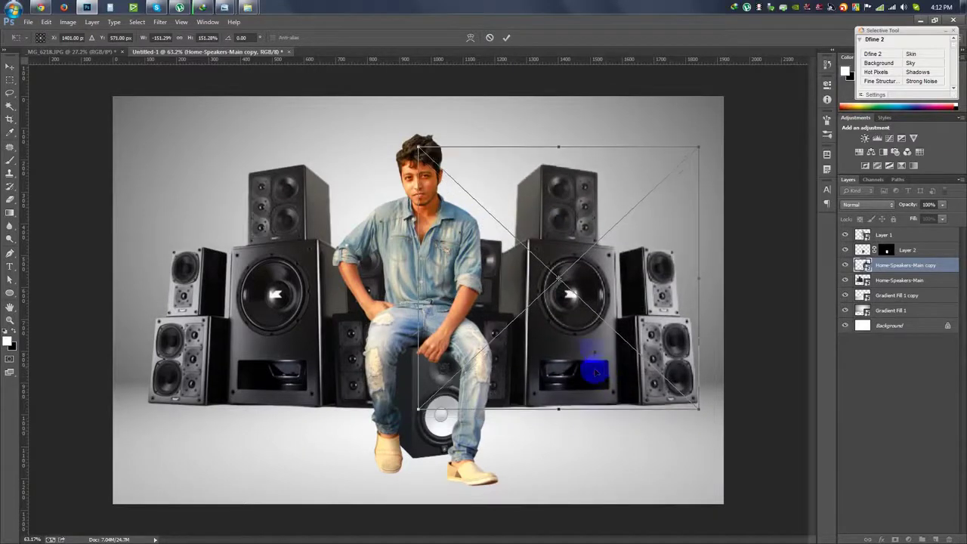
click(506, 37)
Step: Slide both speaker sets closer to the man and tilt them slightly for symmetry
shift+click(899, 280)
drag(496, 280, 491, 287)
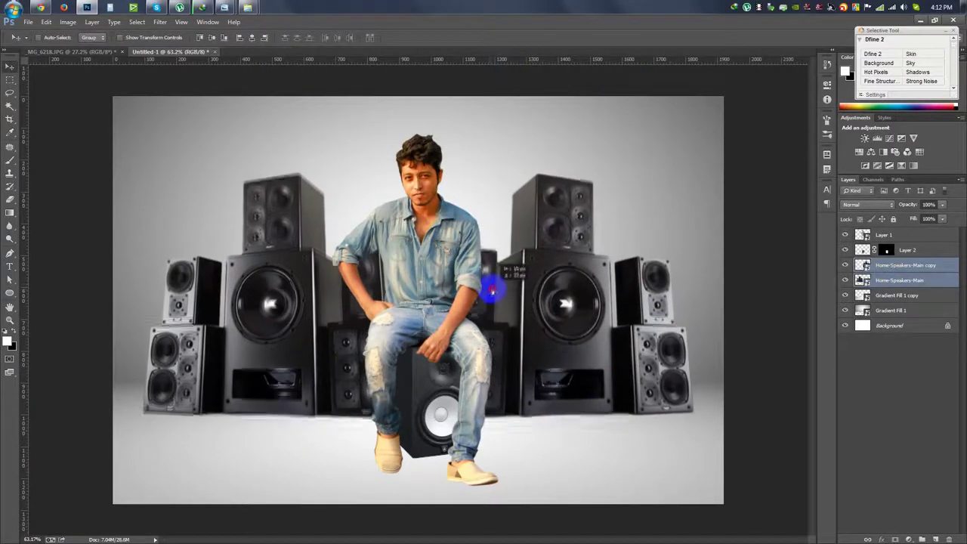
click(899, 281)
mouse_move(582, 302)
mouse_down()
mouse_move(660, 294)
mouse_move(621, 275)
mouse_move(625, 312)
mouse_up()
click(899, 266)
shift+click(899, 280)
key(ctrl+t)
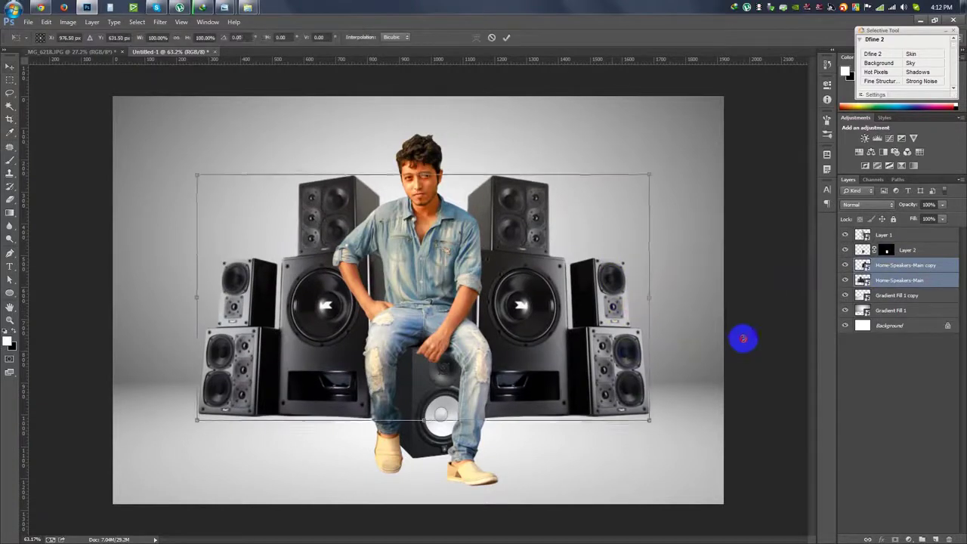
drag(743, 339, 745, 339)
key(Return)
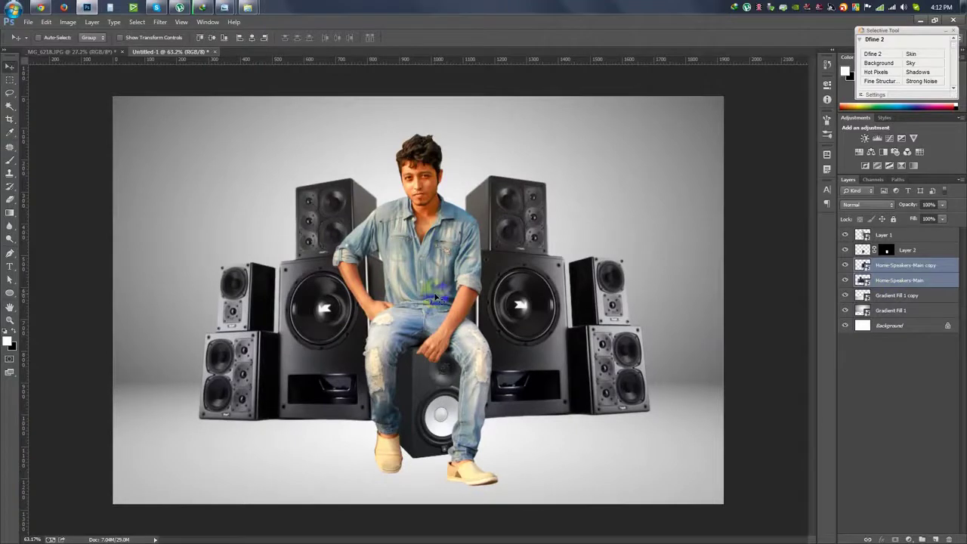
click(907, 238)
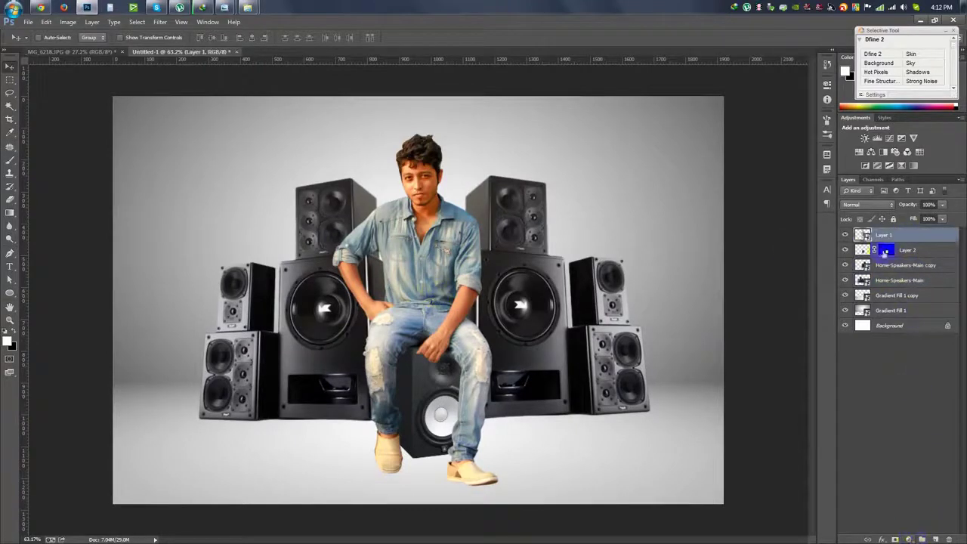
Step: Add a Selective Color adjustment clipped to Layer 1, with a Vibrance adjustment above it
click(908, 540)
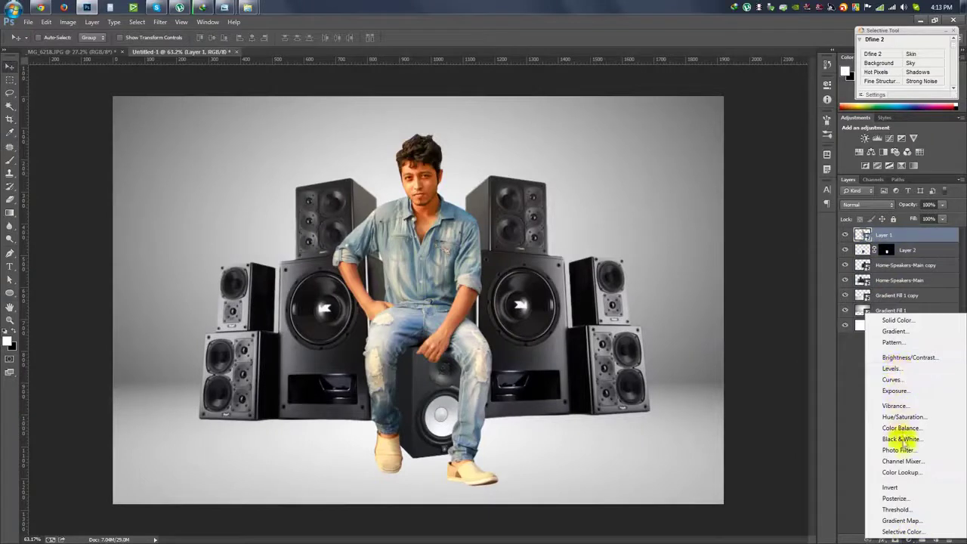
click(897, 531)
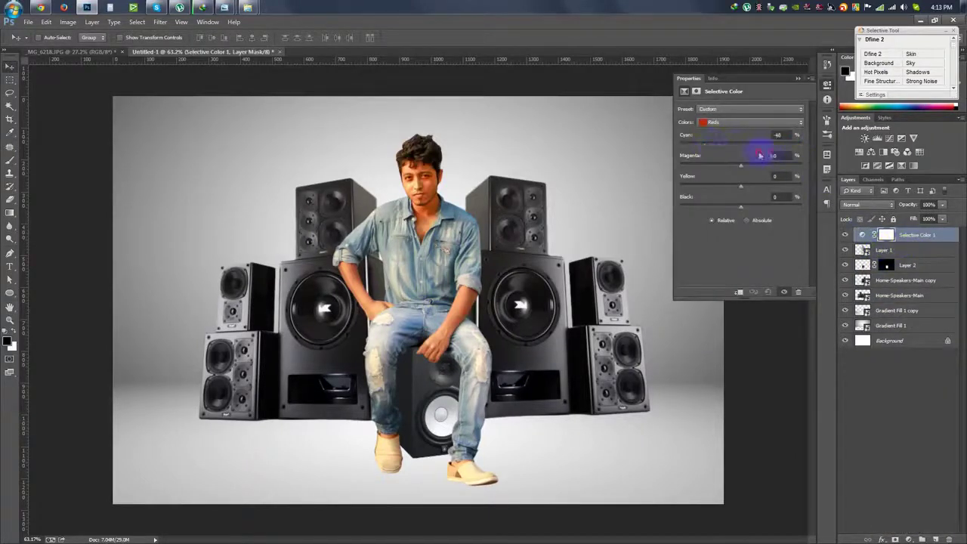
right_click(937, 244)
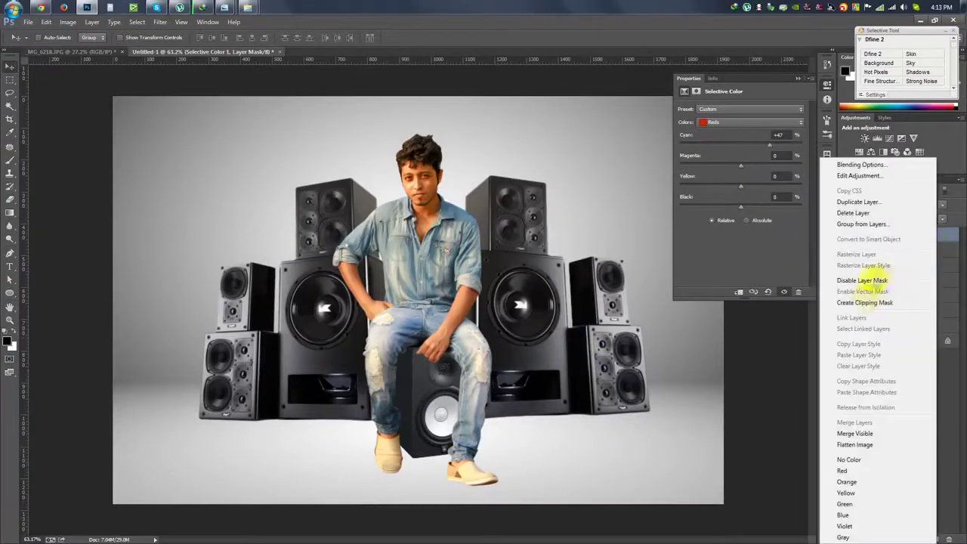
click(884, 304)
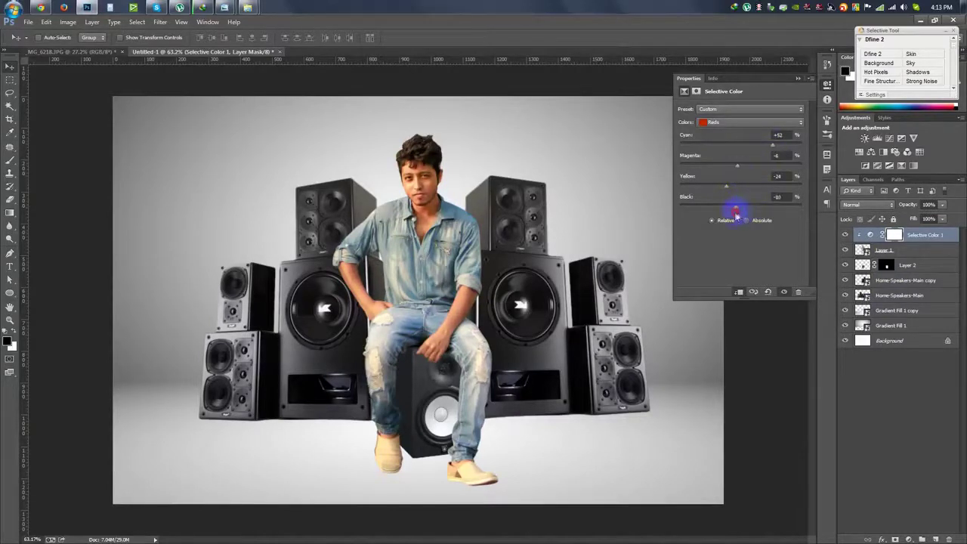
click(908, 539)
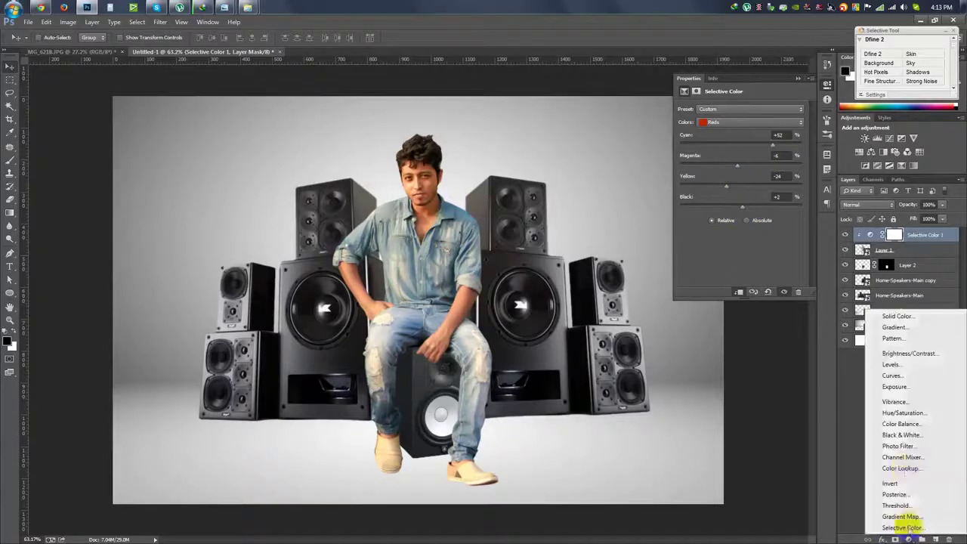
click(886, 399)
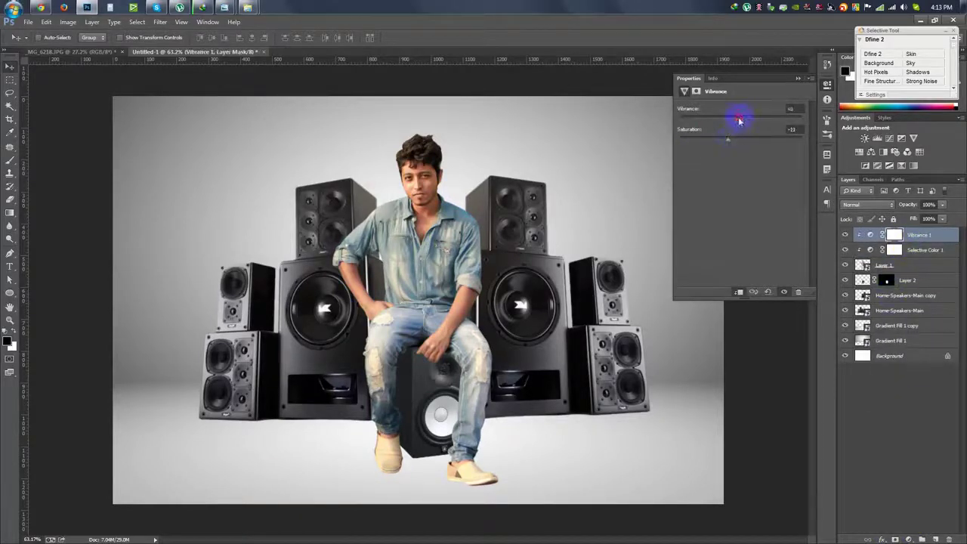
Step: Add a Levels adjustment on Layer 1 and set its gray point from the man's forehead
click(898, 265)
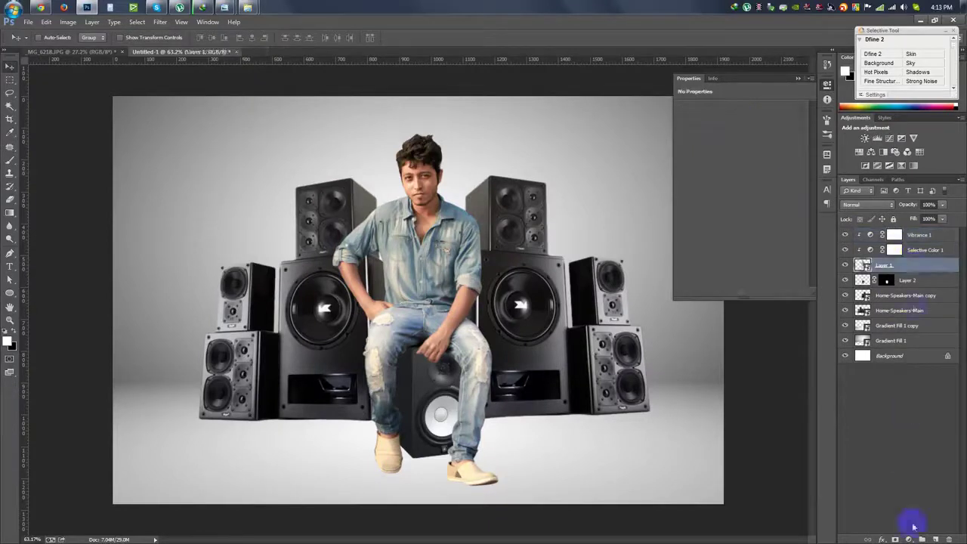
click(908, 540)
click(892, 372)
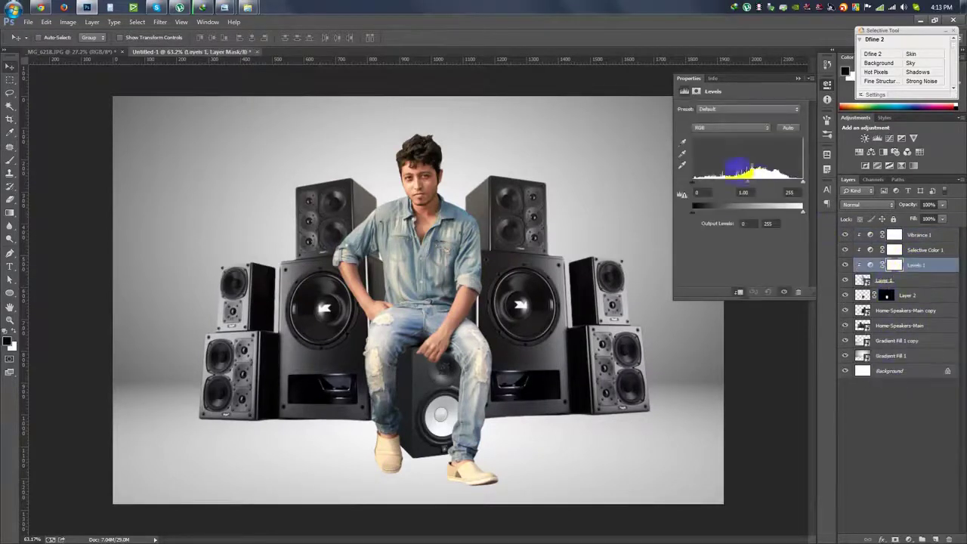
click(682, 154)
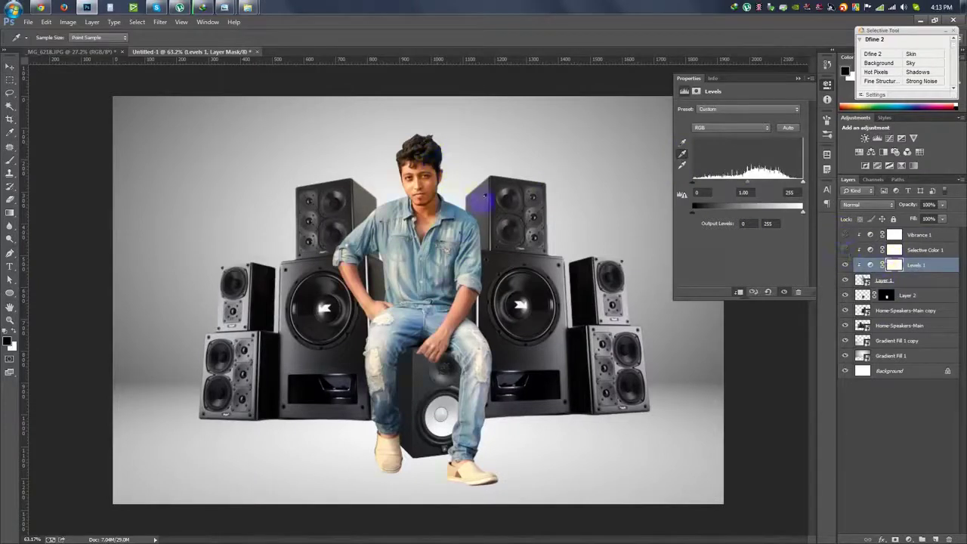
click(431, 163)
click(432, 164)
click(432, 165)
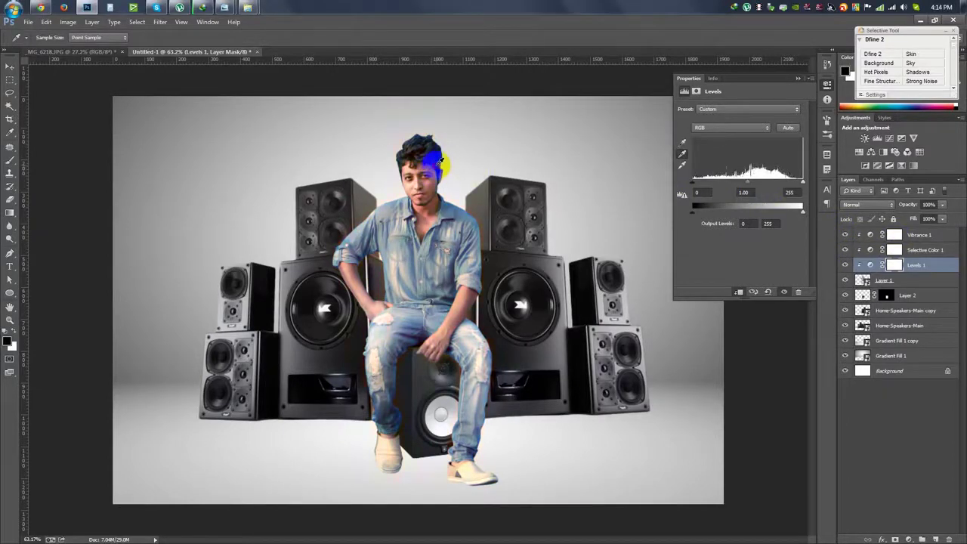
click(797, 78)
Step: Duplicate Layer 2 and rasterize the copy
key(v)
scroll(513, 302, up, 2)
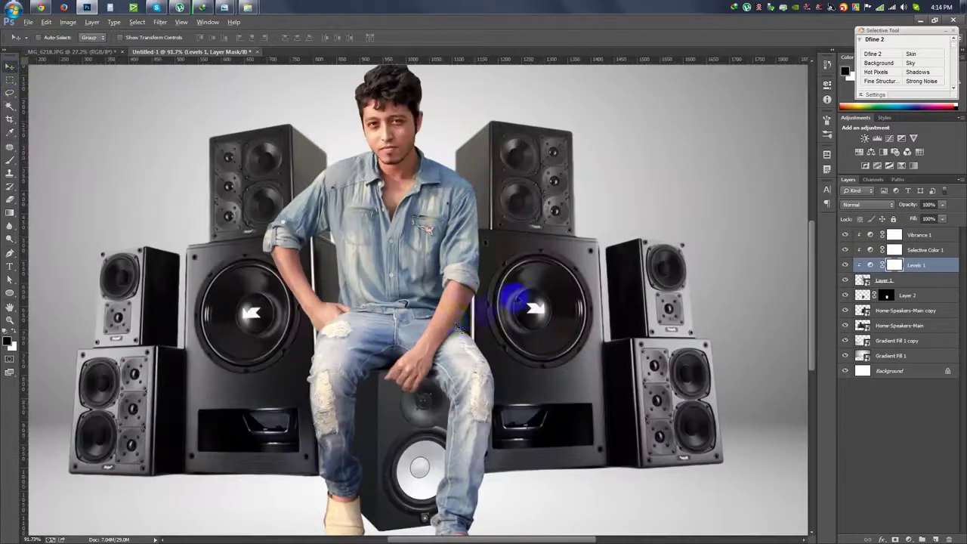
scroll(423, 147, up, 2)
scroll(425, 141, up, 2)
scroll(426, 219, up, 3)
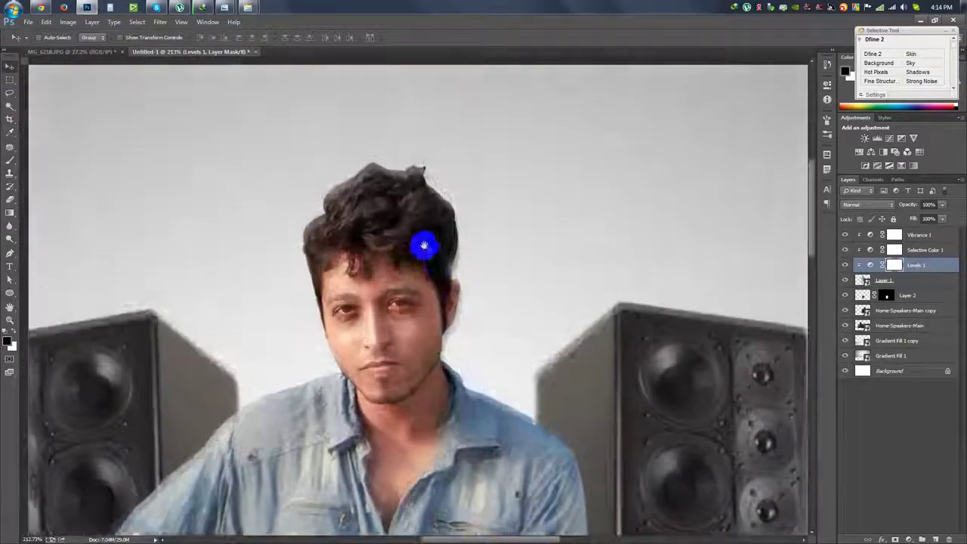
scroll(426, 244, down, 8)
scroll(423, 303, up, 3)
scroll(453, 378, up, 1)
scroll(476, 453, up, 2)
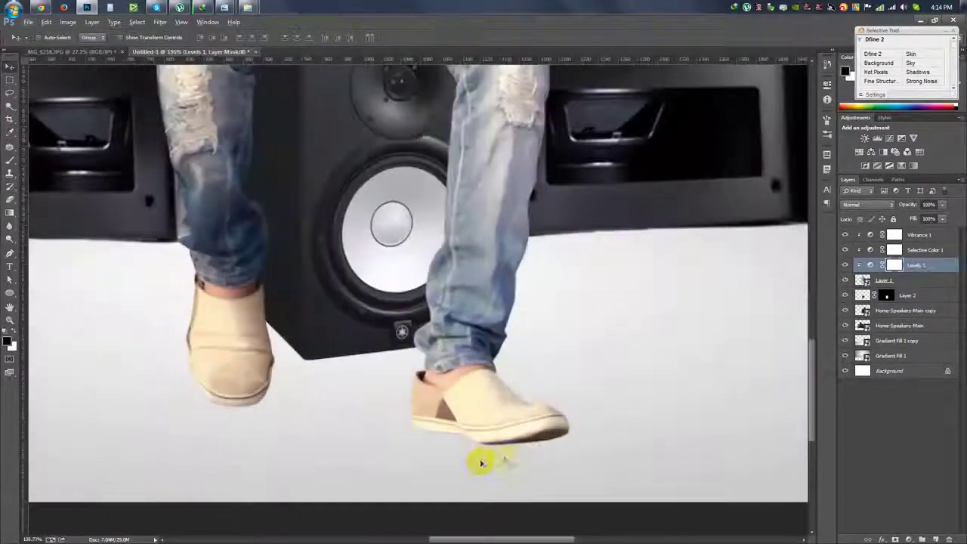
drag(907, 295, 897, 281)
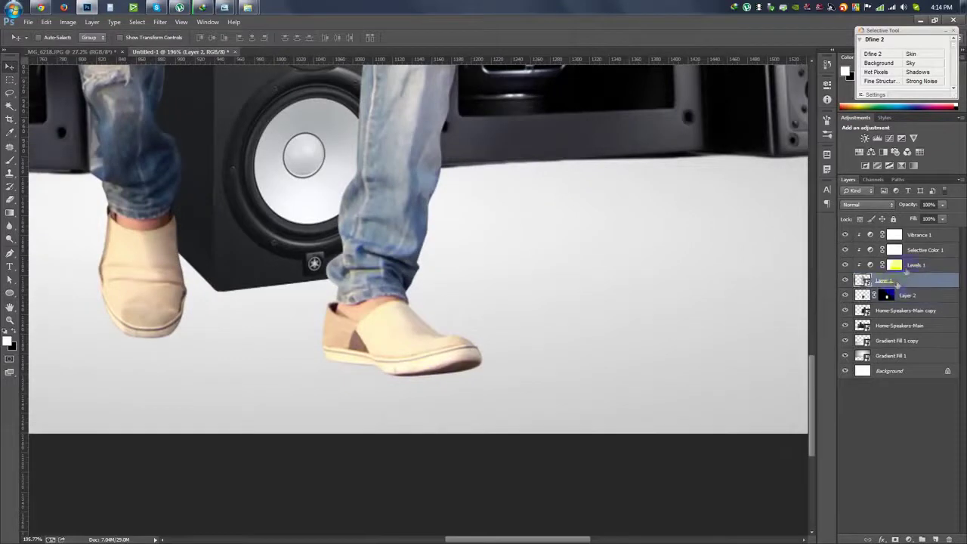
drag(869, 299, 921, 301)
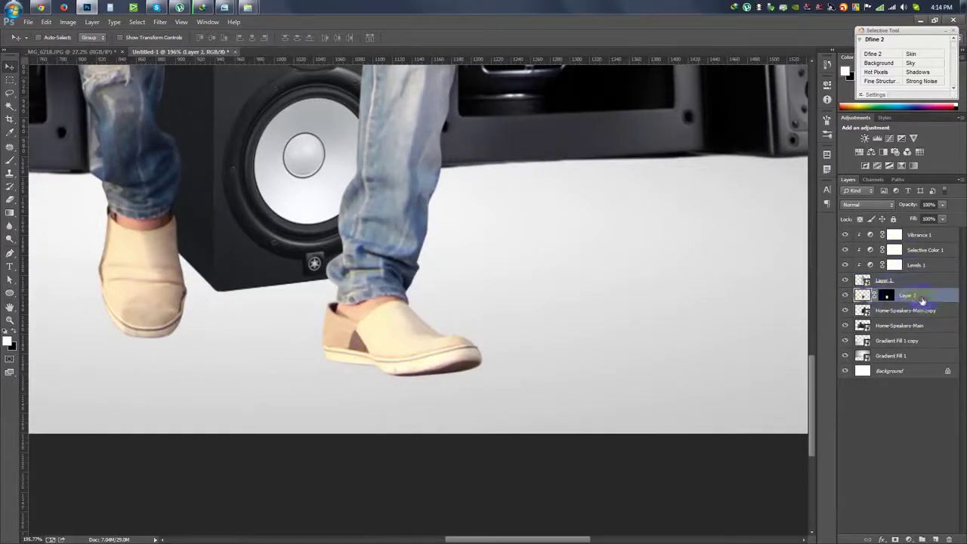
double_click(908, 297)
right_click(906, 295)
click(804, 277)
right_click(908, 297)
click(846, 280)
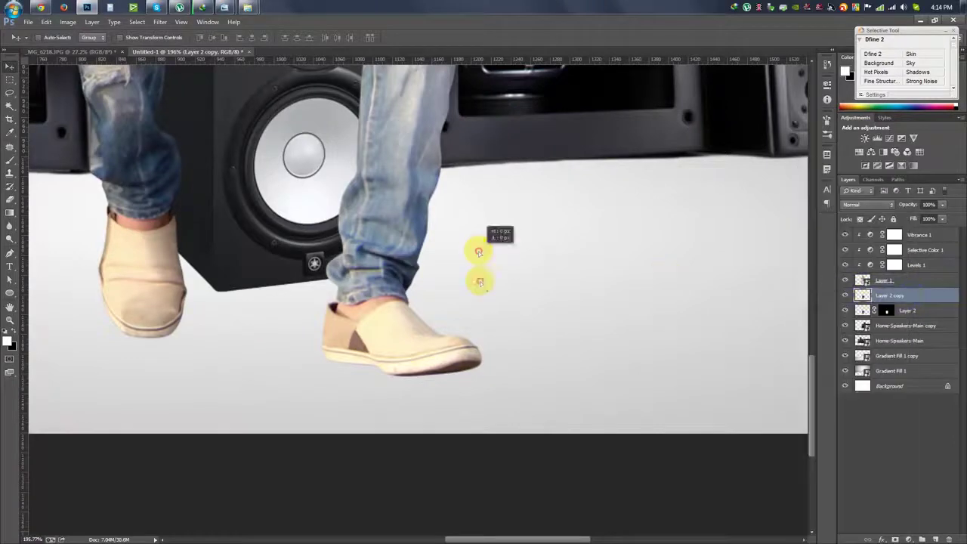
Step: Fill Layer 2 copy's silhouette with black and move it below the original
ctrl+click(862, 296)
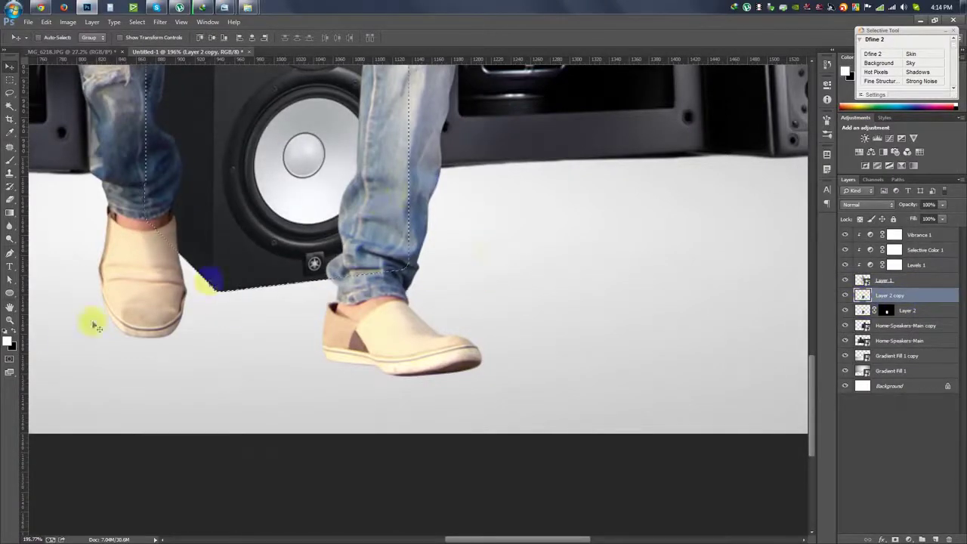
click(9, 337)
key(alt+BackSpace)
scroll(294, 244, down, 5)
scroll(626, 440, up, 5)
scroll(621, 434, up, 3)
scroll(622, 434, down, 3)
drag(891, 296, 891, 317)
Step: Distort the black silhouette into a floor shadow and lower its opacity to 28%
key(ctrl+t)
mouse_move(521, 245)
mouse_down()
mouse_move(685, 526)
mouse_move(675, 524)
mouse_up()
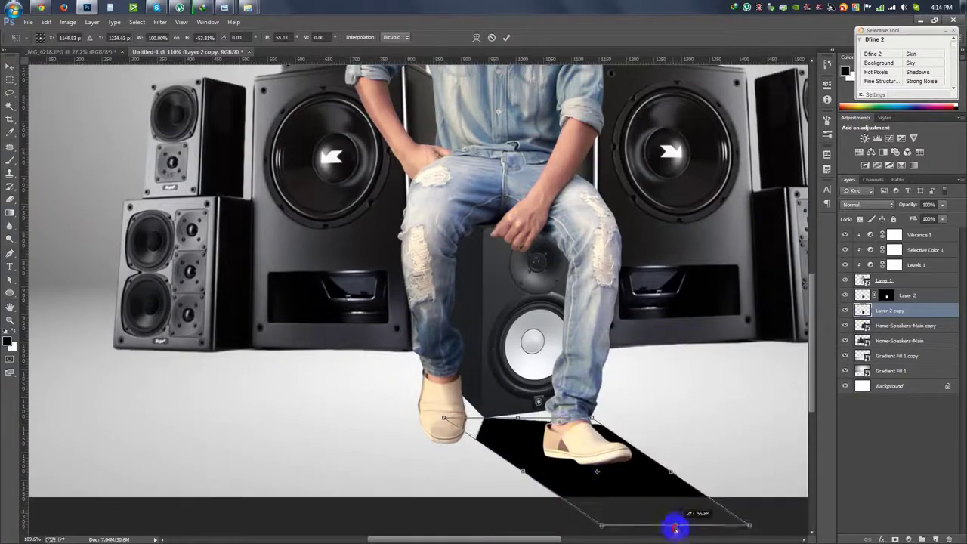
drag(517, 417, 502, 390)
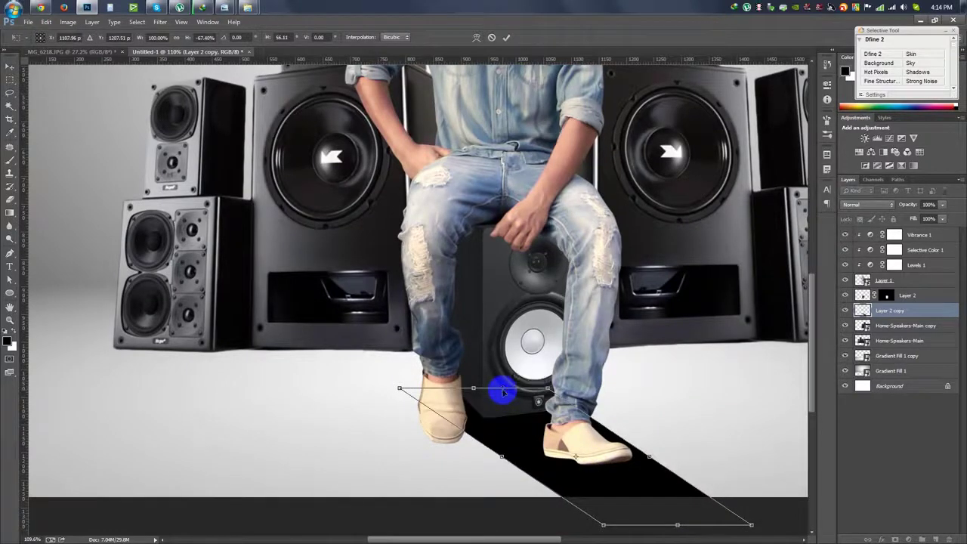
scroll(581, 453, down, 1)
drag(577, 480, 637, 436)
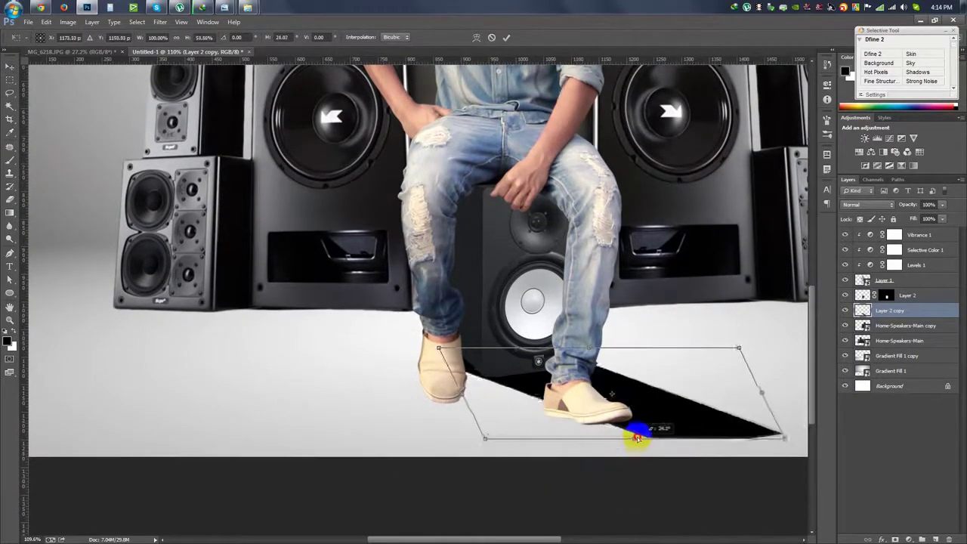
drag(637, 437, 633, 432)
key(Return)
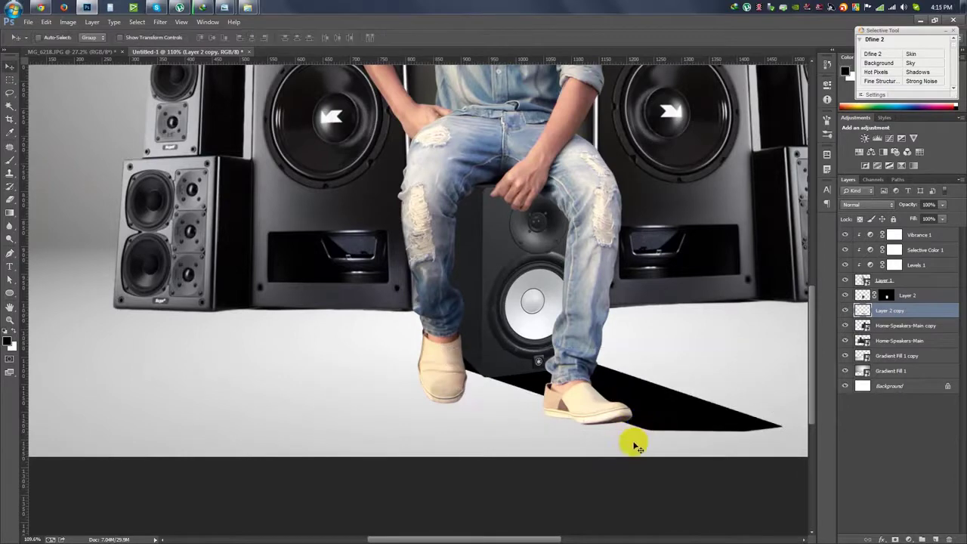
key(ctrl+z)
scroll(633, 442, down, 1)
alt+scroll(642, 423, up, 2)
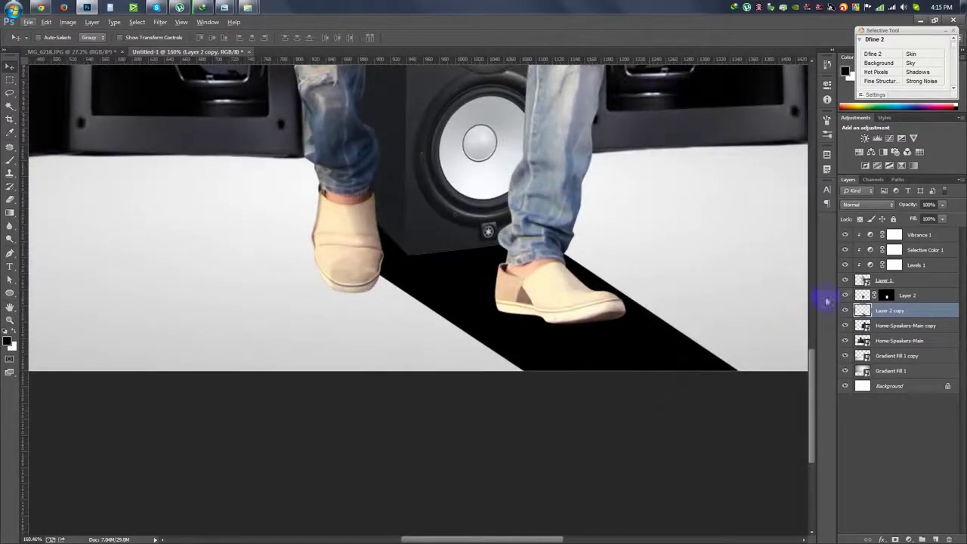
drag(911, 207, 875, 207)
click(157, 23)
mouse_move(166, 138)
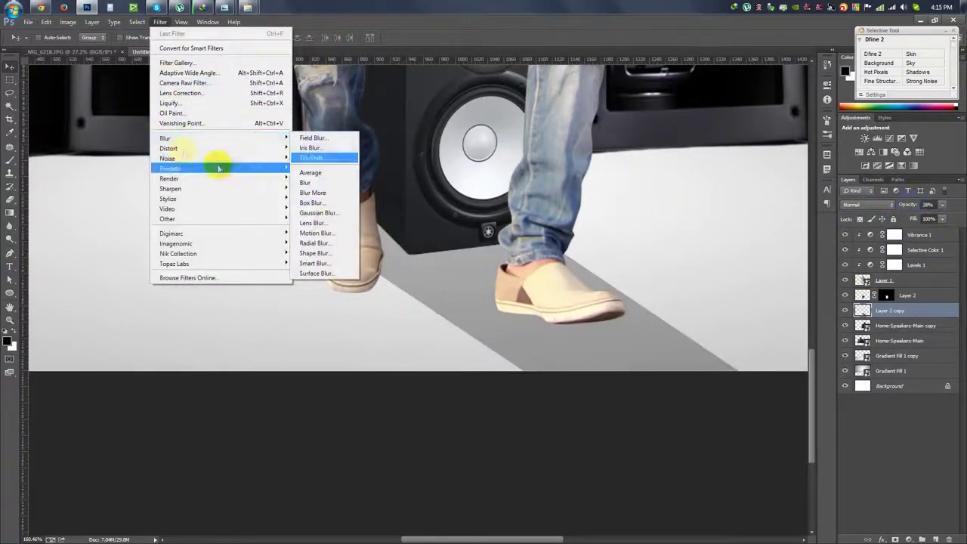
Step: Gaussian-blur the cast shadow and erase its far end with a soft eraser
click(318, 212)
drag(654, 294, 641, 293)
click(740, 161)
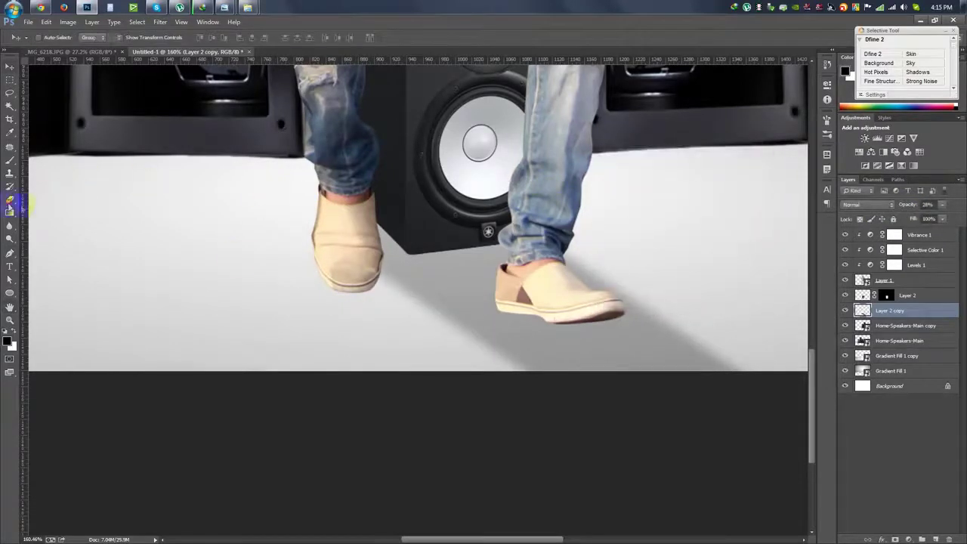
click(9, 201)
right_click(420, 306)
key(Return)
mouse_move(561, 446)
mouse_down()
mouse_move(471, 457)
mouse_move(594, 438)
mouse_move(501, 480)
mouse_move(382, 450)
mouse_move(658, 436)
mouse_up()
Step: Set the shadow layer to 58% opacity and zoom in on the legs and shoes
click(916, 205)
text(58)
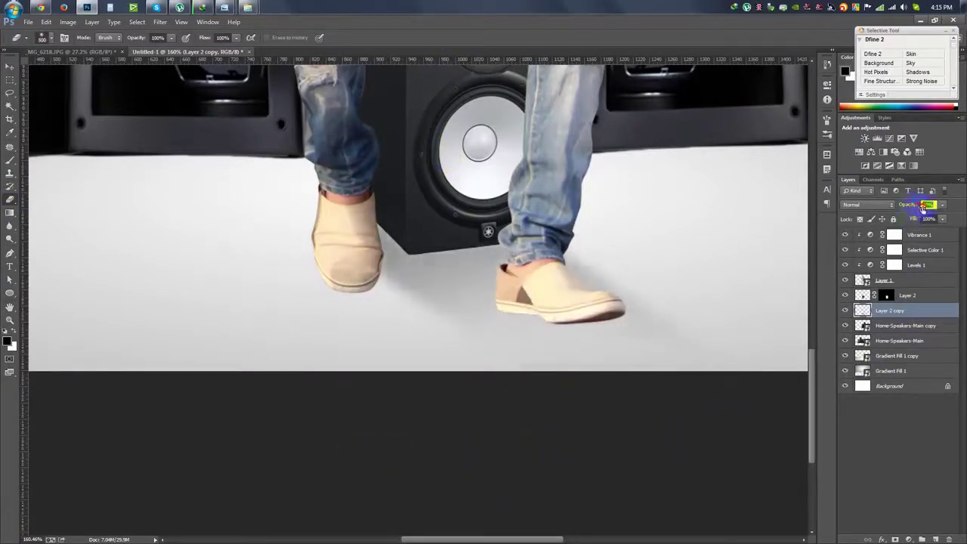
click(187, 352)
key(v)
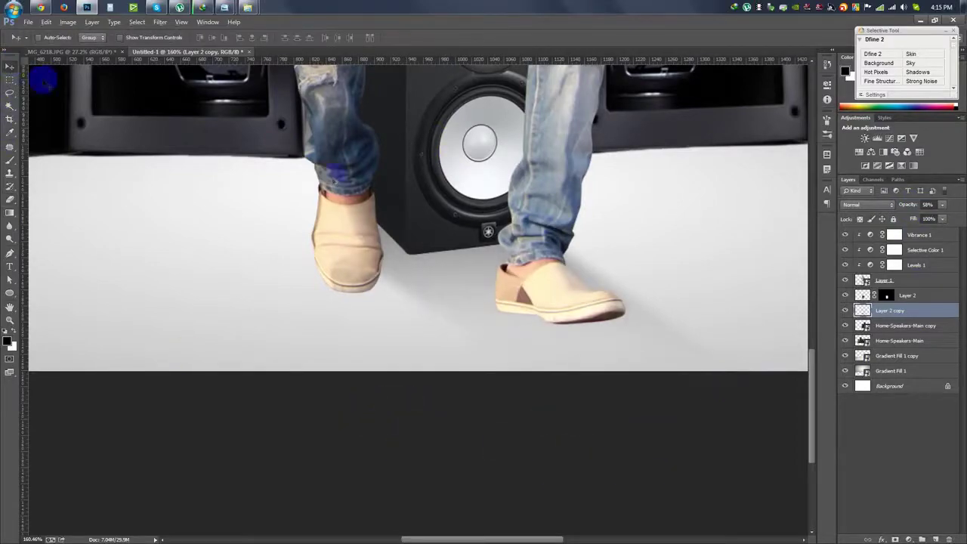
key(ctrl+0)
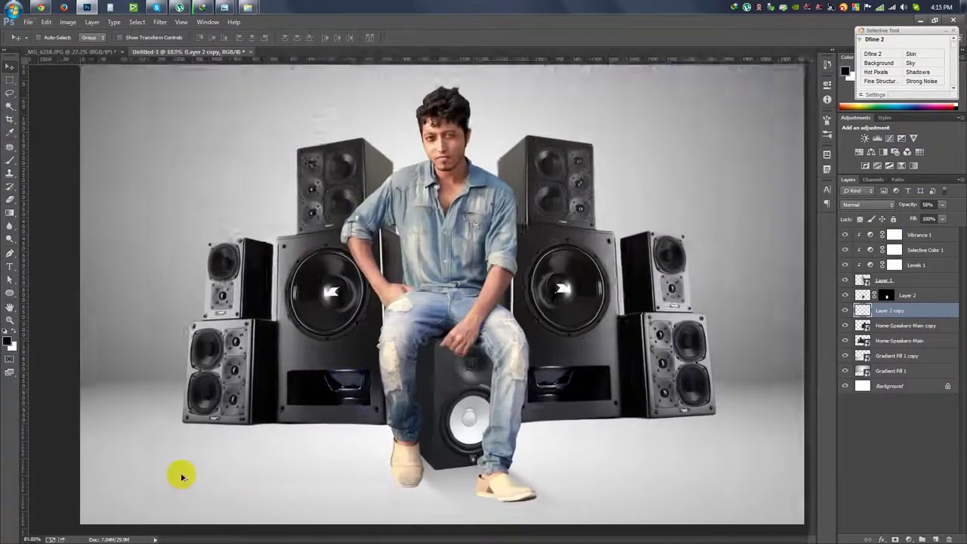
drag(181, 477, 239, 363)
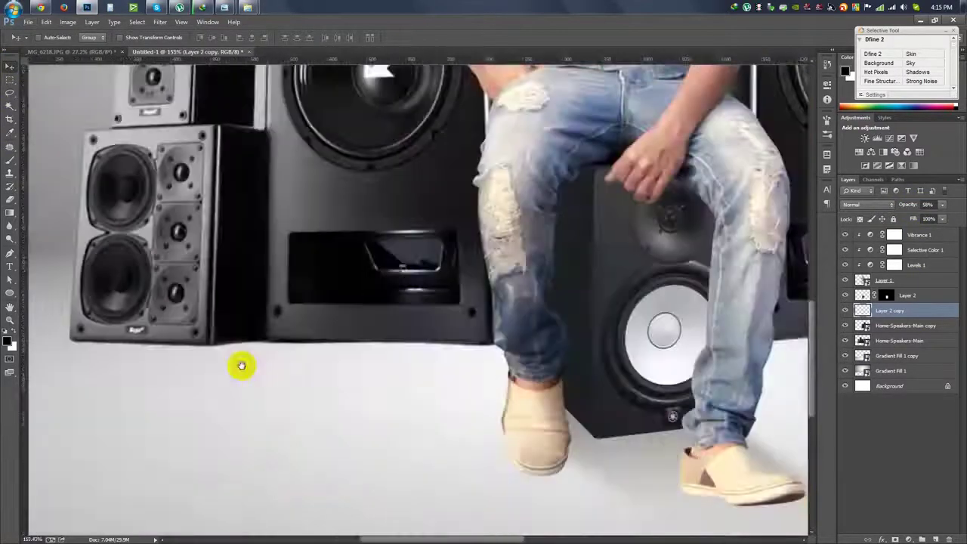
Step: On a new layer above Gradient Fill 1 copy, paint black along the speakers' bottom edge
click(886, 355)
click(935, 537)
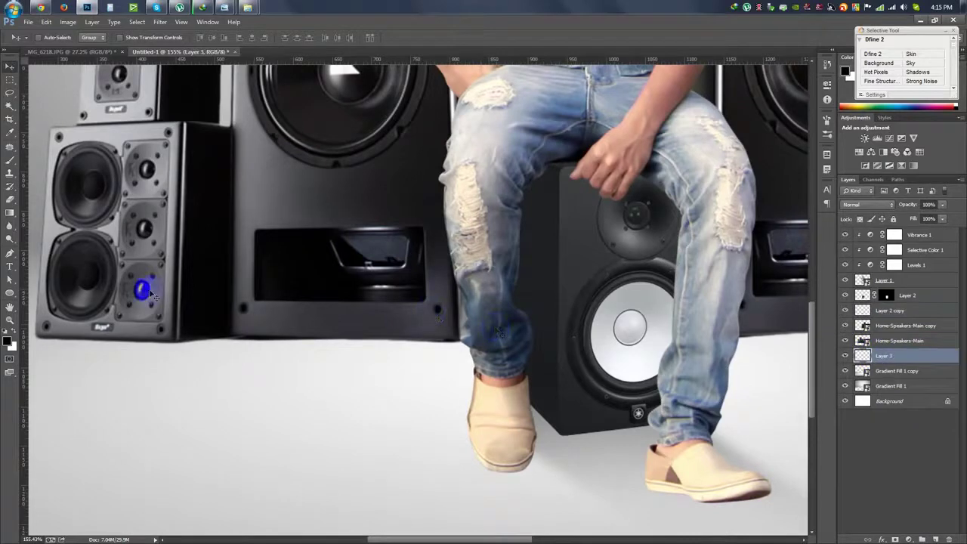
scroll(133, 292, left, 1)
click(9, 161)
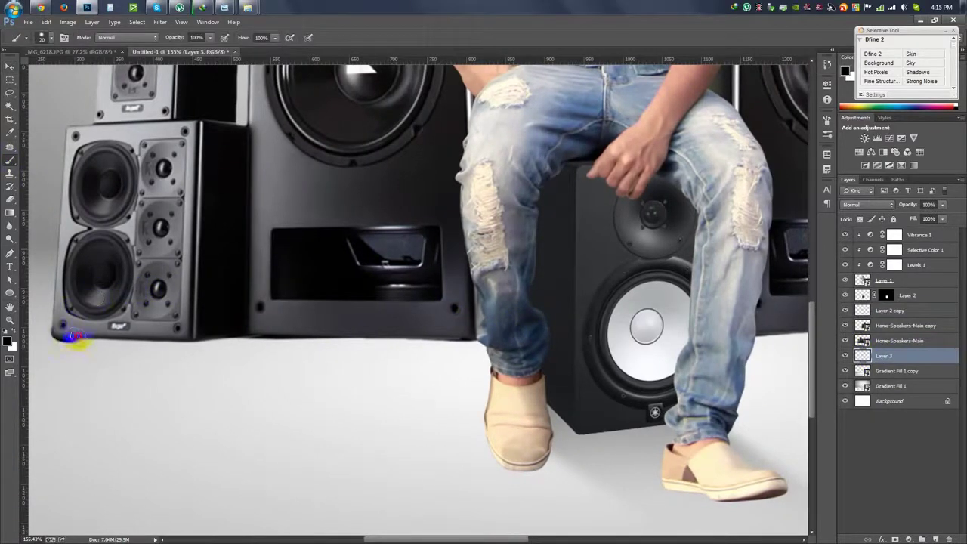
drag(137, 337, 492, 332)
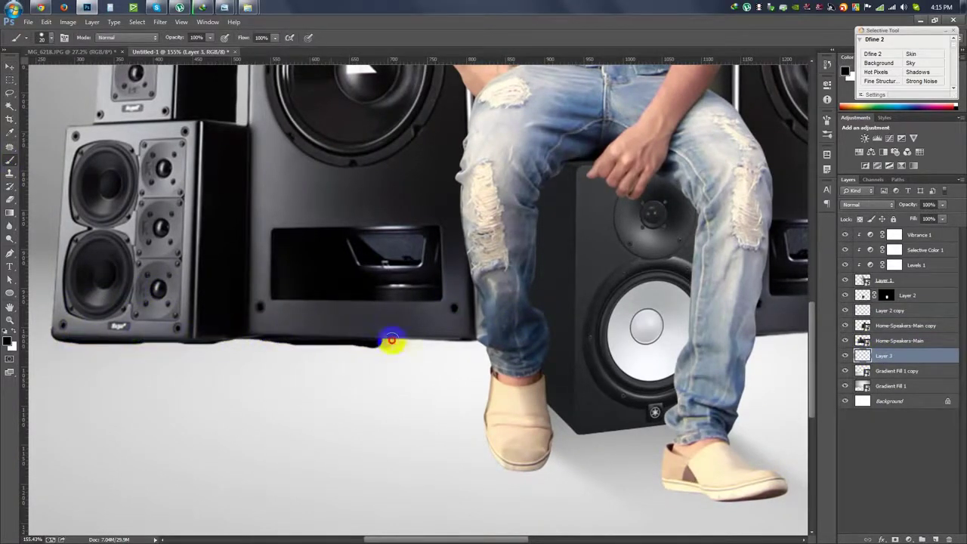
scroll(491, 332, right, 5)
drag(416, 317, 699, 315)
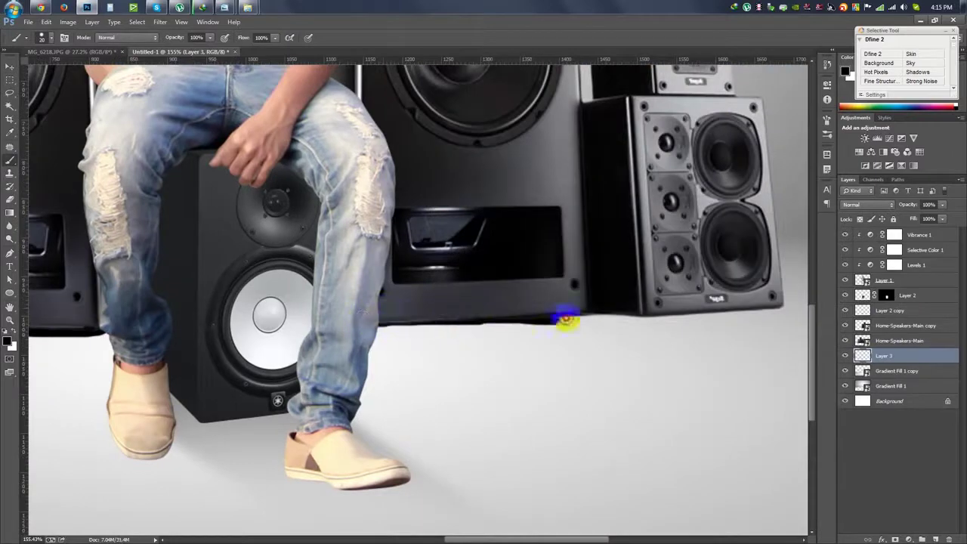
scroll(497, 319, down, 3)
scroll(496, 319, down, 3)
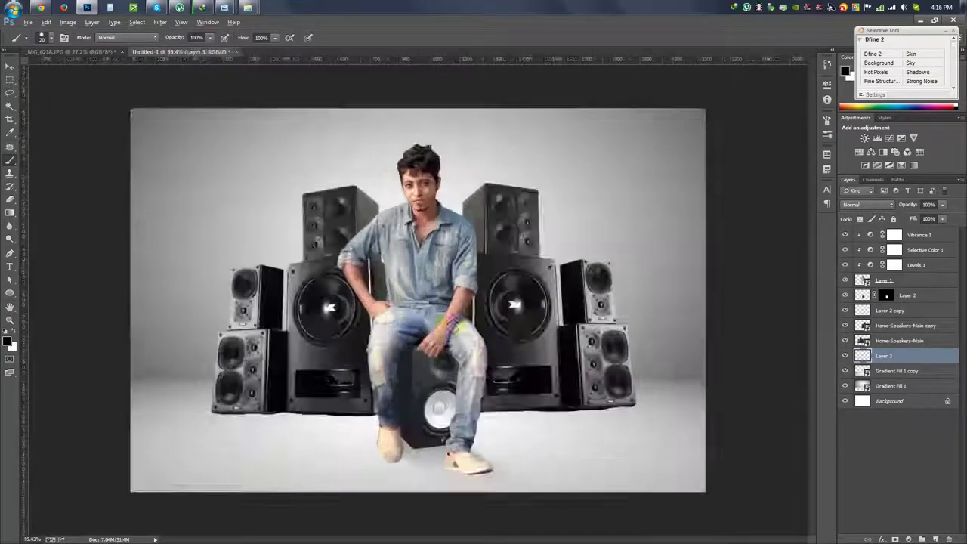
Step: Apply a Gaussian Blur with a raised radius to soften the speaker base shadow
click(160, 21)
click(325, 212)
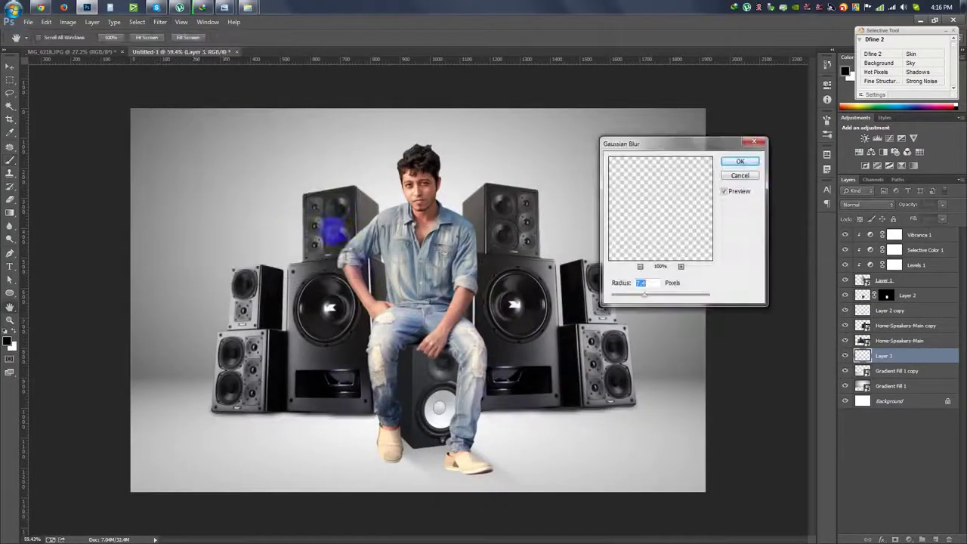
drag(642, 294, 655, 298)
click(740, 161)
key(b)
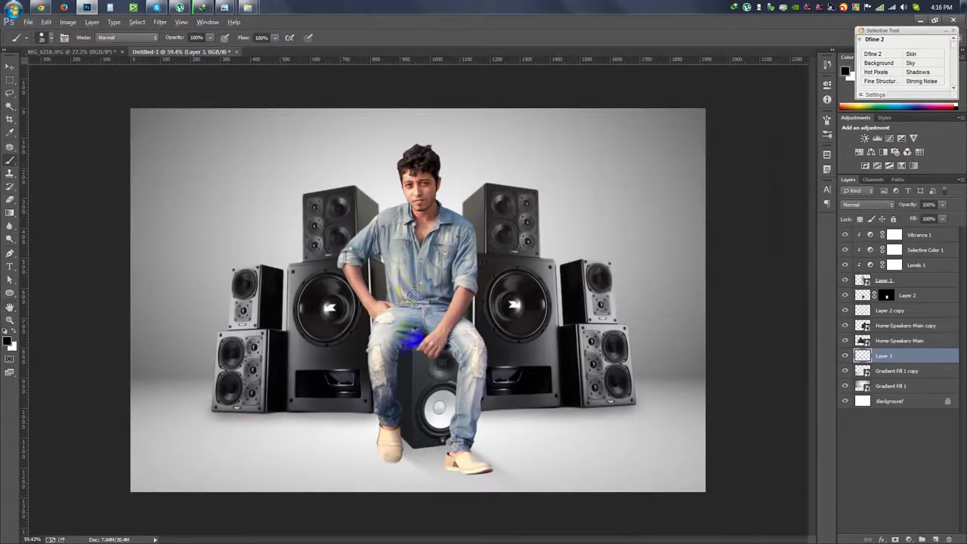
scroll(432, 320, up, 2)
scroll(412, 336, up, 1)
scroll(417, 351, up, 1)
scroll(442, 388, up, 1)
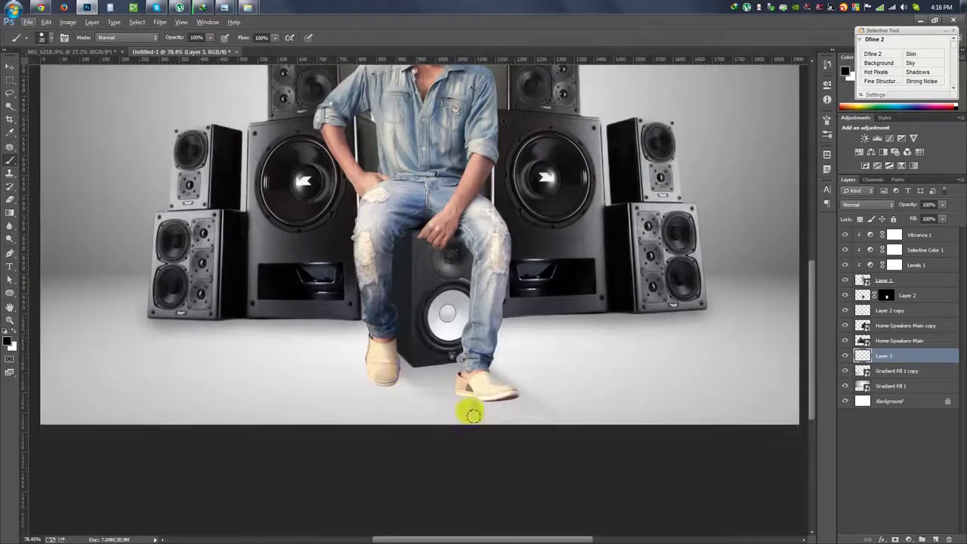
Step: Add Layer 4 above Layer 2 and paint black shadows under the right and left shoes
scroll(464, 410, up, 2)
scroll(425, 377, up, 1)
click(907, 299)
click(935, 540)
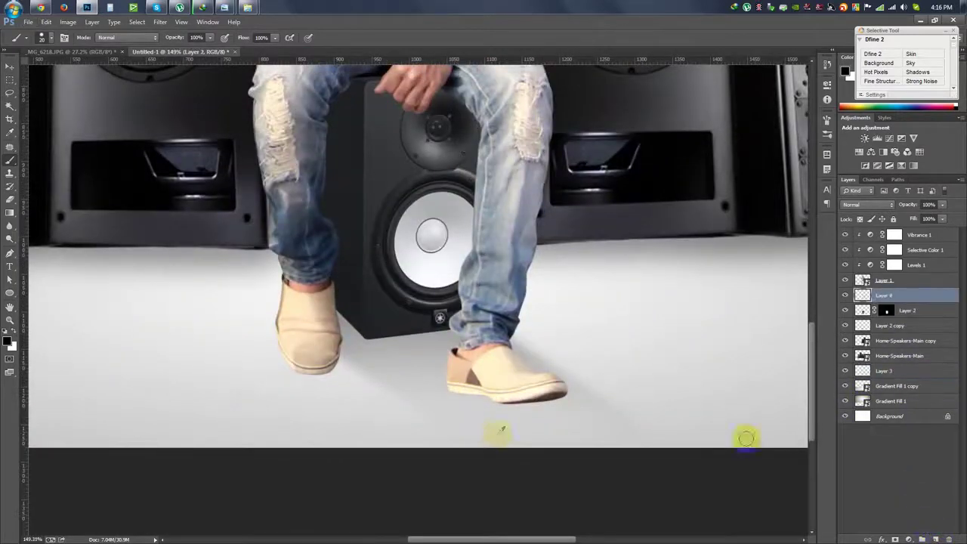
scroll(484, 417, up, 2)
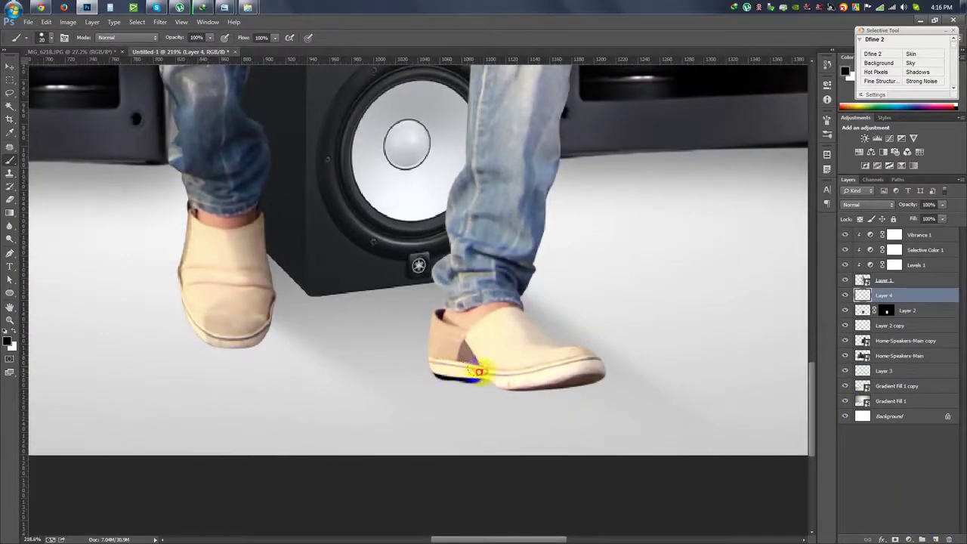
drag(504, 379, 526, 395)
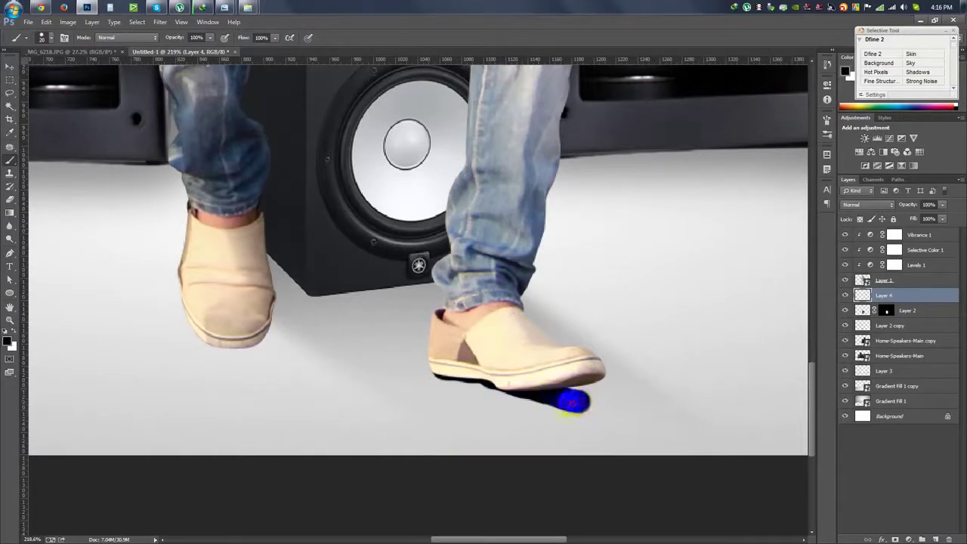
drag(526, 394, 517, 386)
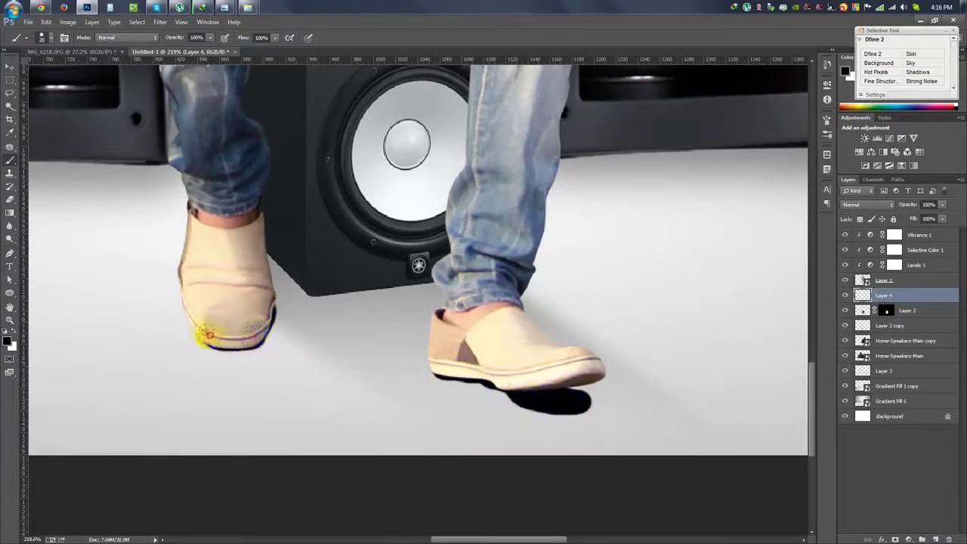
drag(191, 302, 190, 295)
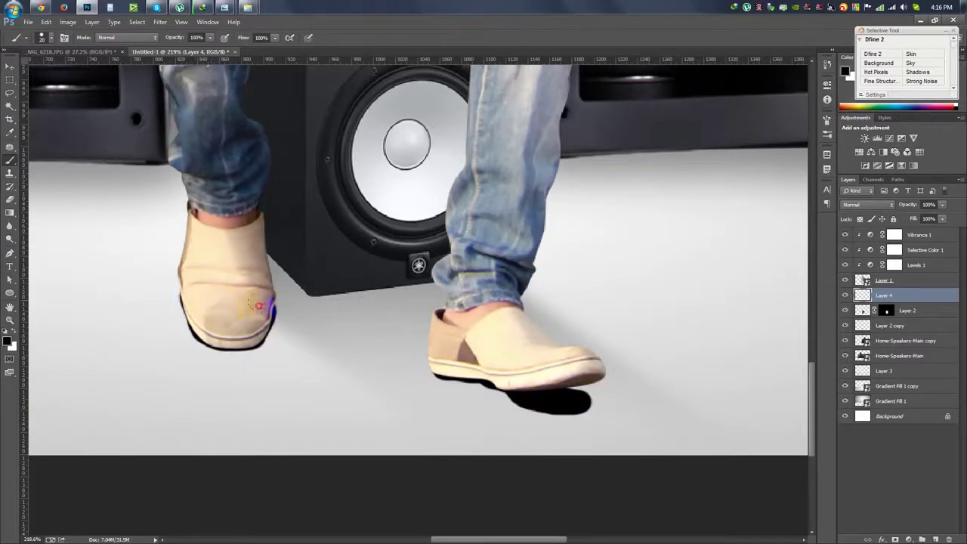
mouse_move(242, 326)
mouse_down()
mouse_move(274, 339)
mouse_move(280, 319)
mouse_move(262, 344)
mouse_up()
drag(289, 312, 256, 339)
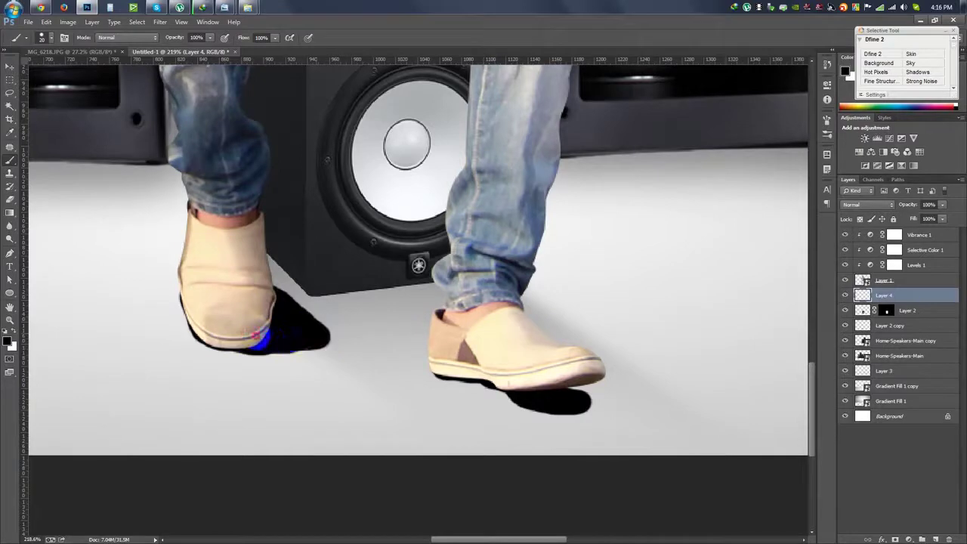
click(159, 21)
mouse_move(167, 139)
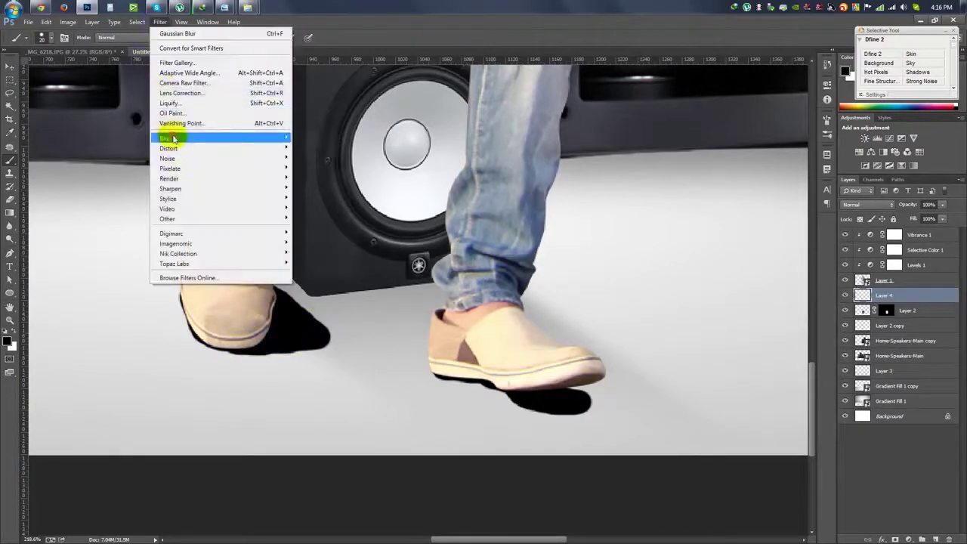
Step: Apply a Motion Blur at angle -28 and distance about 50 to the shoe shadows
click(324, 236)
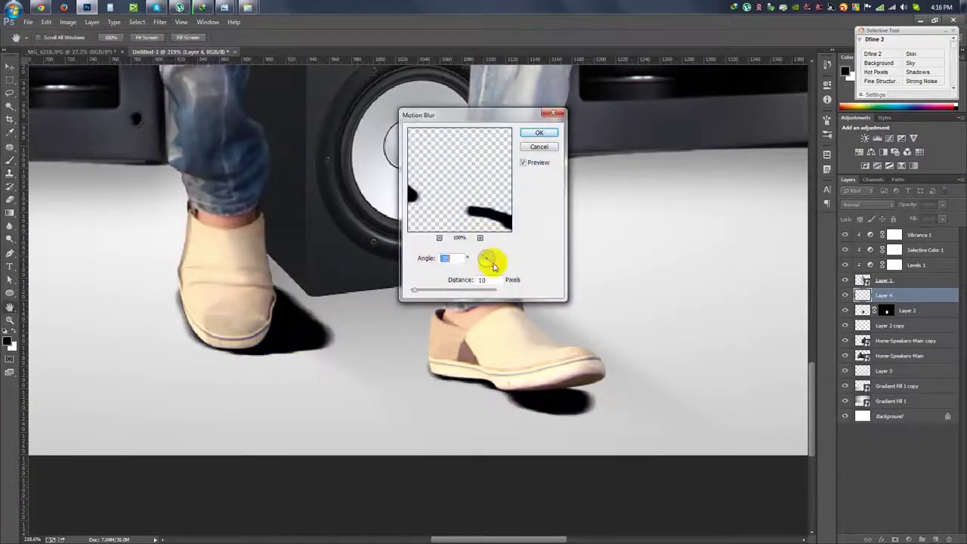
drag(414, 290, 429, 292)
drag(487, 255, 496, 265)
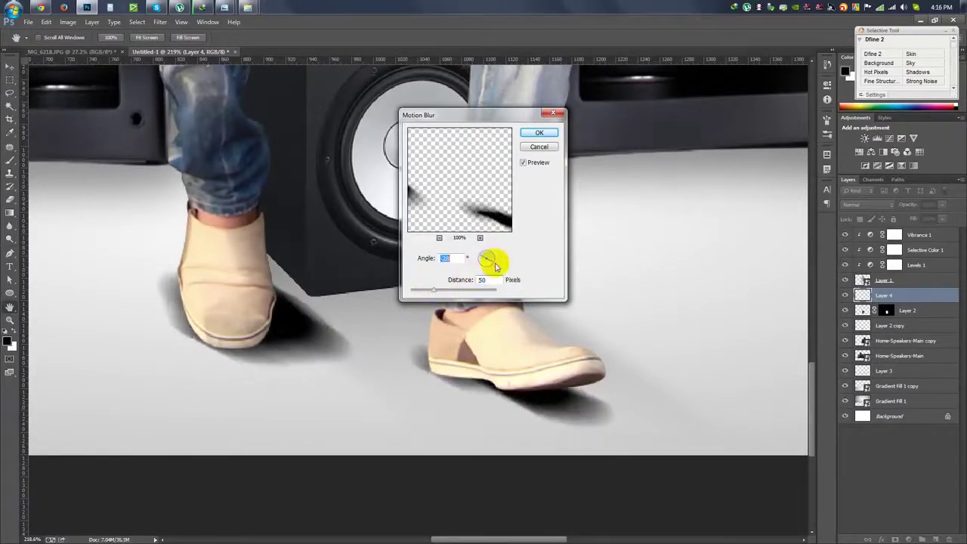
click(432, 290)
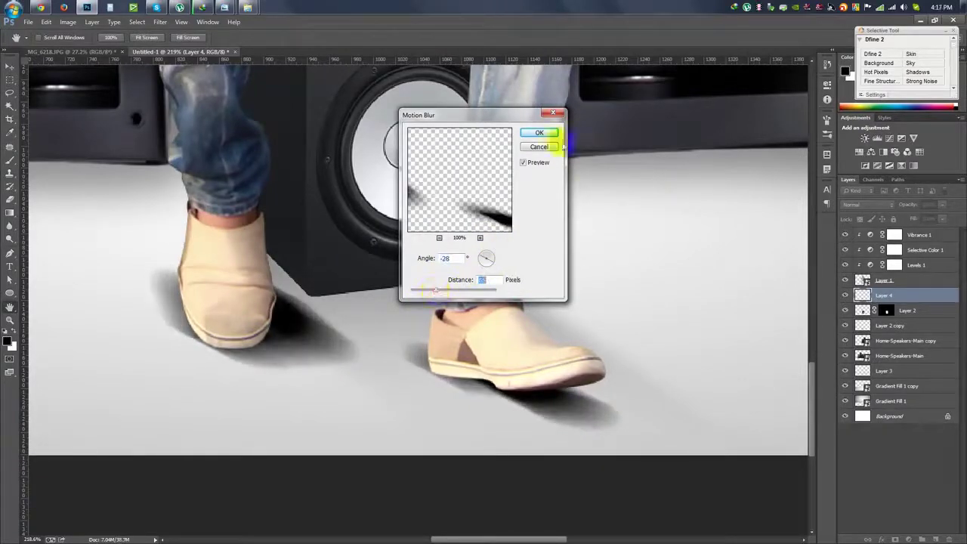
click(539, 132)
Step: Soft-erase excess shadow beside the right shoe and set Layer 4 opacity to 80%
key(e)
right_click(290, 230)
drag(371, 262, 274, 443)
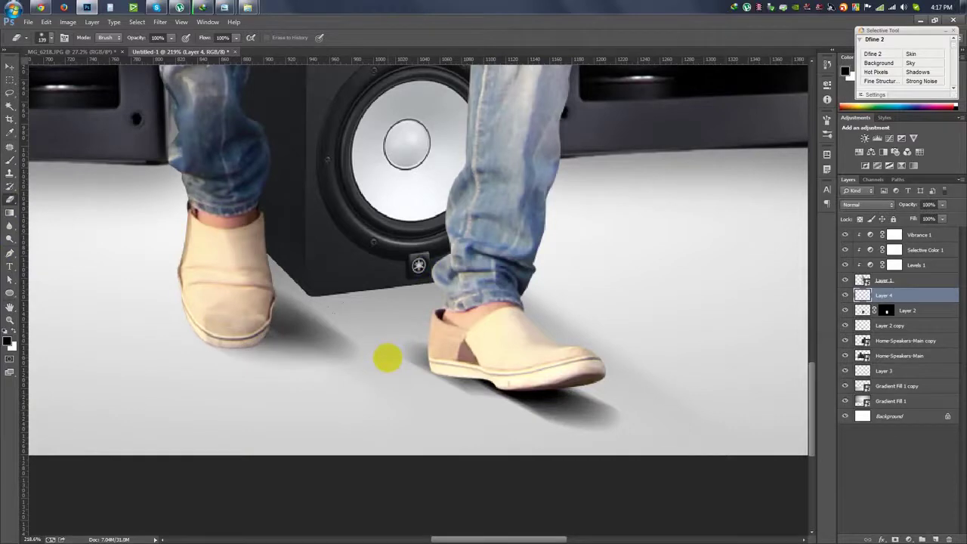
drag(412, 336, 465, 434)
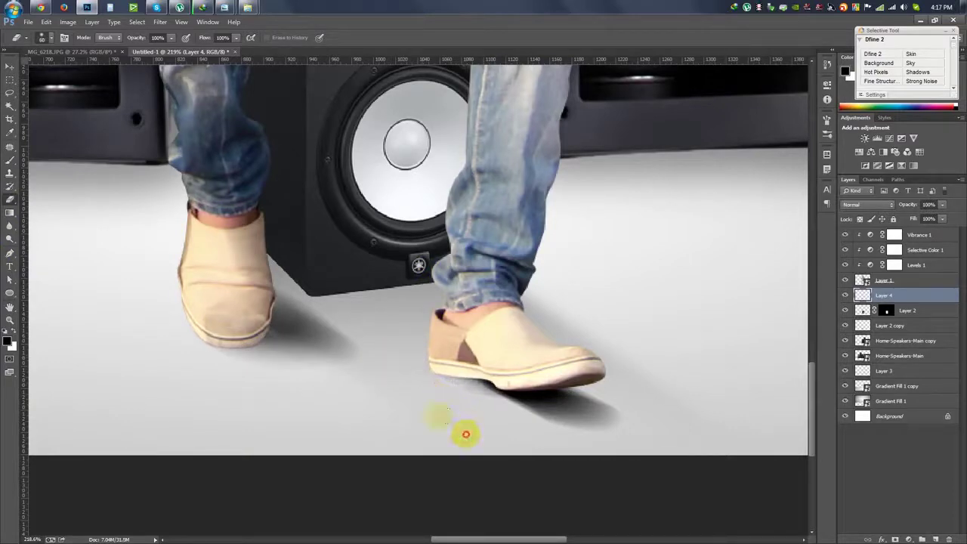
scroll(362, 382, down, 5)
scroll(352, 388, up, 3)
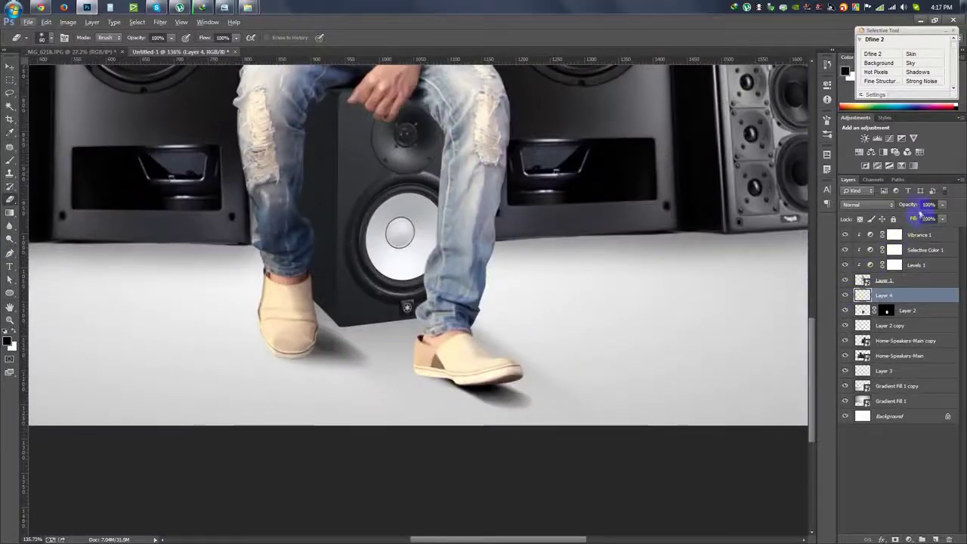
click(928, 205)
drag(894, 207, 902, 207)
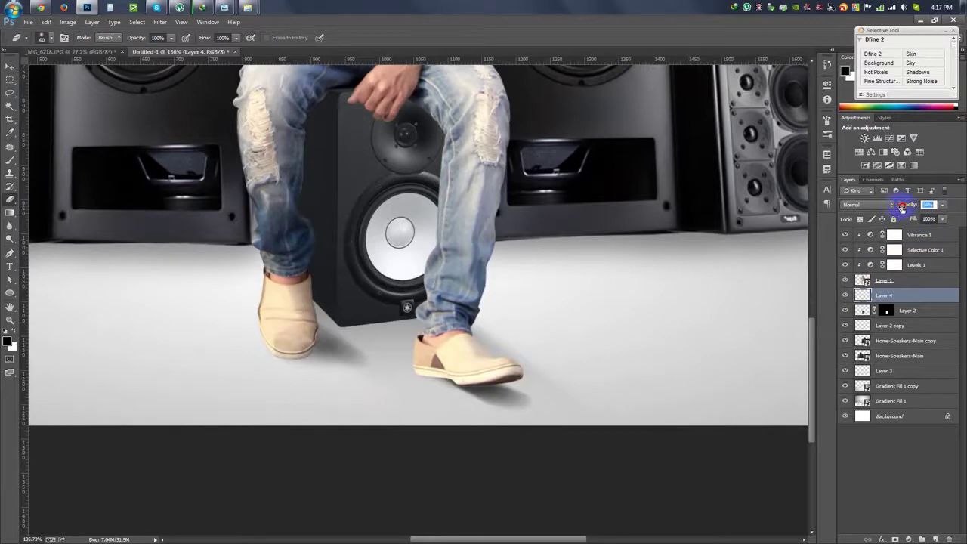
scroll(453, 355, up, 4)
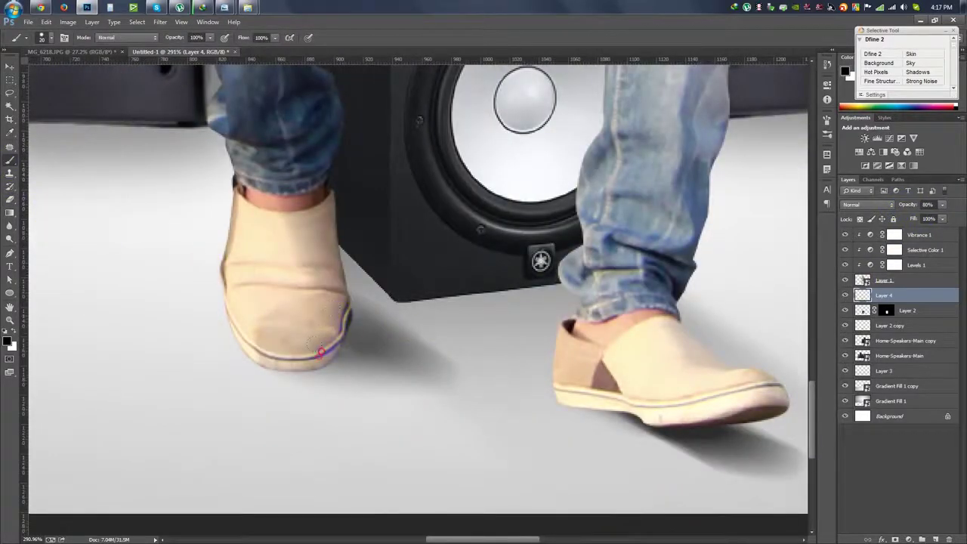
Step: Create Layer 5 for the left sole's contact shadow and Gaussian-blur it at radius 3.3
click(935, 539)
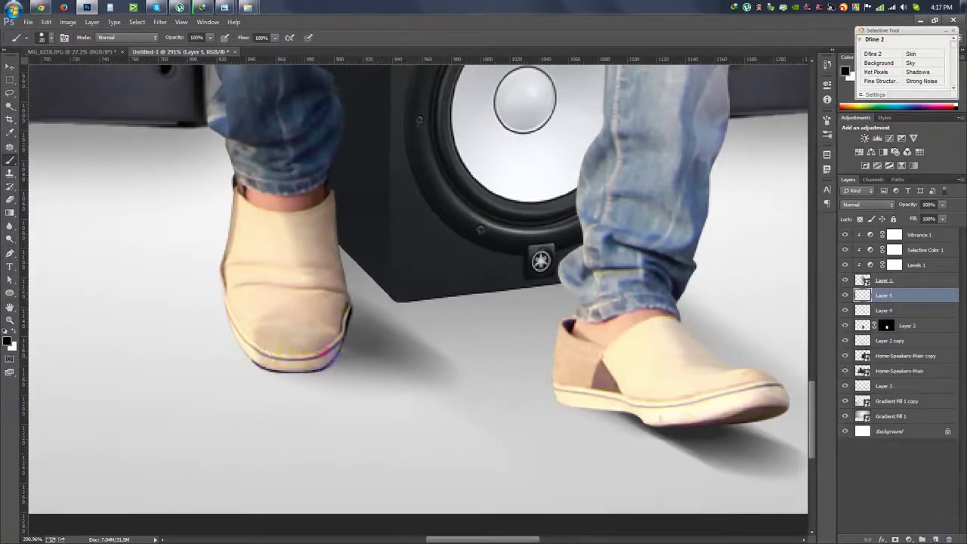
click(158, 22)
click(325, 213)
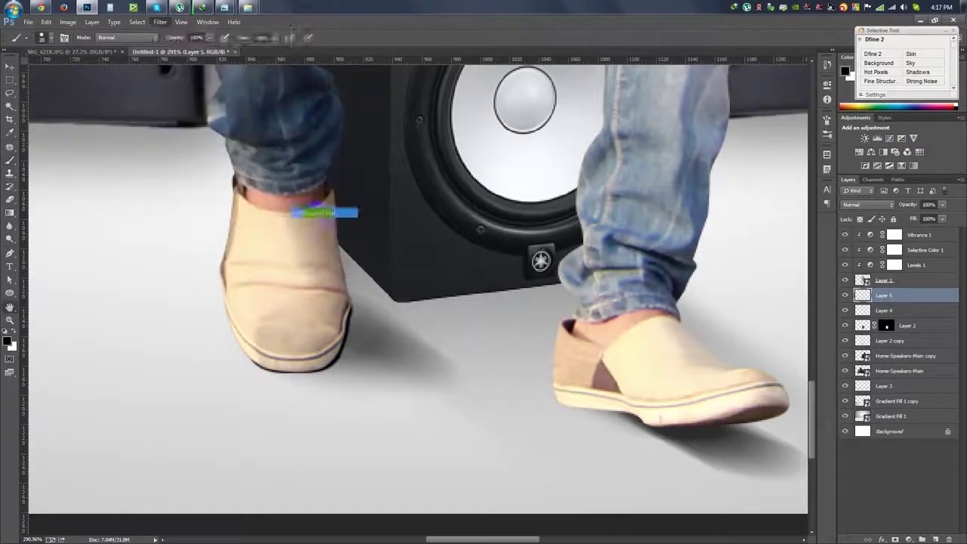
drag(641, 298, 630, 297)
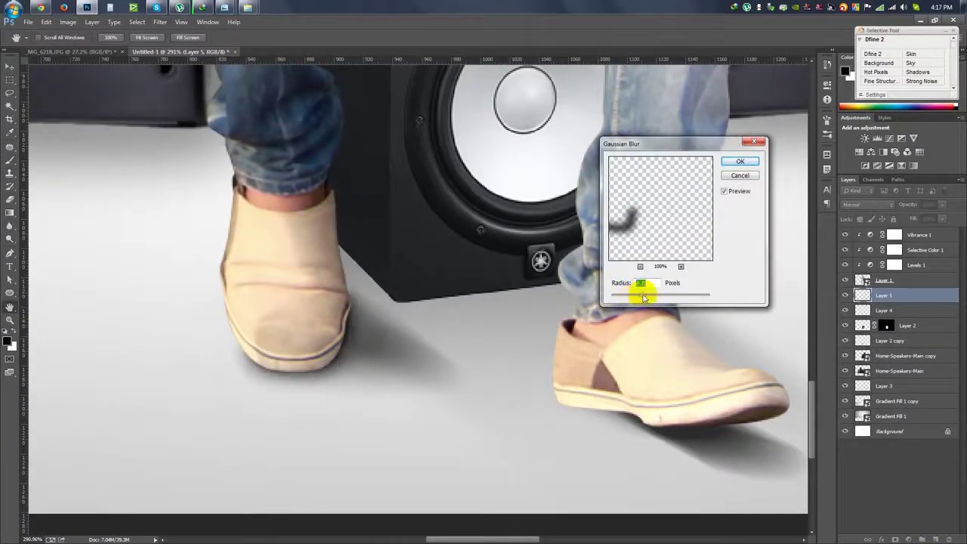
key(Return)
scroll(546, 221, down, 5)
scroll(545, 222, down, 2)
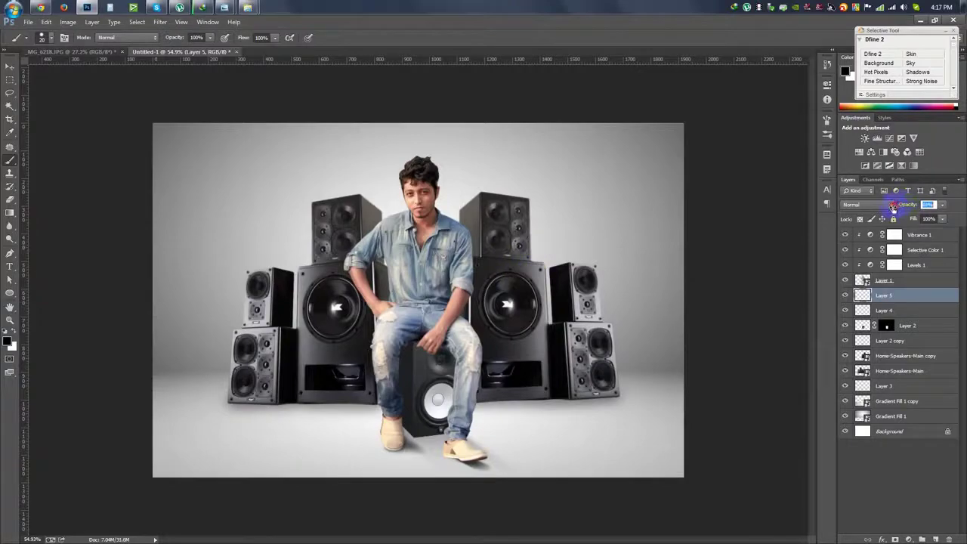
click(11, 68)
scroll(309, 227, up, 1)
scroll(320, 201, up, 2)
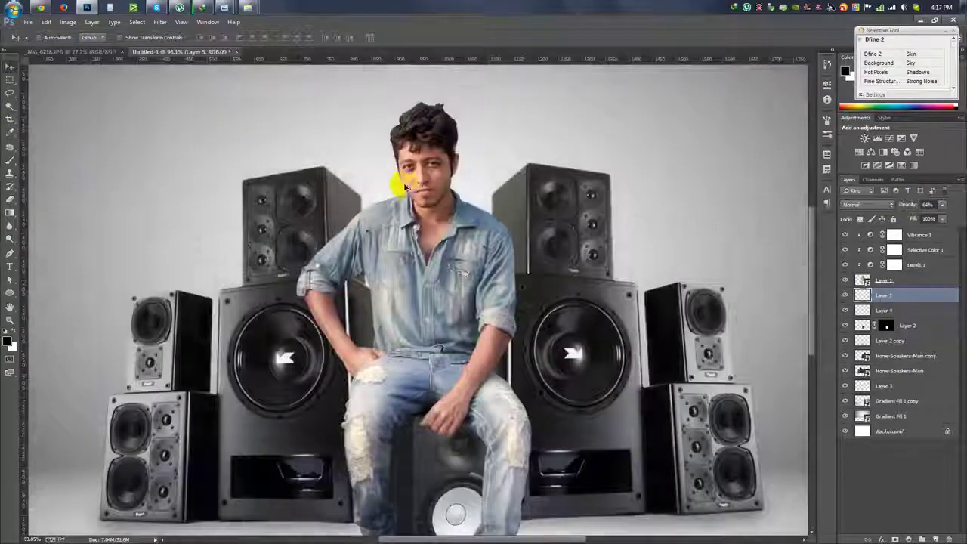
Step: Make Layer 1 active and choose the Smudge tool at 50% strength
scroll(399, 183, up, 2)
scroll(465, 198, up, 2)
right_click(912, 285)
click(831, 281)
click(9, 225)
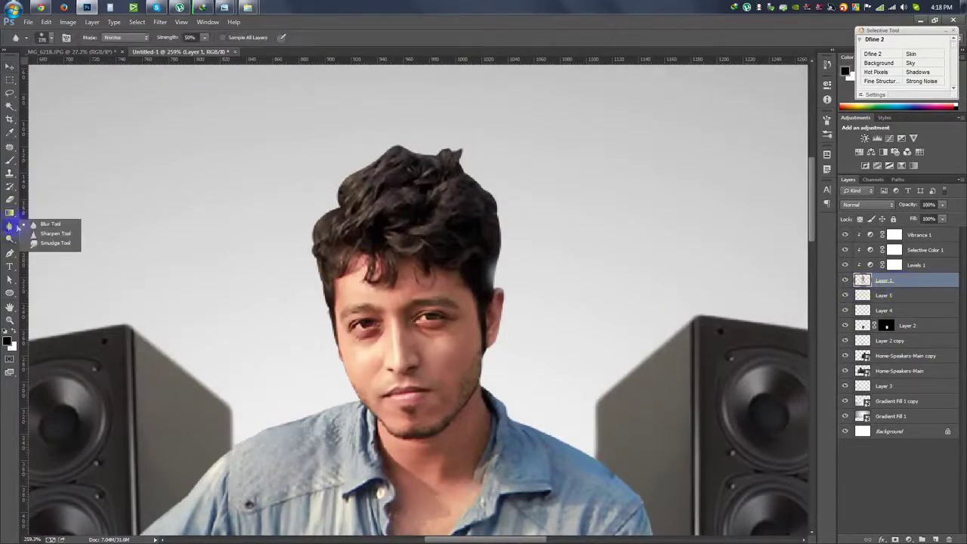
click(38, 243)
right_click(442, 224)
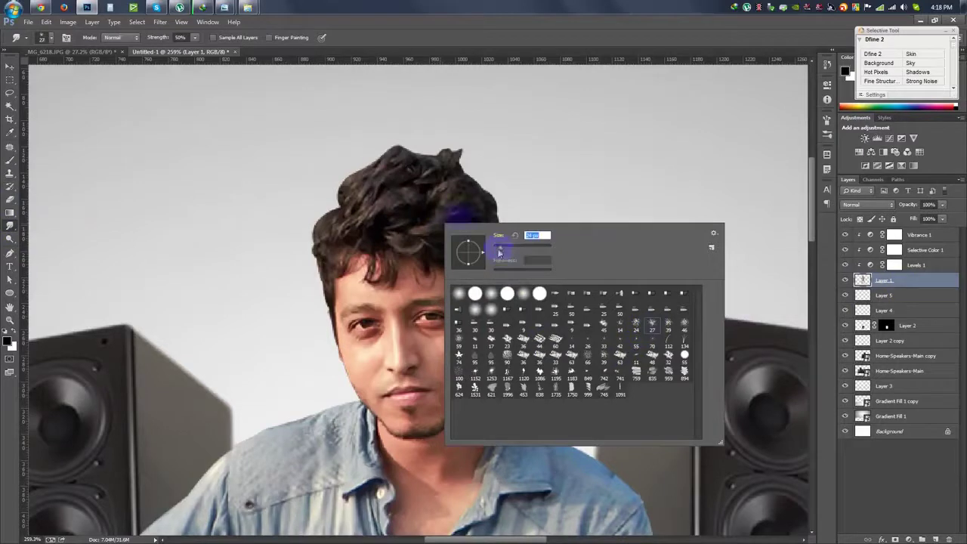
Step: Smudge the top, right and left hair upward and outward into wispy spikes
drag(403, 205, 389, 144)
drag(475, 162, 505, 155)
drag(457, 207, 522, 158)
drag(472, 181, 521, 159)
mouse_move(351, 196)
mouse_down()
mouse_move(399, 177)
mouse_move(434, 133)
mouse_up()
drag(395, 158, 453, 127)
mouse_move(406, 205)
mouse_down()
mouse_move(355, 166)
mouse_move(330, 179)
mouse_up()
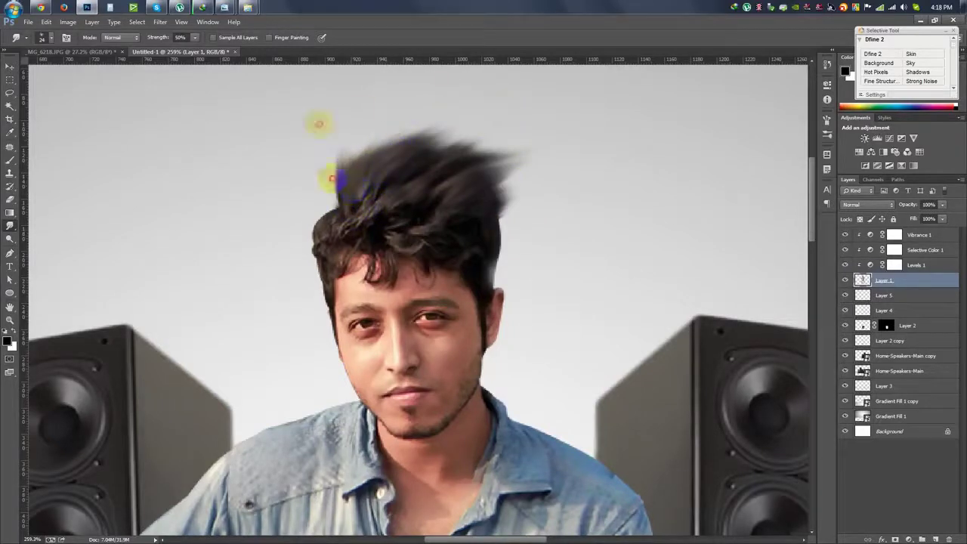
drag(431, 169, 377, 146)
drag(370, 189, 332, 147)
mouse_move(328, 226)
mouse_down()
mouse_move(347, 206)
mouse_move(302, 253)
mouse_move(317, 267)
mouse_move(299, 250)
mouse_move(302, 294)
mouse_up()
Step: Smear the side hair outward, blend the hairline into the forehead, and sweep the top hair up-right
mouse_move(325, 256)
mouse_down()
mouse_move(371, 220)
mouse_move(334, 259)
mouse_move(329, 244)
mouse_up()
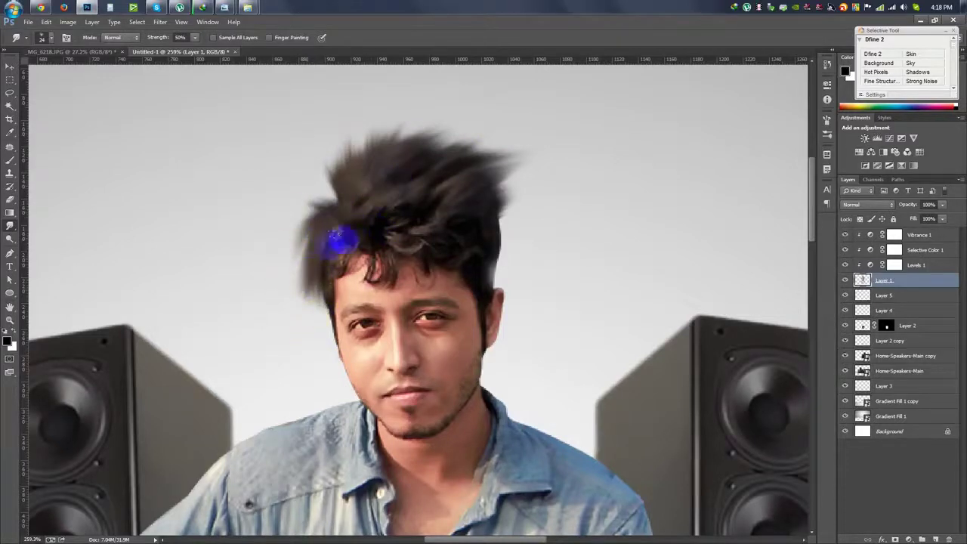
mouse_move(305, 291)
mouse_down()
mouse_move(370, 249)
mouse_move(438, 250)
mouse_move(363, 226)
mouse_up()
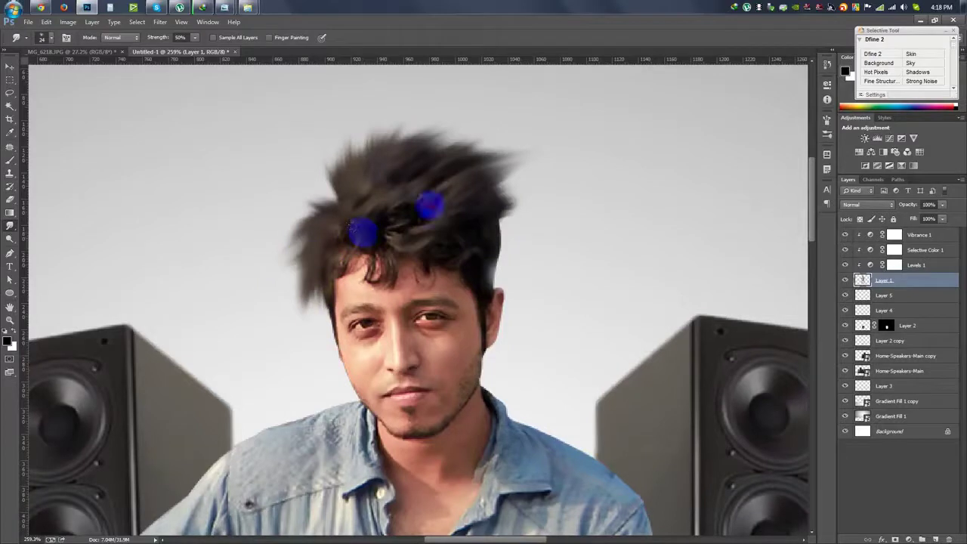
mouse_move(498, 219)
mouse_down()
mouse_move(518, 224)
mouse_move(483, 246)
mouse_move(529, 289)
mouse_move(483, 276)
mouse_move(483, 201)
mouse_move(513, 216)
mouse_move(477, 242)
mouse_move(393, 209)
mouse_move(520, 309)
mouse_up()
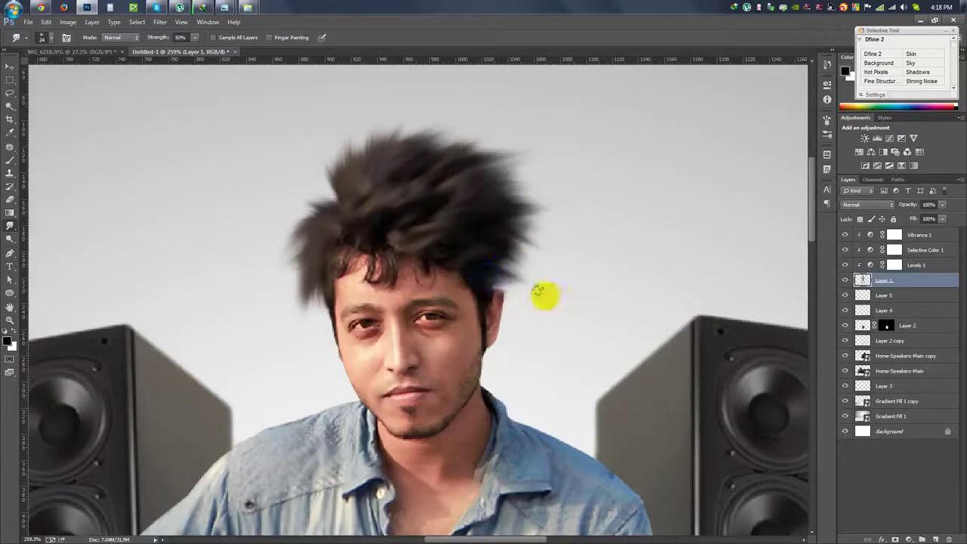
drag(375, 248, 378, 278)
mouse_move(457, 283)
mouse_down()
mouse_move(374, 252)
mouse_move(362, 258)
mouse_up()
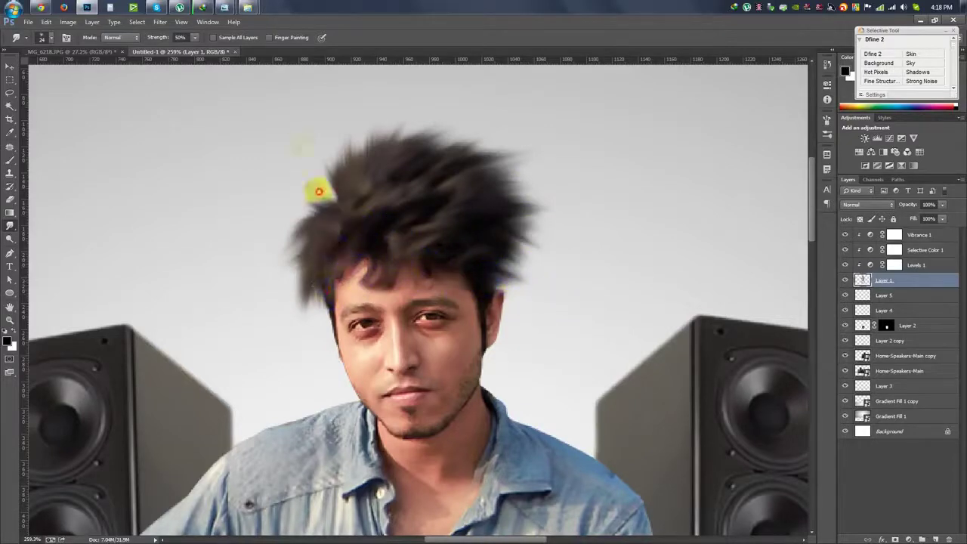
drag(319, 191, 397, 113)
drag(361, 182, 384, 126)
drag(349, 187, 447, 110)
drag(407, 136, 550, 190)
mouse_move(476, 199)
mouse_down()
mouse_move(557, 231)
mouse_move(505, 234)
mouse_up()
Step: Zoom in on the face and push hair down across the hairline and forehead
key(ctrl+0)
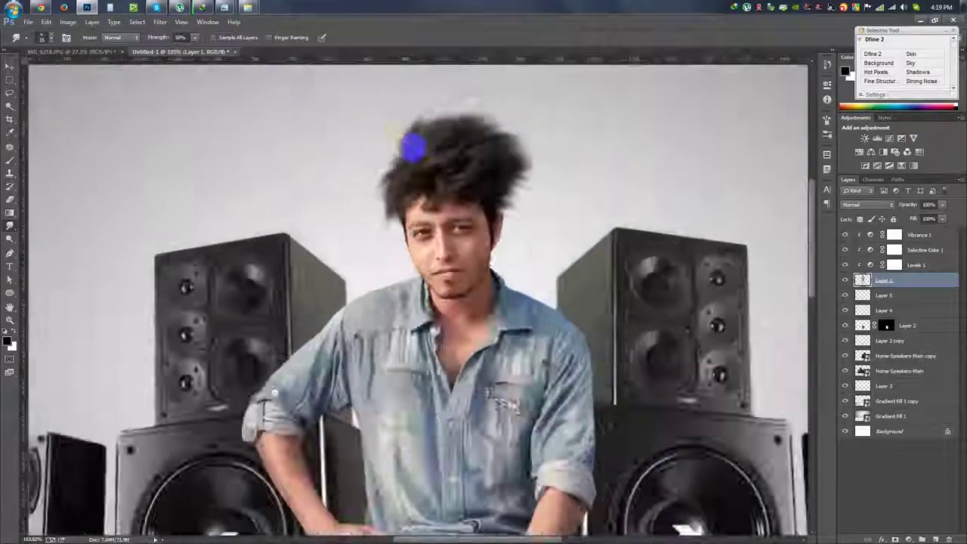
drag(431, 183, 366, 170)
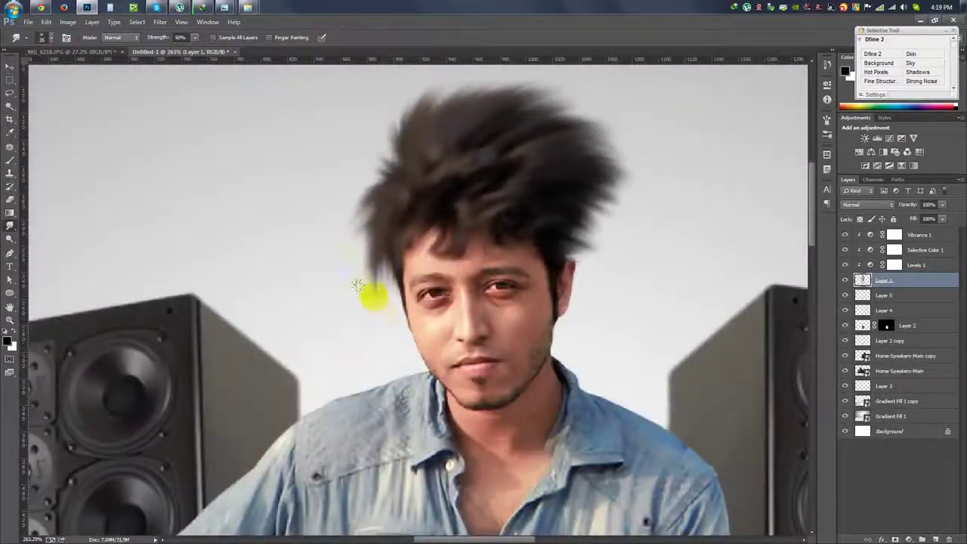
key(ctrl+0)
mouse_move(400, 219)
mouse_down()
mouse_move(376, 238)
mouse_move(385, 251)
mouse_move(202, 173)
mouse_up()
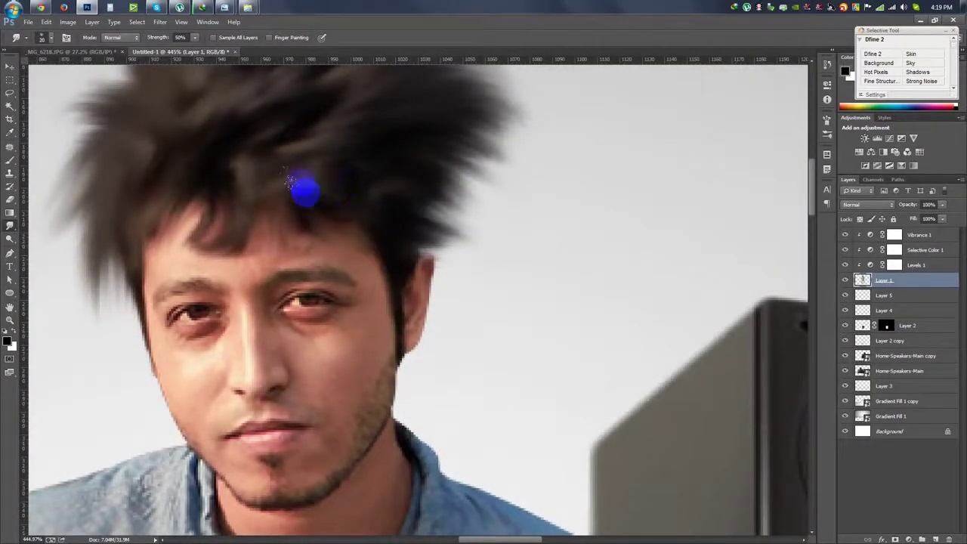
drag(203, 174, 356, 323)
scroll(351, 318, down, 3)
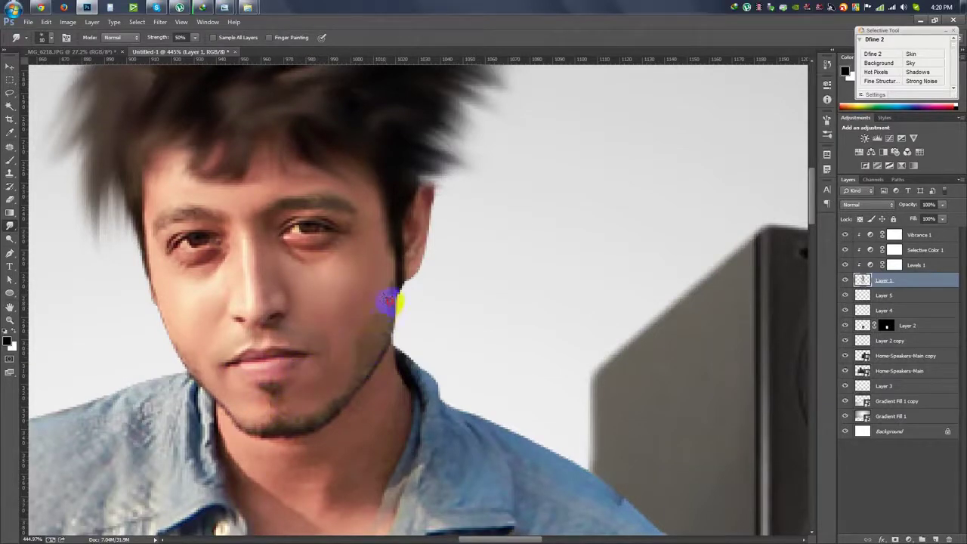
Step: Smudge the beard edge, jawline and neck smooth, then pan down to the forearm and hand
drag(359, 368, 304, 426)
scroll(386, 356, down, 3)
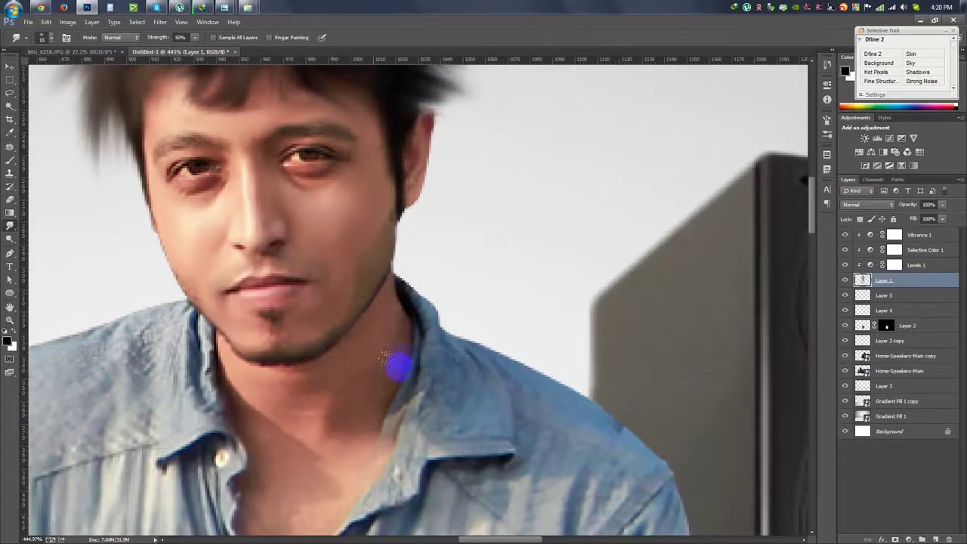
mouse_move(368, 302)
mouse_down()
mouse_move(293, 380)
mouse_move(336, 389)
mouse_up()
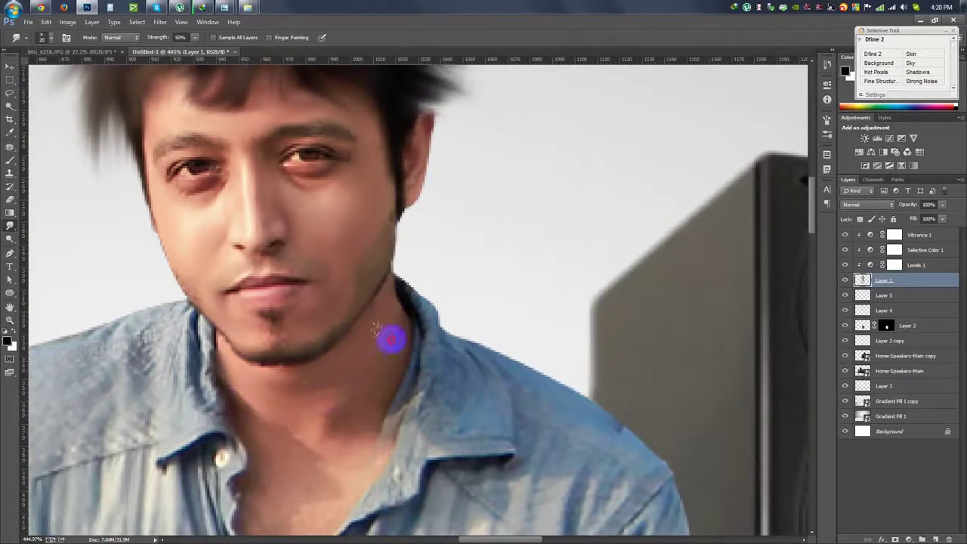
drag(376, 328, 395, 348)
scroll(332, 404, down, 3)
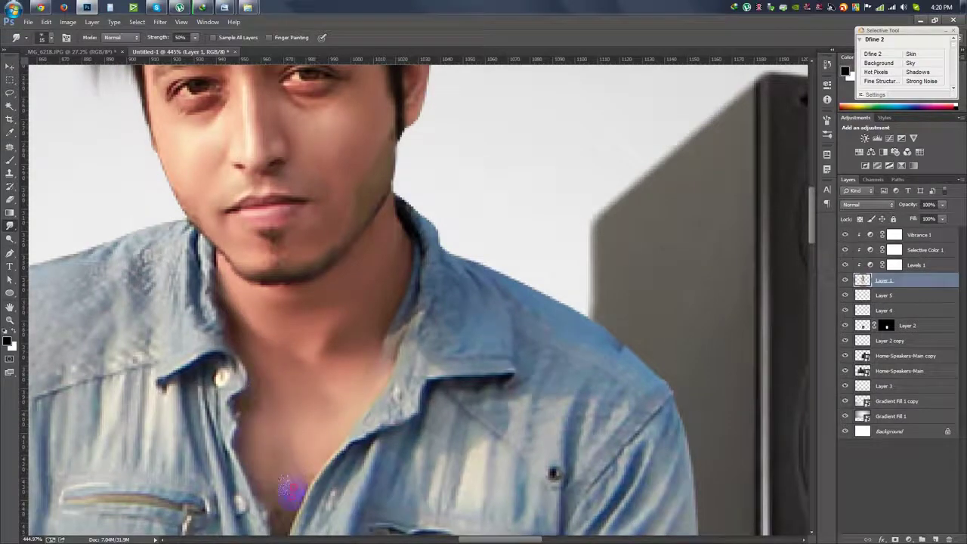
scroll(292, 487, down, 3)
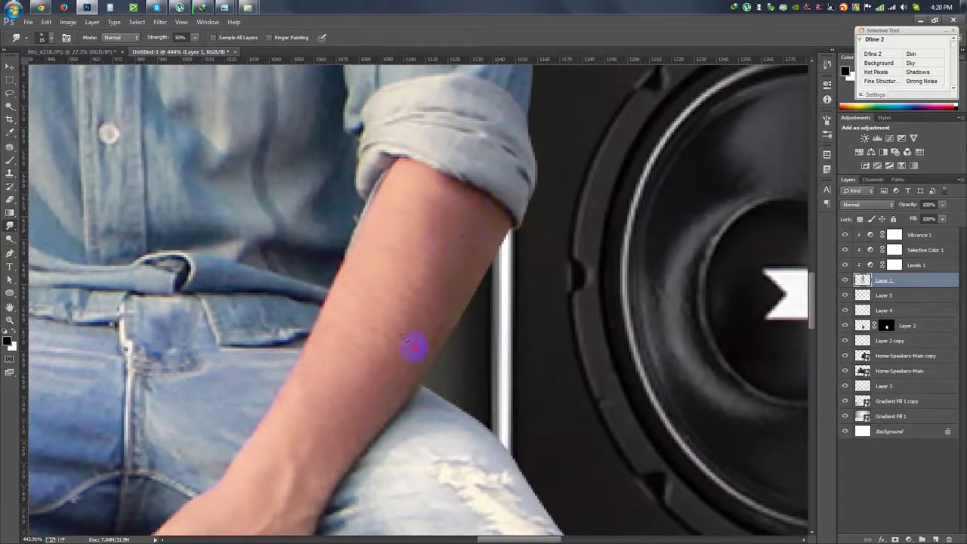
drag(340, 332, 453, 227)
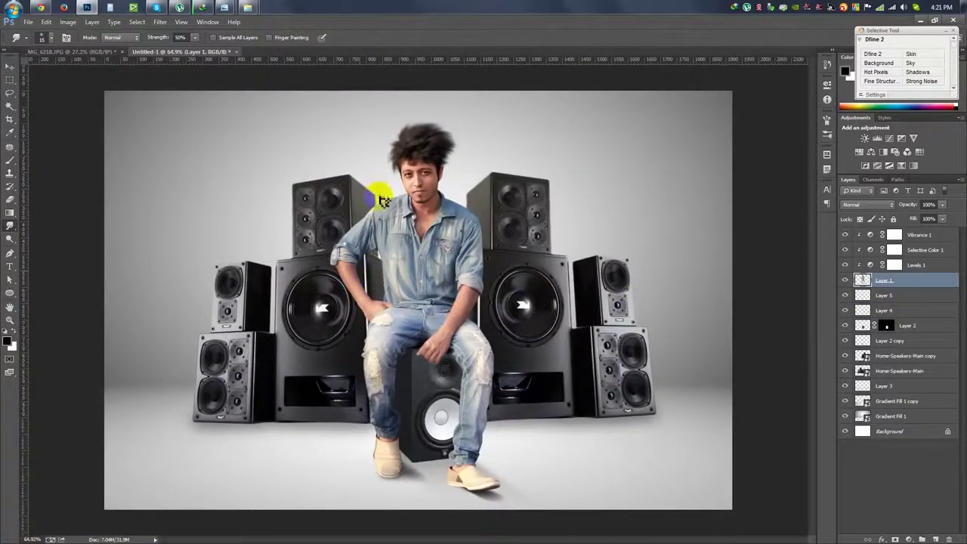
click(10, 66)
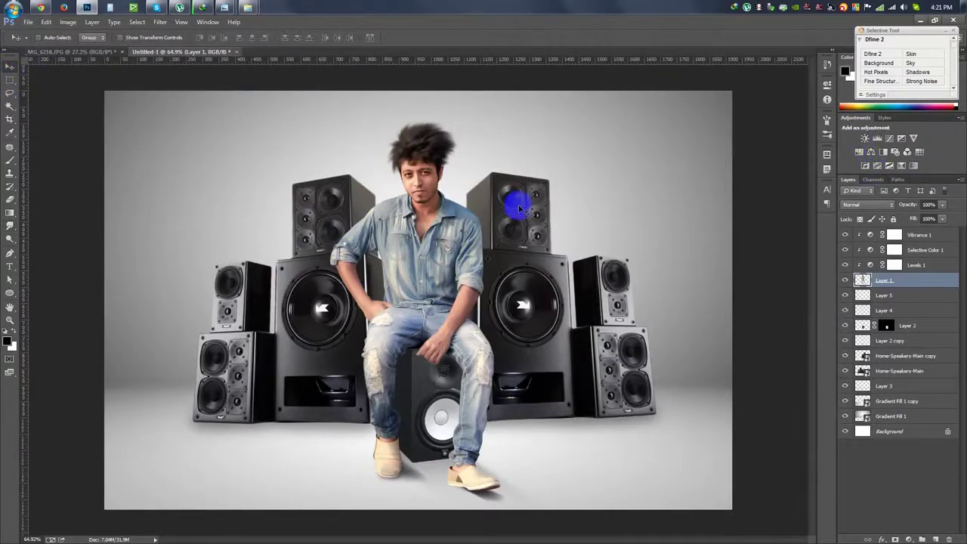
Step: Place the Diwali2010-RSI_19_1 fireworks JPEG on the canvas and move its layer to the top
mouse_move(247, 7)
click(257, 68)
scroll(468, 186, down, 5)
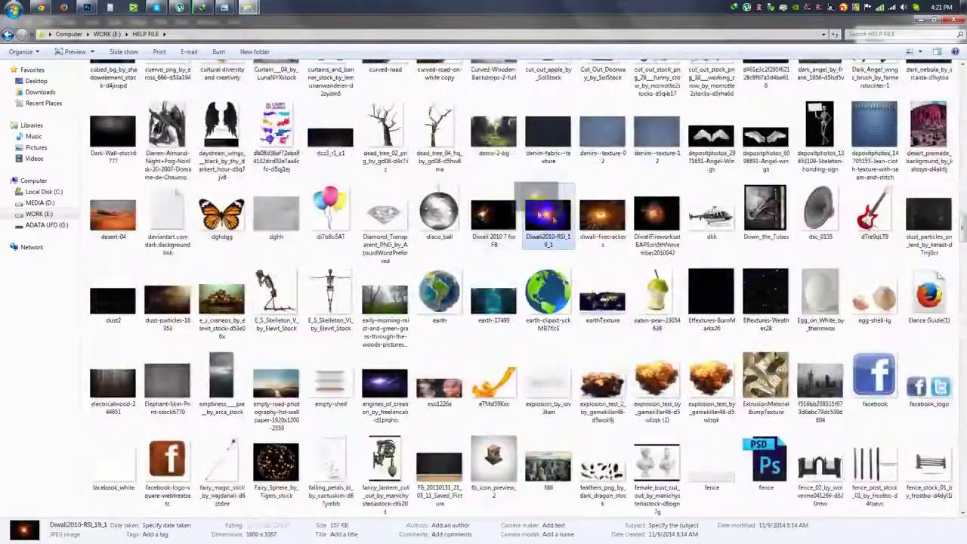
scroll(468, 186, up, 1)
click(85, 9)
drag(85, 9, 323, 173)
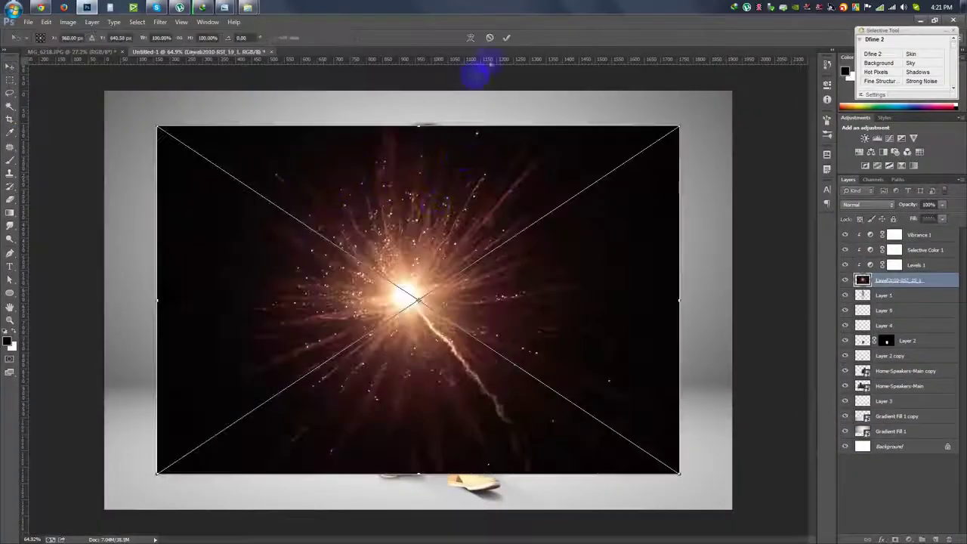
click(506, 40)
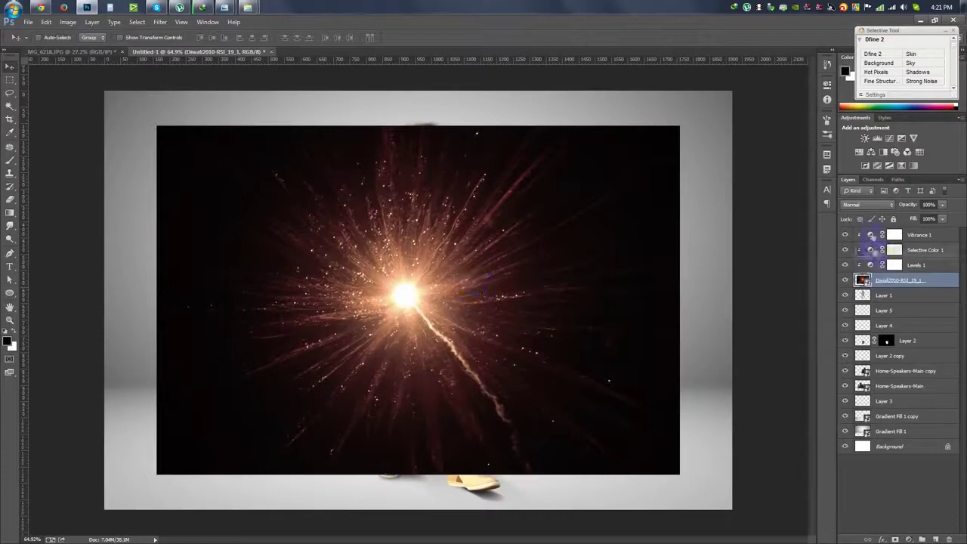
drag(874, 251, 877, 230)
alt+click(894, 279)
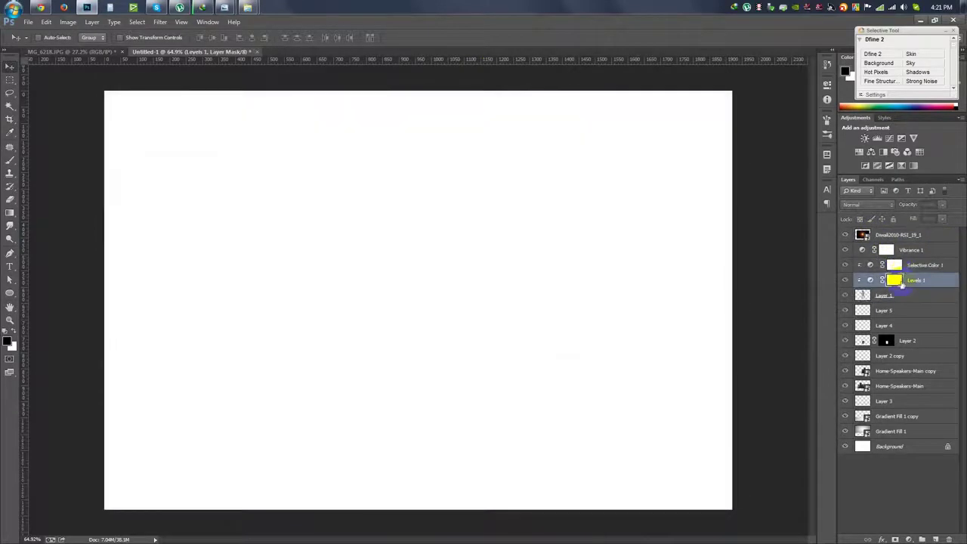
Step: Restore the normal view and nudge the fireworks image upward
alt+click(899, 281)
click(844, 234)
click(844, 235)
click(898, 234)
drag(539, 254, 537, 221)
Step: Group Vibrance 1 through Layer 4 into Group 1
right_click(910, 235)
key(Escape)
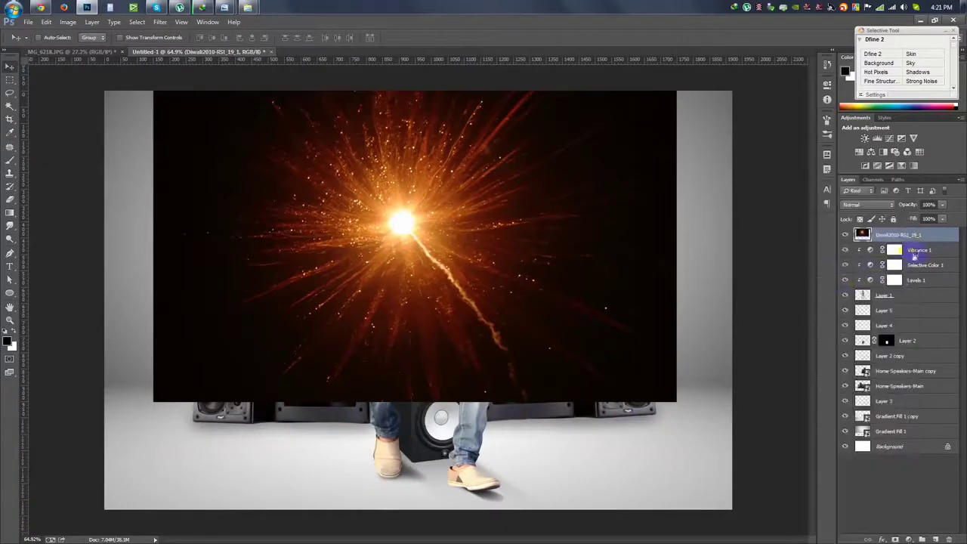
click(918, 250)
shift+click(903, 325)
key(ctrl+g)
Step: Group Layer 2 and its copy as Group 2, and the speakers with Layer 3 as Group 3
click(906, 264)
shift+click(910, 280)
key(ctrl+g)
click(906, 274)
shift+click(898, 302)
key(ctrl+g)
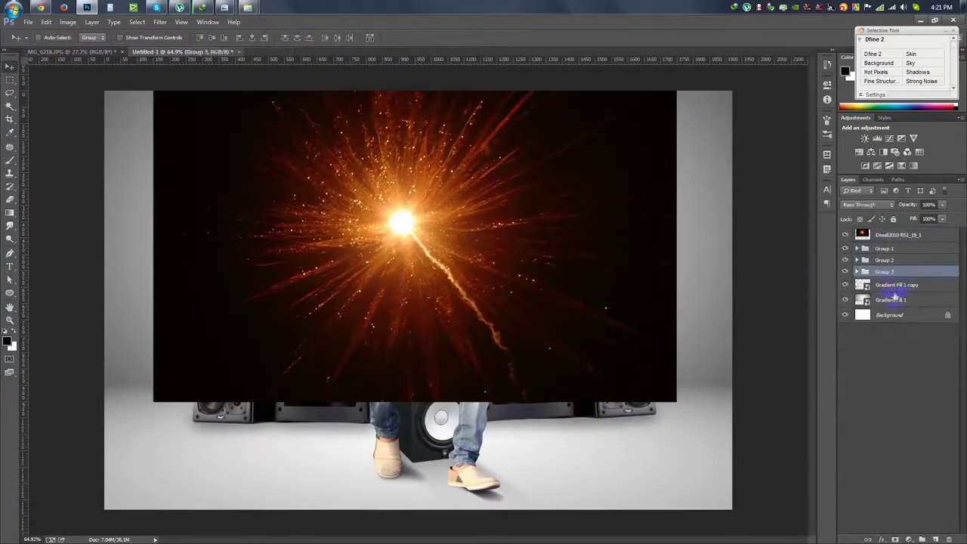
Step: Group the gradient fills and Background layer into a group named Background
click(918, 284)
shift+click(891, 314)
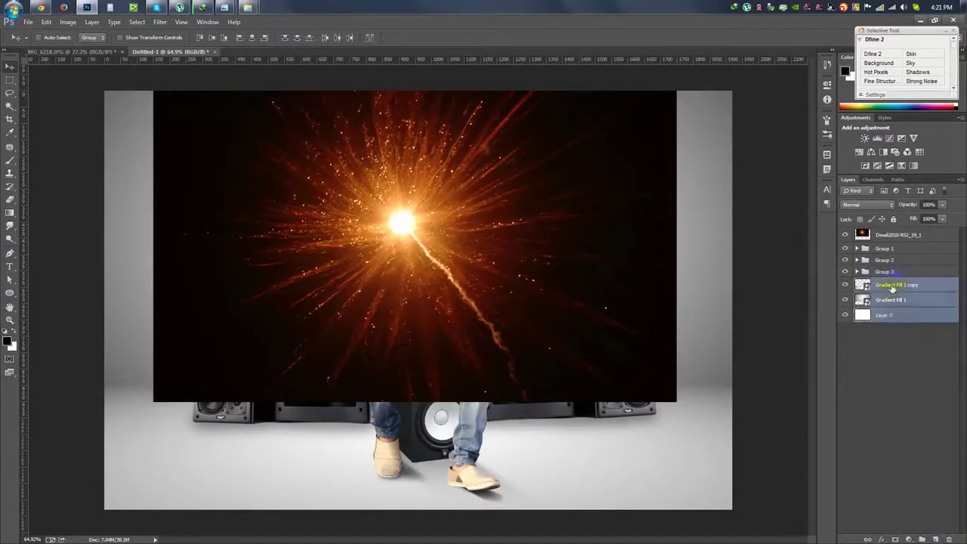
key(ctrl+g)
text(Background)
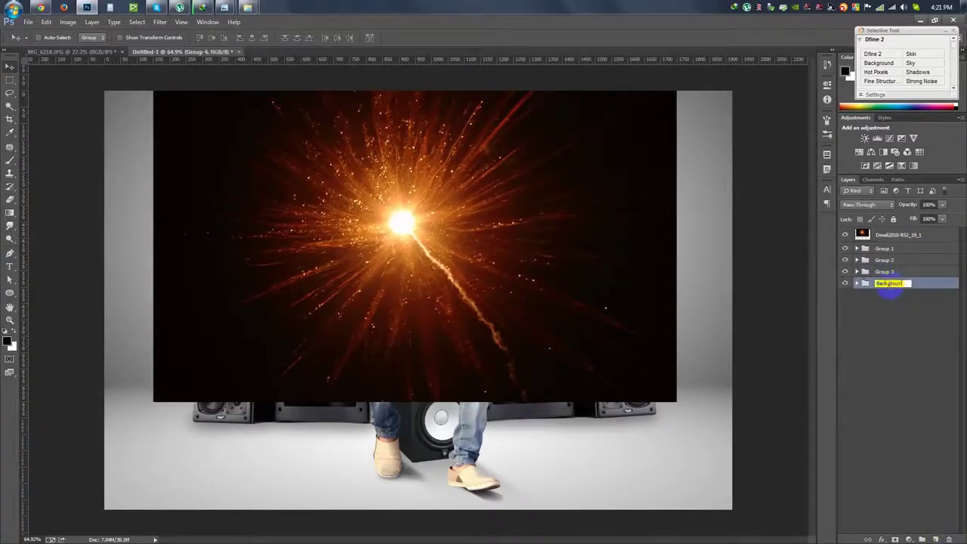
key(Return)
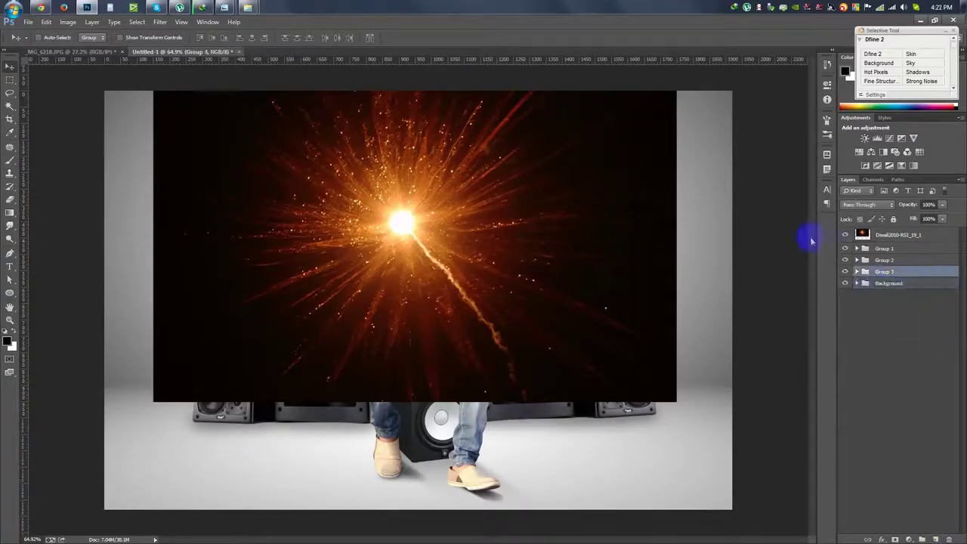
Step: Set the fireworks layer's blend mode to Screen
click(880, 234)
click(868, 204)
click(848, 295)
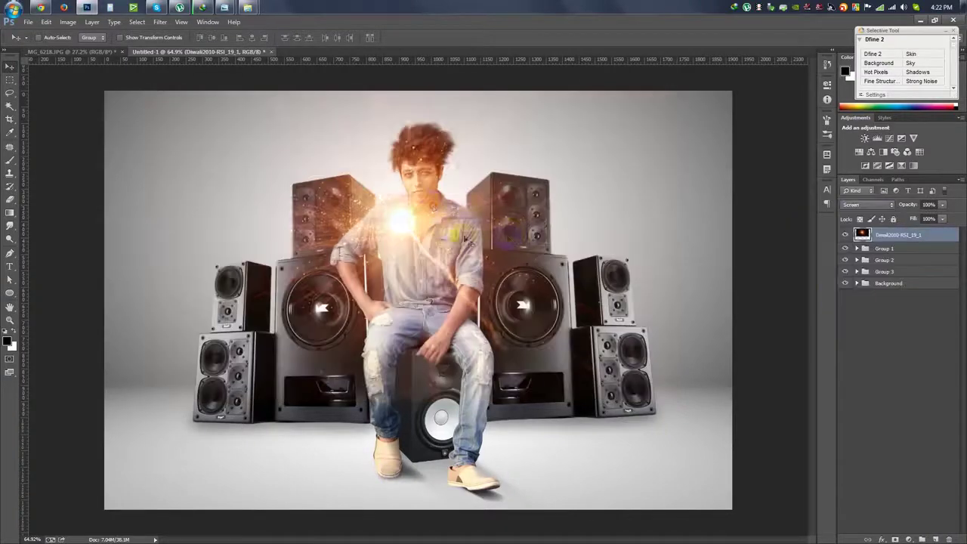
Step: Apply a Gaussian Blur with radius 36 to the fireworks layer
click(68, 24)
mouse_move(160, 22)
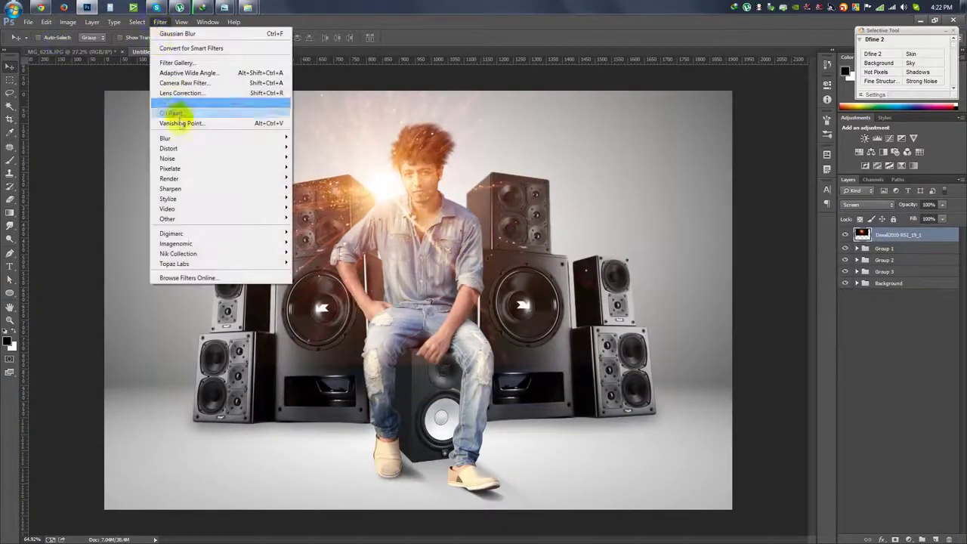
click(314, 219)
click(641, 297)
click(640, 266)
click(640, 265)
drag(659, 297, 661, 295)
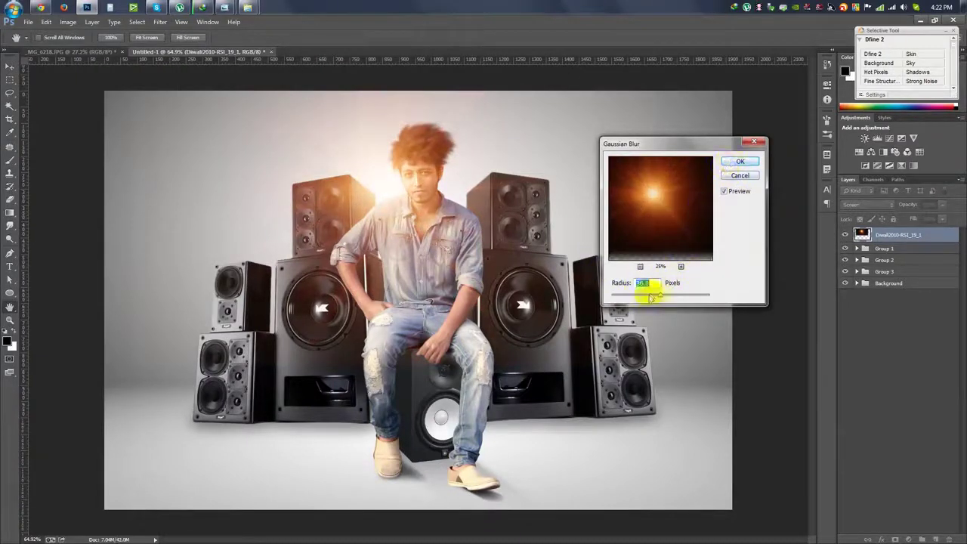
click(740, 162)
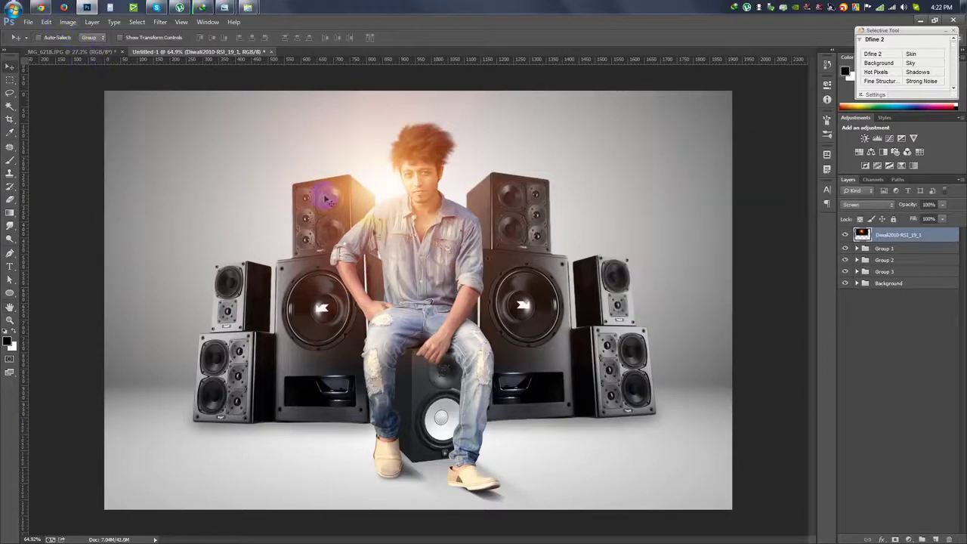
Step: Shift the glow onto the left speaker and apply Levels with black input raised and white input 202
drag(326, 198, 355, 198)
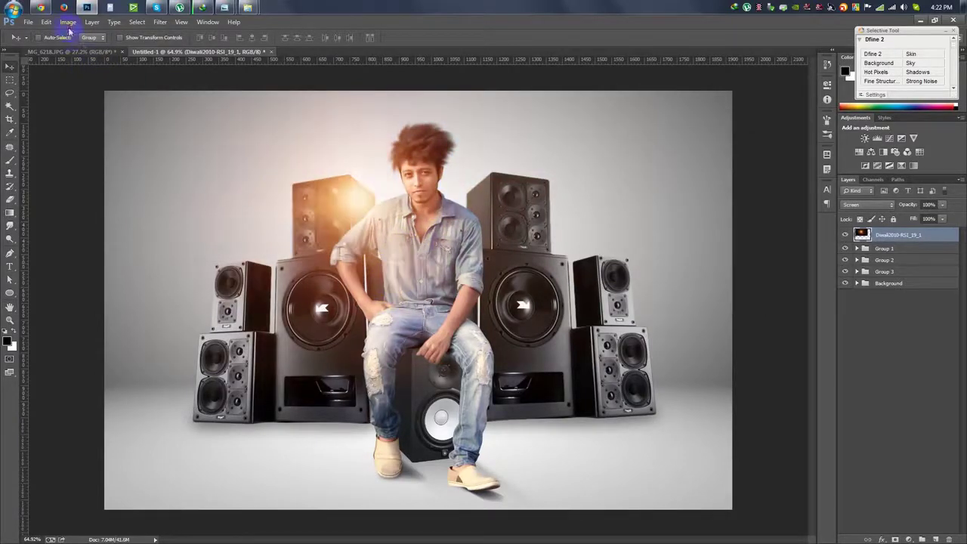
click(68, 22)
click(189, 54)
drag(517, 224, 536, 227)
mouse_move(643, 224)
mouse_down()
mouse_move(617, 227)
mouse_move(626, 222)
mouse_up()
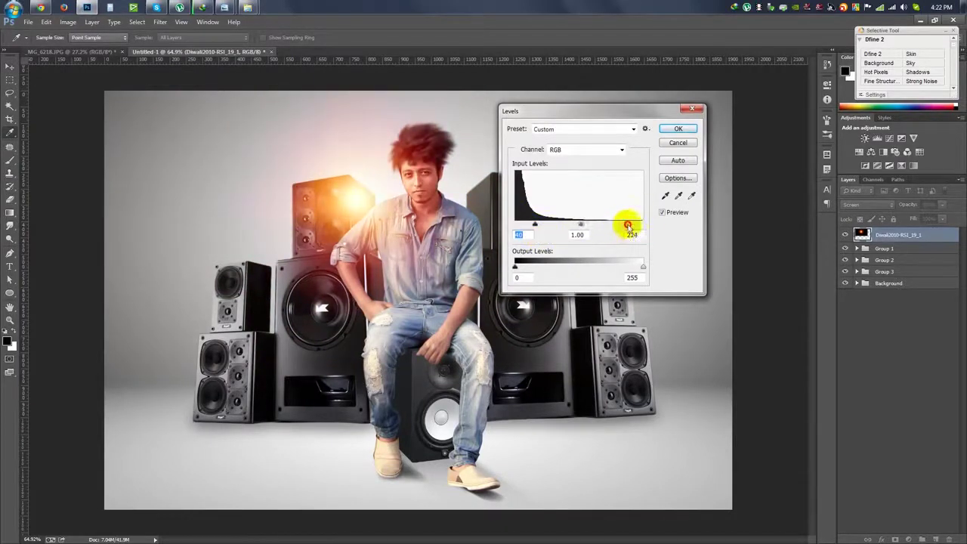
click(678, 128)
Step: Move the orange glow onto the man's body
key(v)
mouse_move(412, 198)
mouse_down()
mouse_move(456, 215)
mouse_move(536, 349)
mouse_up()
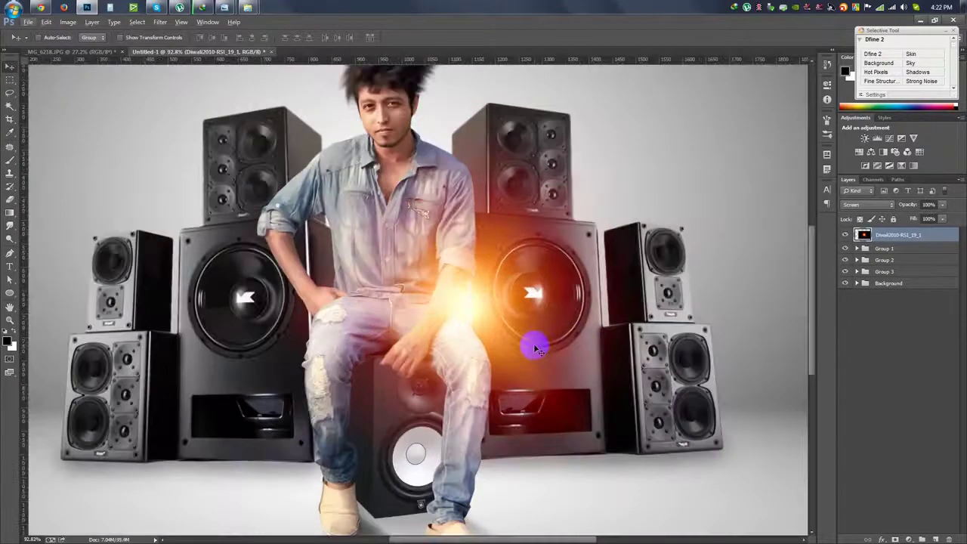
key(ctrl+t)
key(ctrl+minus)
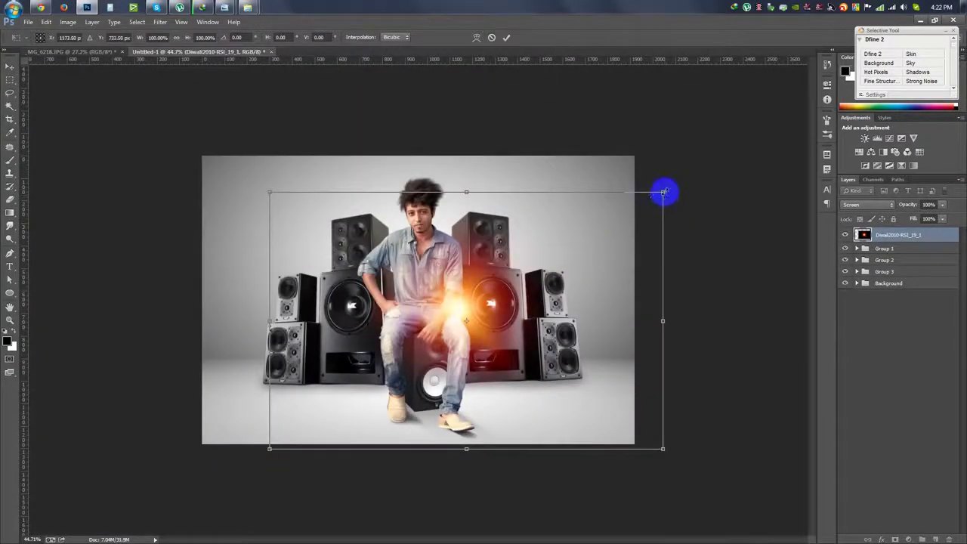
Step: Scale the flare to about 67 percent
drag(662, 193, 589, 267)
scroll(539, 324, up, 3)
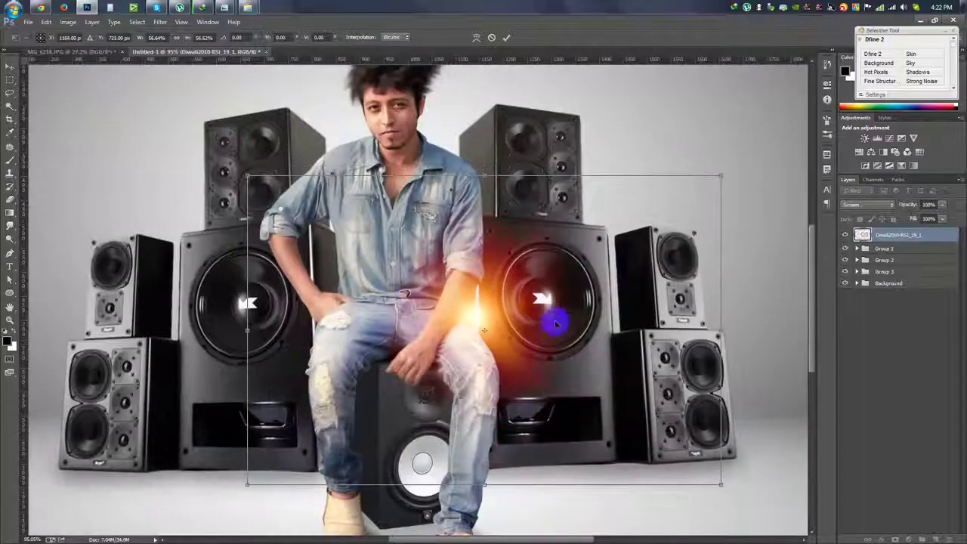
drag(722, 176, 762, 148)
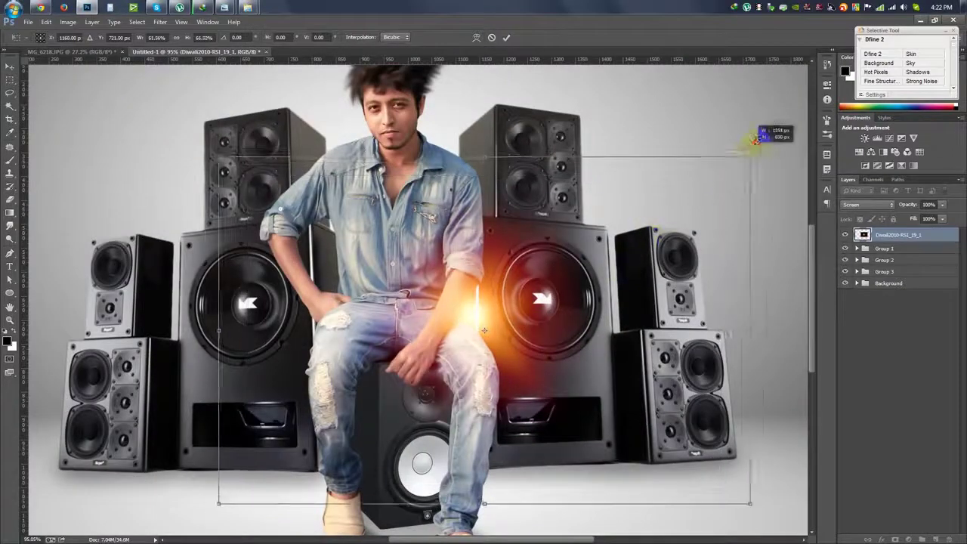
double_click(639, 276)
Step: Duplicate the flare, move the copy below the groups, and scale it up slightly
key(ctrl+j)
drag(884, 235, 885, 292)
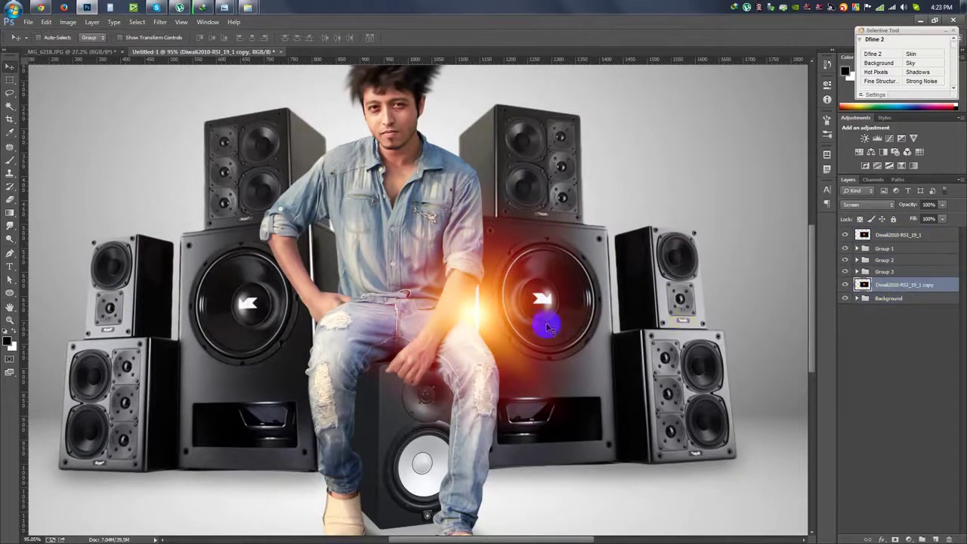
key(ctrl+t)
drag(766, 147, 704, 154)
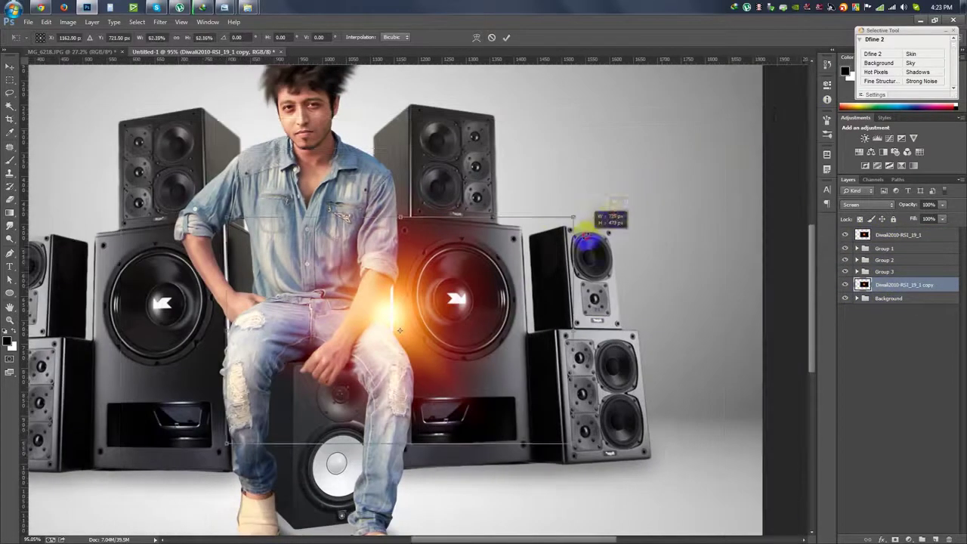
key(Return)
key(ctrl+0)
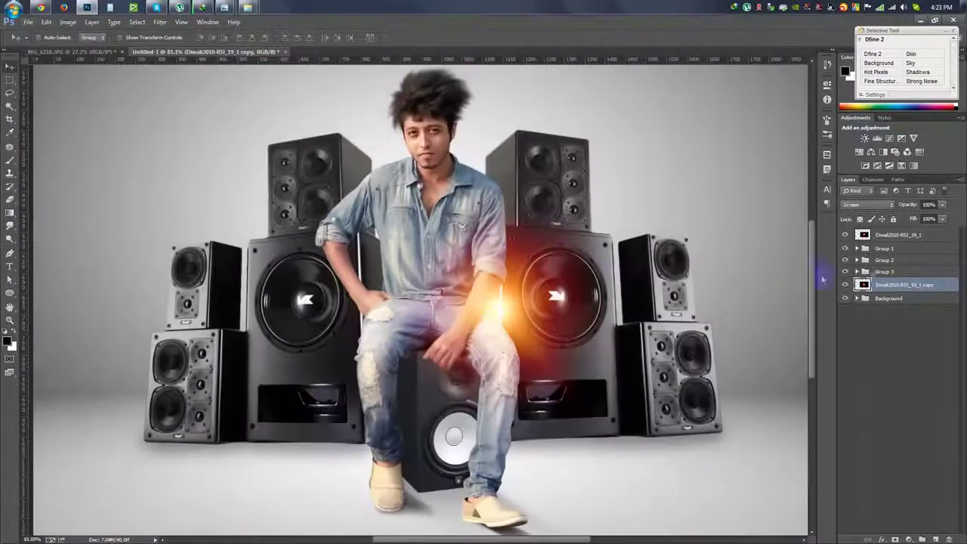
Step: Put the top flare on the man's shoulder and add a 124-percent copy further up-right
click(897, 234)
drag(650, 313, 531, 247)
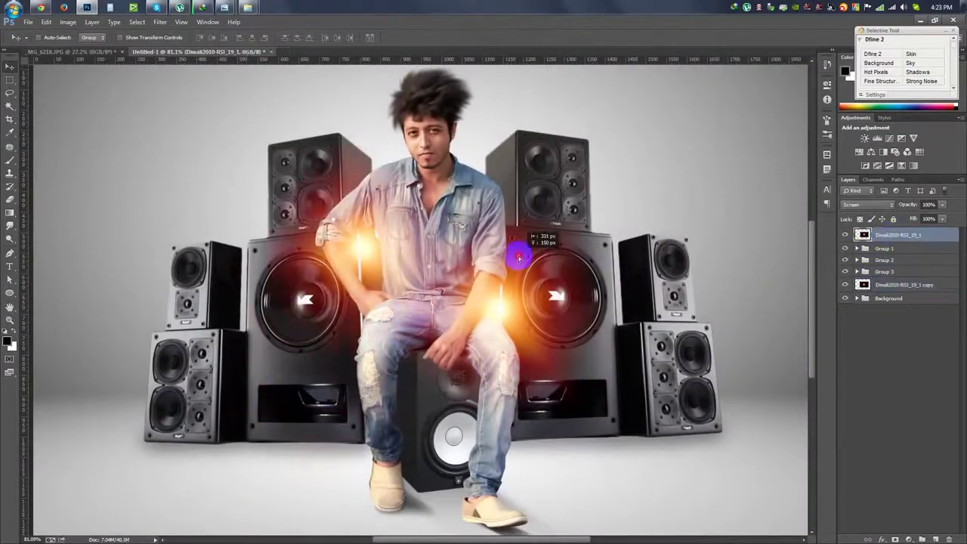
key(ctrl+j)
key(ctrl+t)
drag(627, 401, 684, 438)
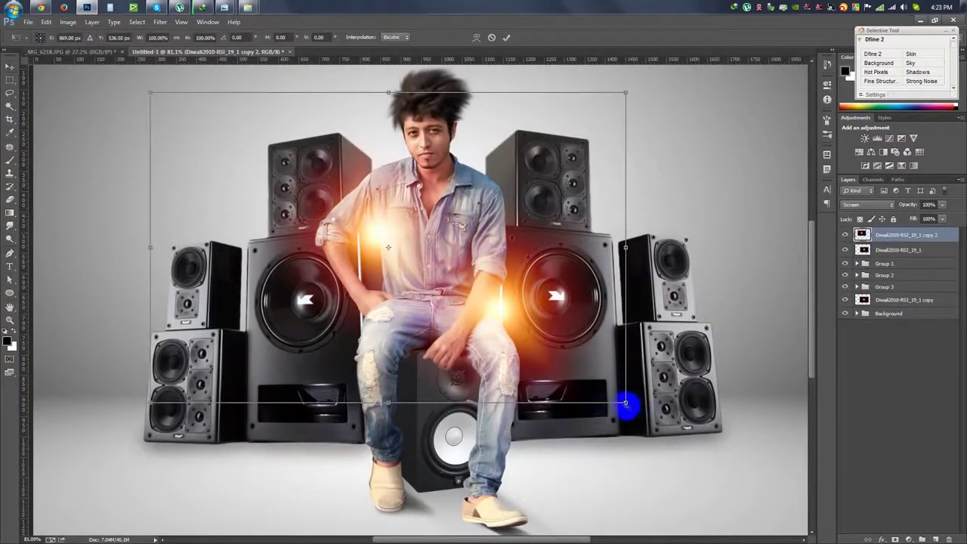
key(Return)
scroll(540, 320, up, 2)
mouse_move(539, 320)
mouse_down()
mouse_move(543, 247)
mouse_move(309, 310)
mouse_move(684, 475)
mouse_up()
Step: Add more flare copies, shrinking one to about 54 percent on the right big speaker
key(ctrl+j)
key(ctrl+j)
scroll(308, 311, up, 2)
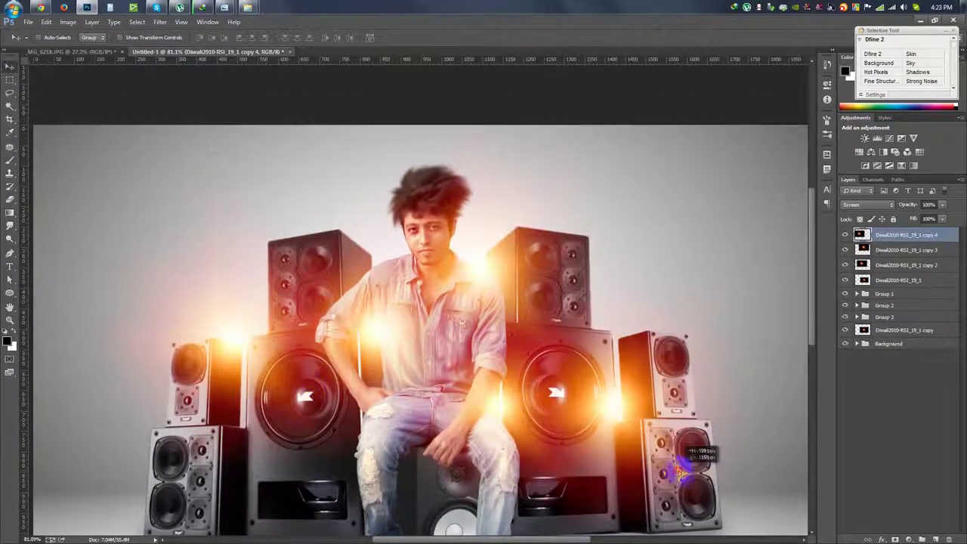
key(ctrl+j)
key(ctrl+t)
drag(347, 234, 458, 311)
mouse_move(586, 381)
mouse_down()
mouse_move(595, 390)
mouse_move(443, 235)
mouse_up()
key(Return)
scroll(595, 390, down, 2)
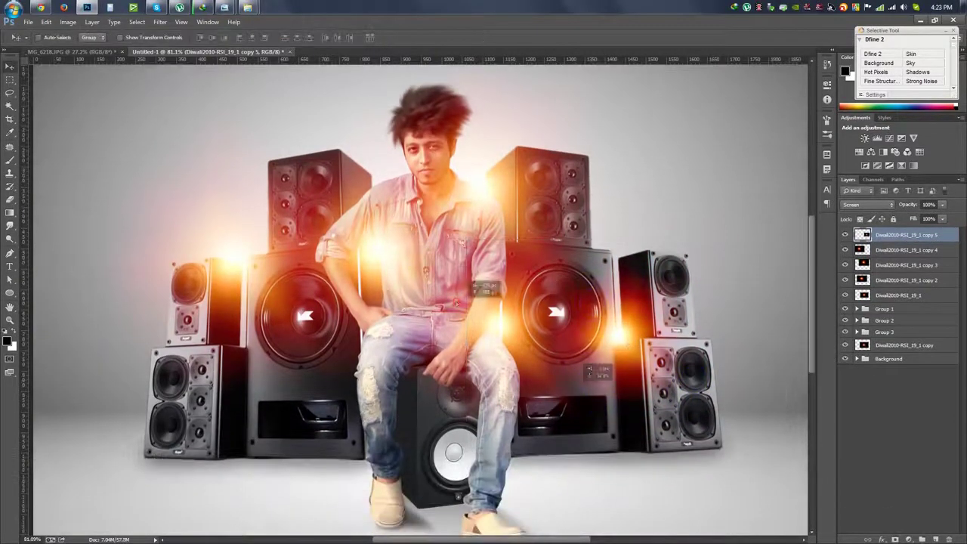
Step: Enlarge flare copy 6 and place a duplicate glow on the lower-left speaker
key(ctrl+j)
key(ctrl+t)
mouse_move(529, 155)
mouse_down()
mouse_move(587, 73)
mouse_move(624, 164)
mouse_up()
scroll(624, 164, down, 1)
key(Return)
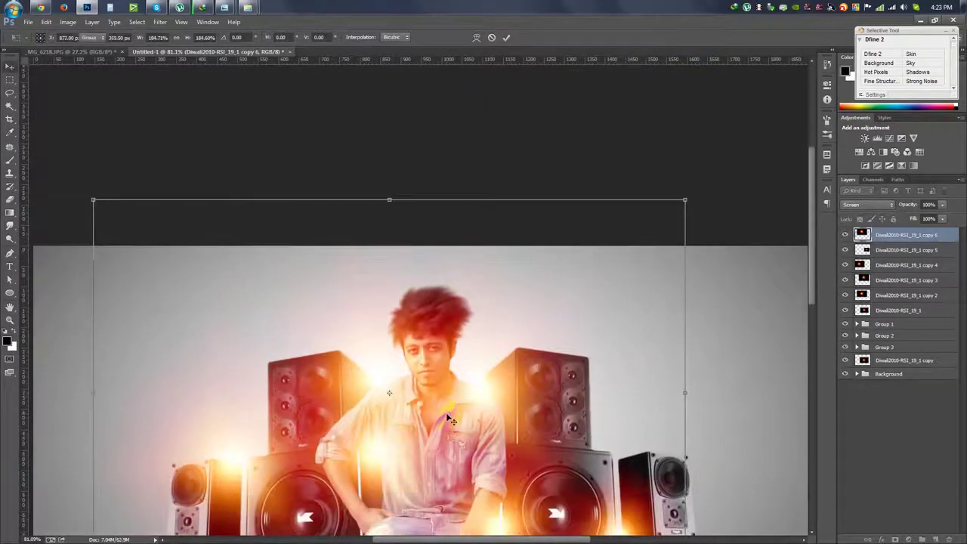
alt+scroll(445, 413, down, 2)
alt+scroll(445, 413, up, 1)
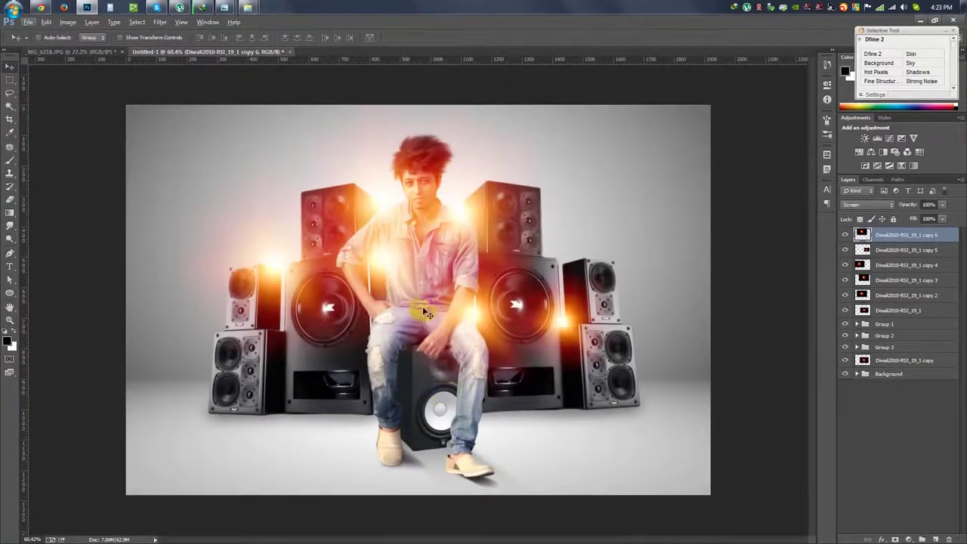
mouse_move(402, 374)
alt+mouse_down()
mouse_move(262, 490)
mouse_move(325, 371)
mouse_move(324, 383)
alt+mouse_up()
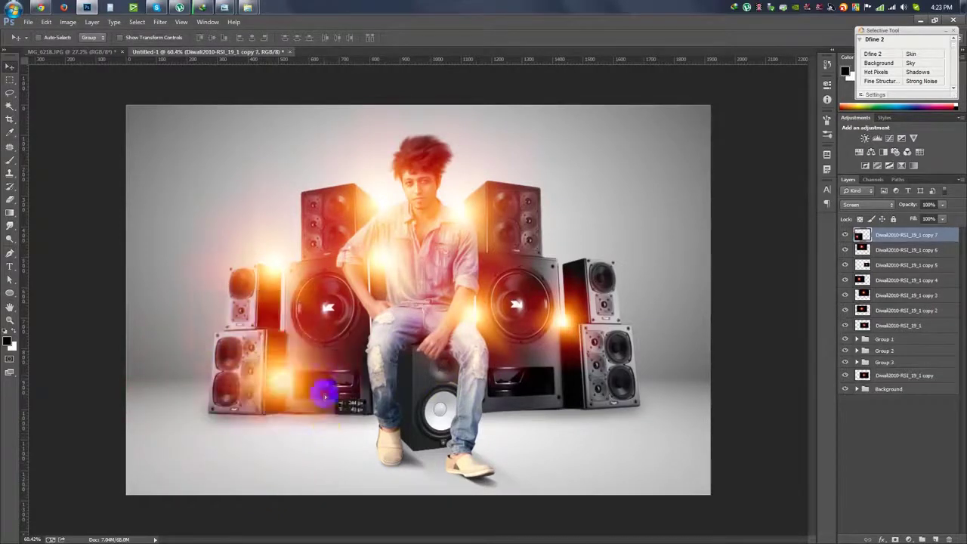
Step: Lower a flare in the layer stack and scale it into a large glow across the left wall
drag(862, 234, 875, 375)
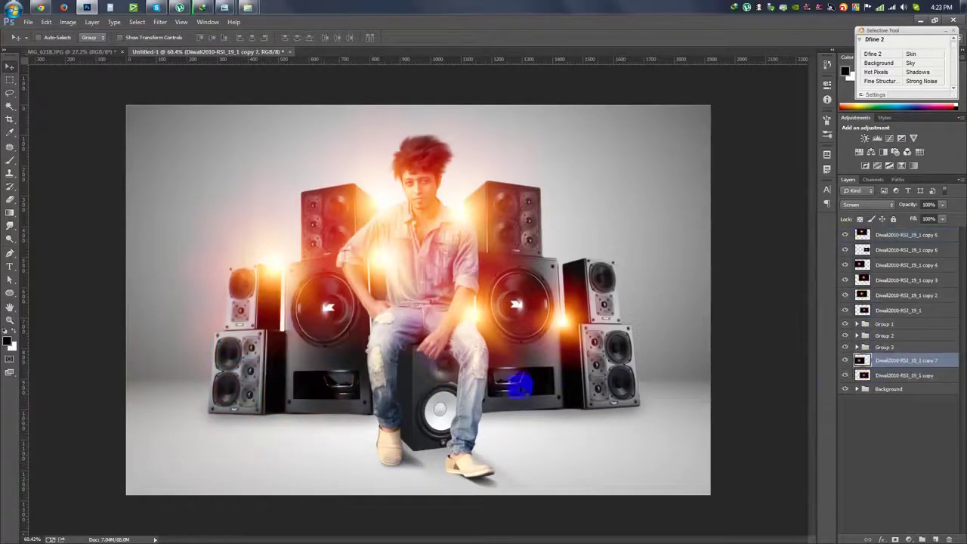
key(ctrl+t)
mouse_move(507, 194)
mouse_down()
mouse_move(907, 21)
mouse_move(734, 268)
mouse_up()
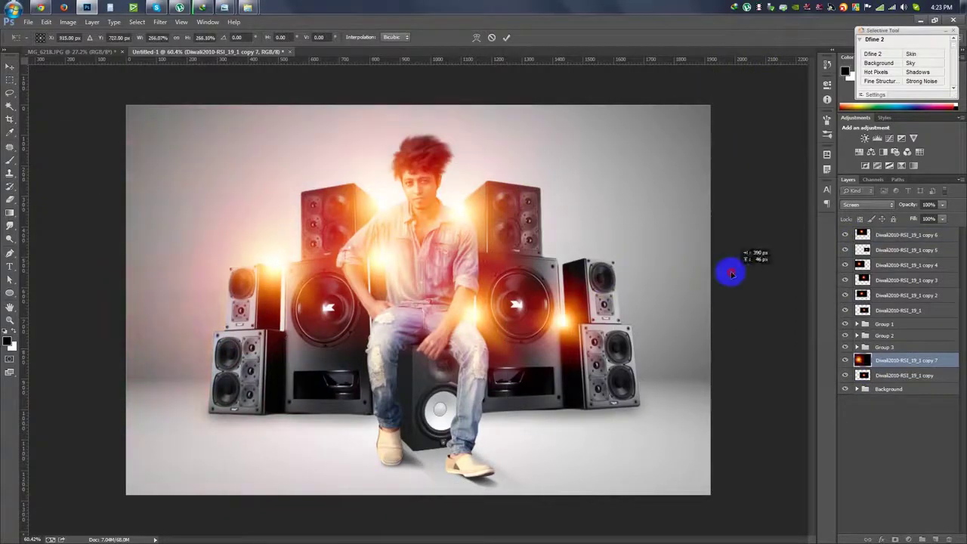
key(ctrl+minus)
mouse_move(472, 351)
mouse_down()
mouse_move(484, 358)
mouse_move(589, 345)
mouse_move(529, 360)
mouse_move(533, 264)
mouse_up()
key(Return)
key(ctrl+plus)
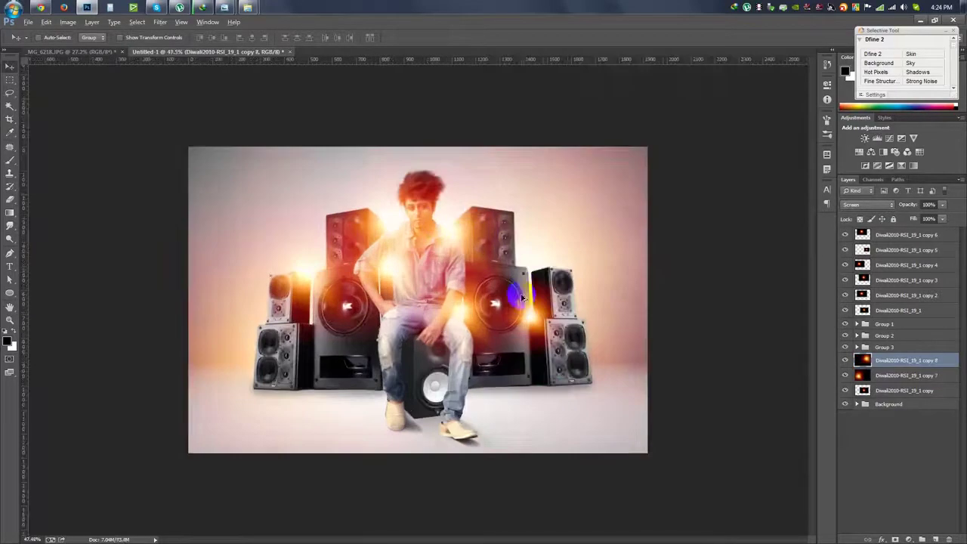
click(895, 404)
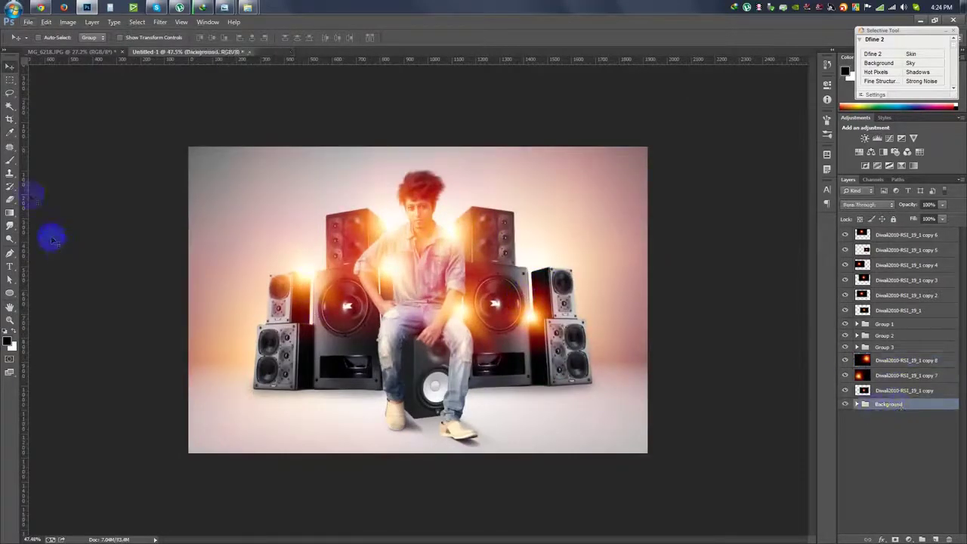
click(10, 118)
Step: Enlarge the canvas outward on every side with the Crop tool
mouse_move(647, 147)
mouse_down()
mouse_move(719, 121)
mouse_move(731, 130)
mouse_up()
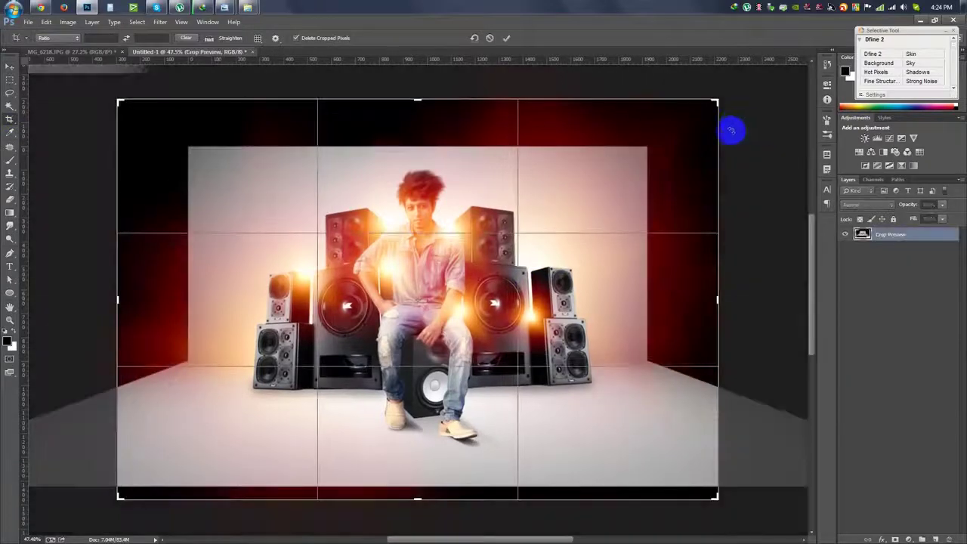
click(509, 38)
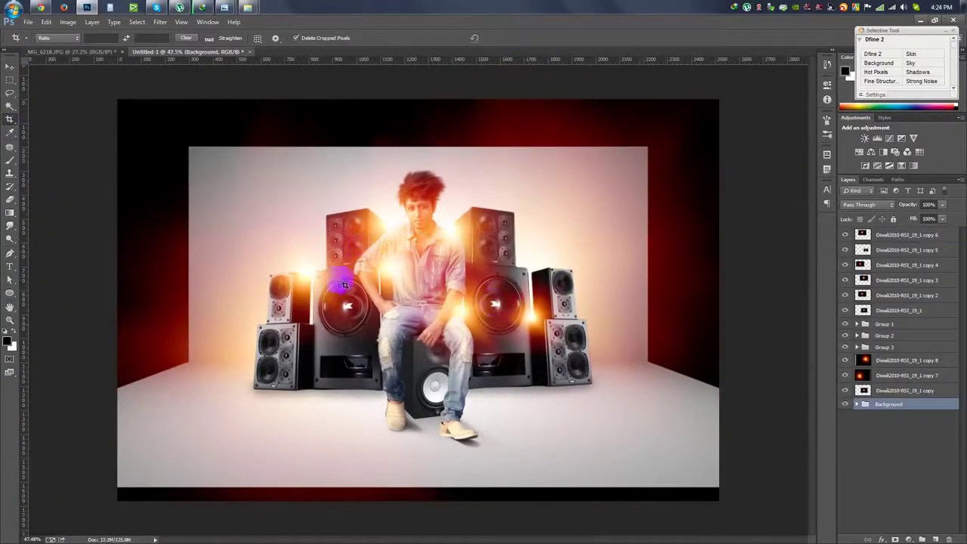
click(857, 404)
click(905, 417)
Step: Stretch the floor gradient in perspective to fill the new bottom and sides
key(ctrl+t)
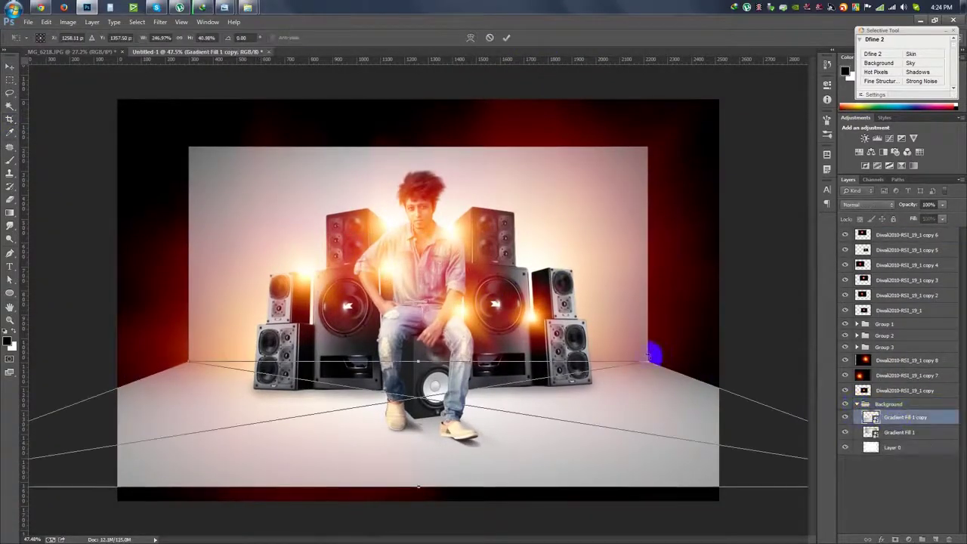
key(ctrl+0)
drag(428, 429, 428, 439)
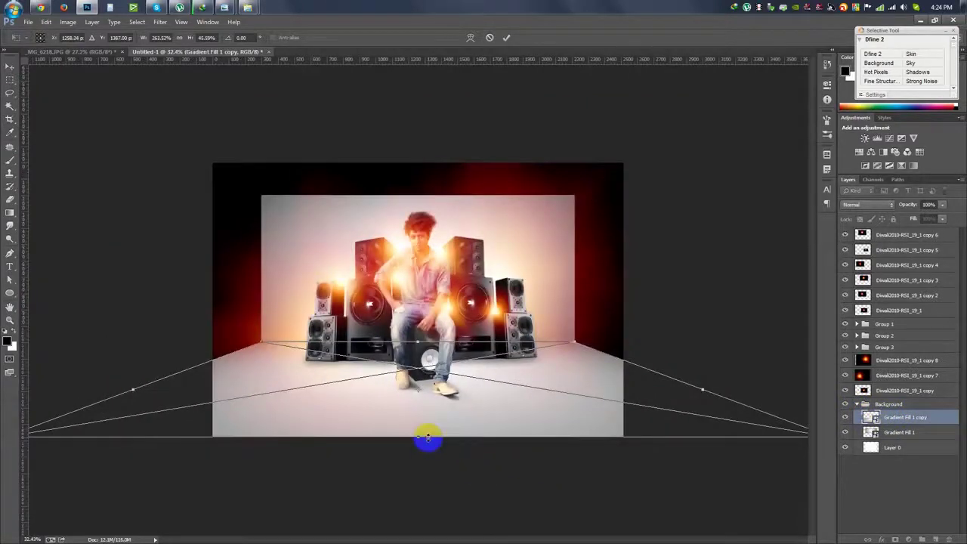
drag(580, 345, 626, 344)
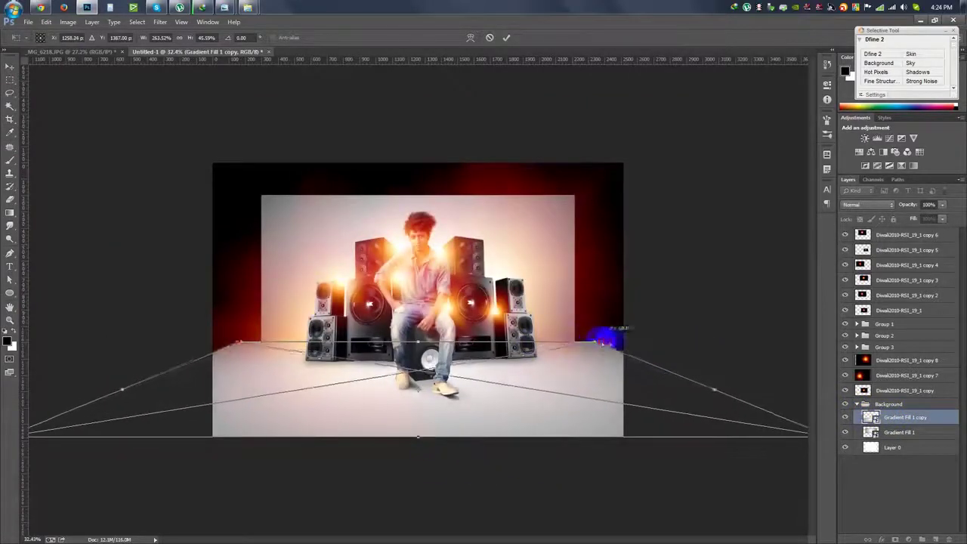
key(Return)
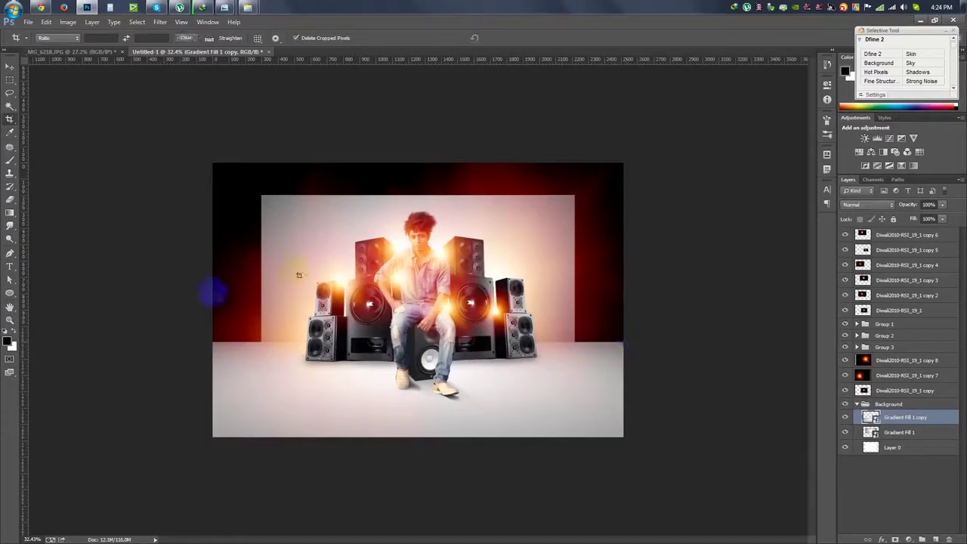
Step: Stretch the wall gradient outward to cover the top and the dark left strip
click(895, 431)
key(ctrl+t)
mouse_move(572, 194)
mouse_down()
mouse_move(626, 162)
mouse_move(595, 181)
mouse_up()
drag(261, 173, 234, 173)
drag(234, 254, 213, 261)
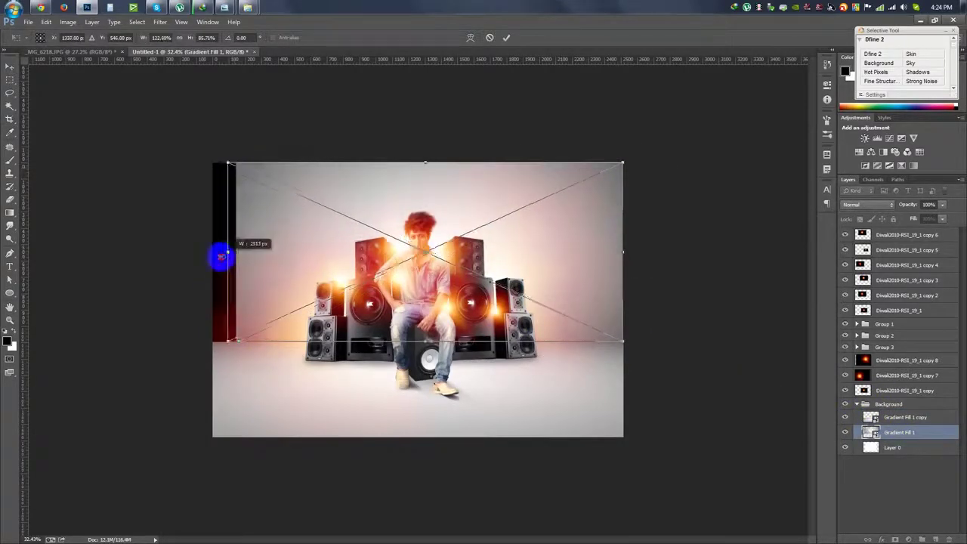
key(Return)
Step: Recheck the wall gradient transform at full view and collapse the Background group
key(ctrl+0)
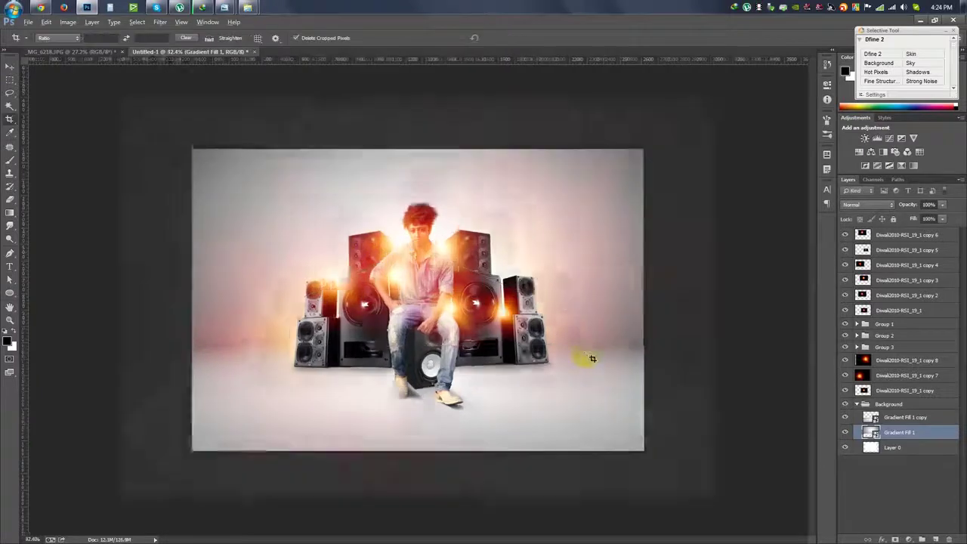
key(ctrl+t)
key(Return)
key(c)
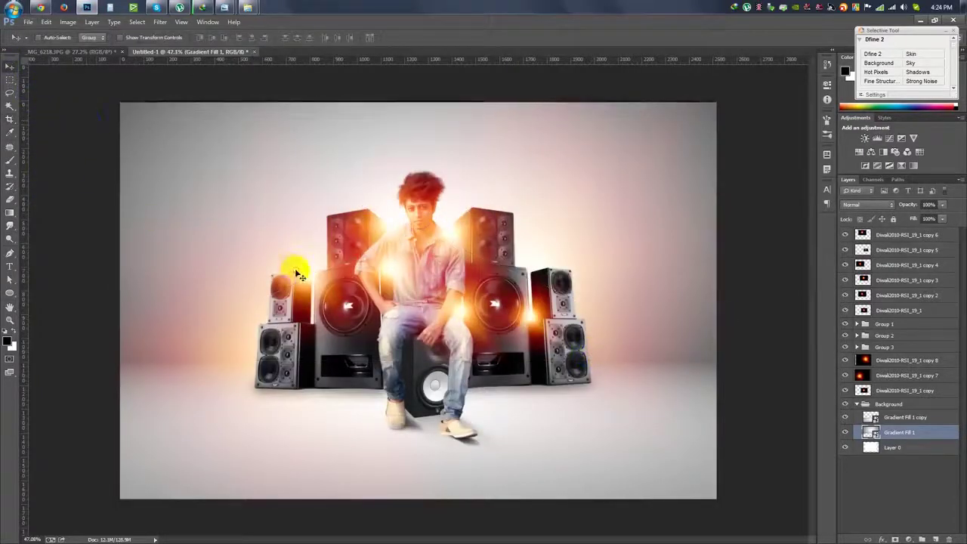
key(ctrl+t)
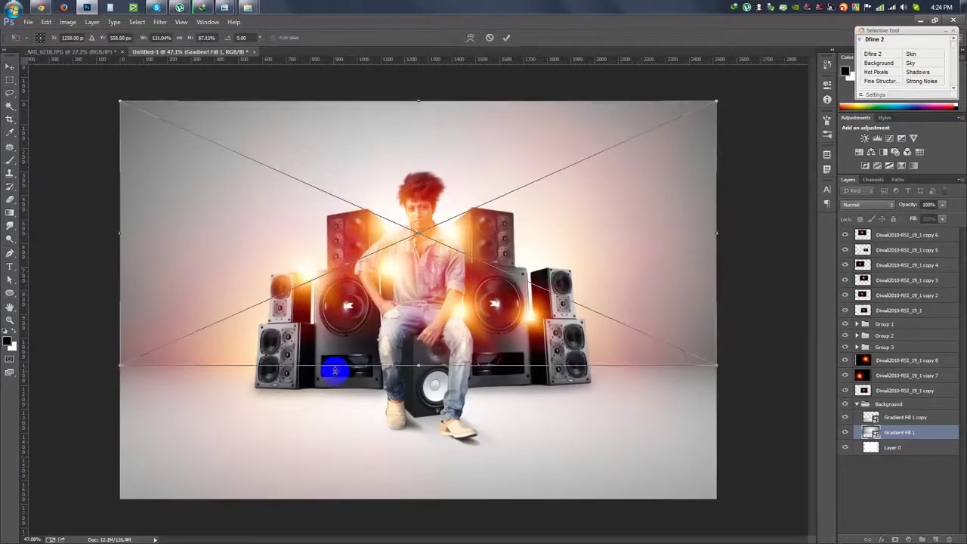
key(Return)
click(483, 319)
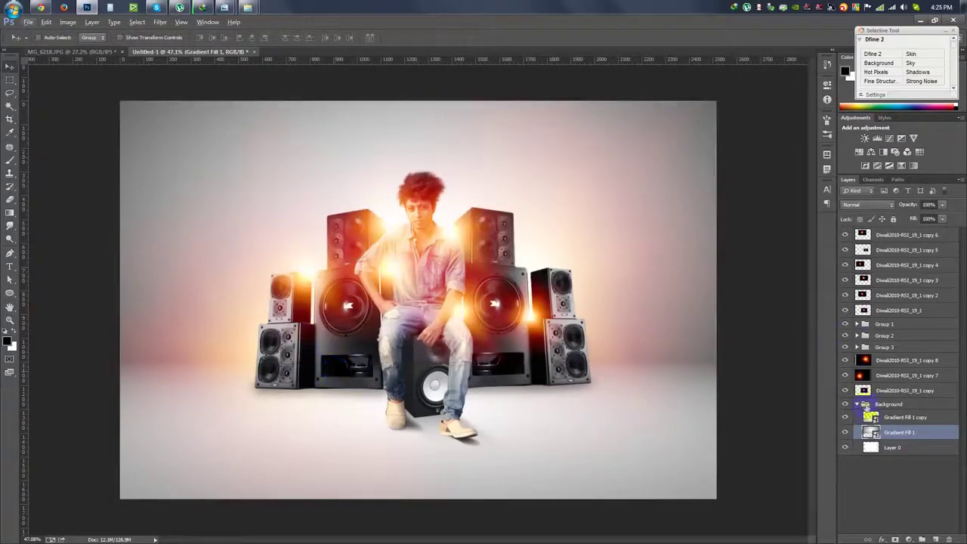
click(855, 405)
click(542, 406)
click(880, 238)
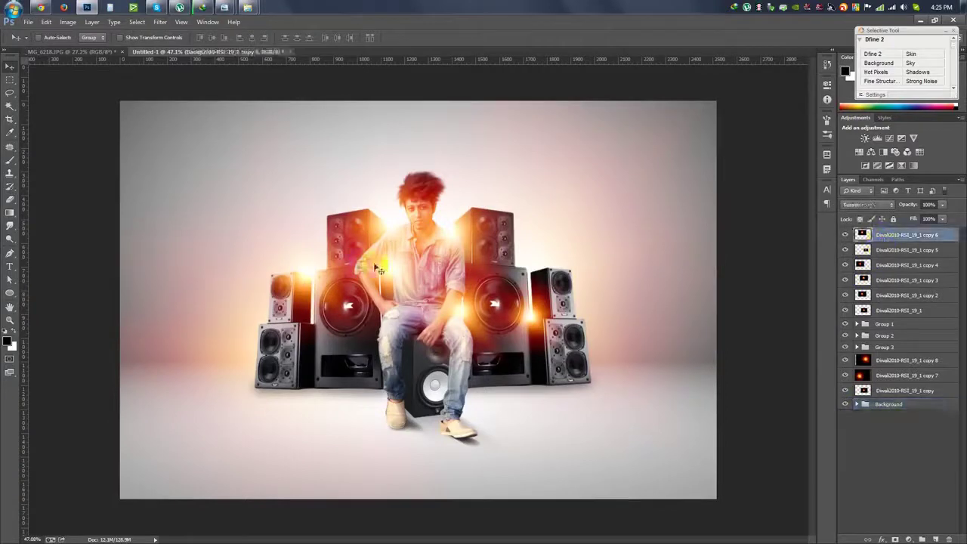
Step: Duplicate the flare and shrink it into a small glow on the left speaker
key(ctrl+j)
scroll(492, 277, up, 3)
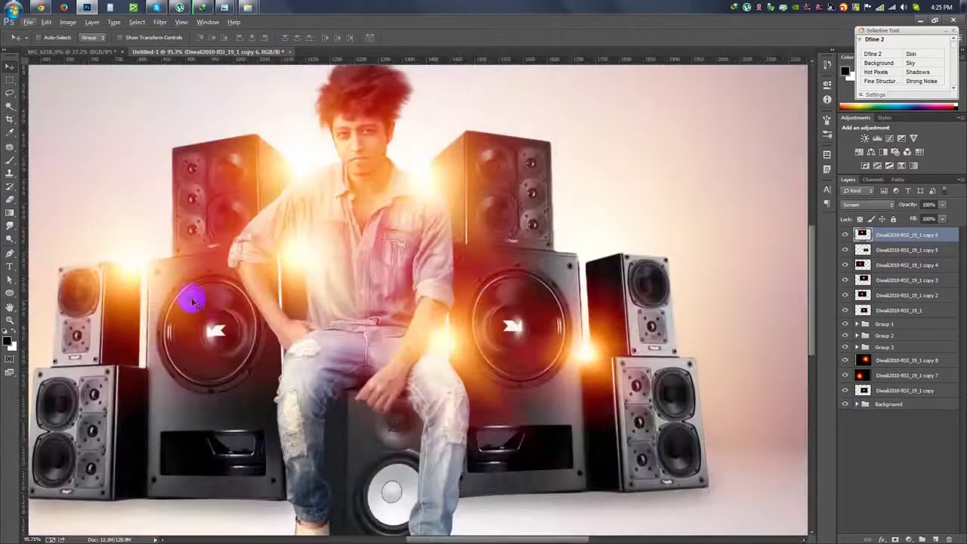
drag(253, 412, 217, 493)
key(ctrl+t)
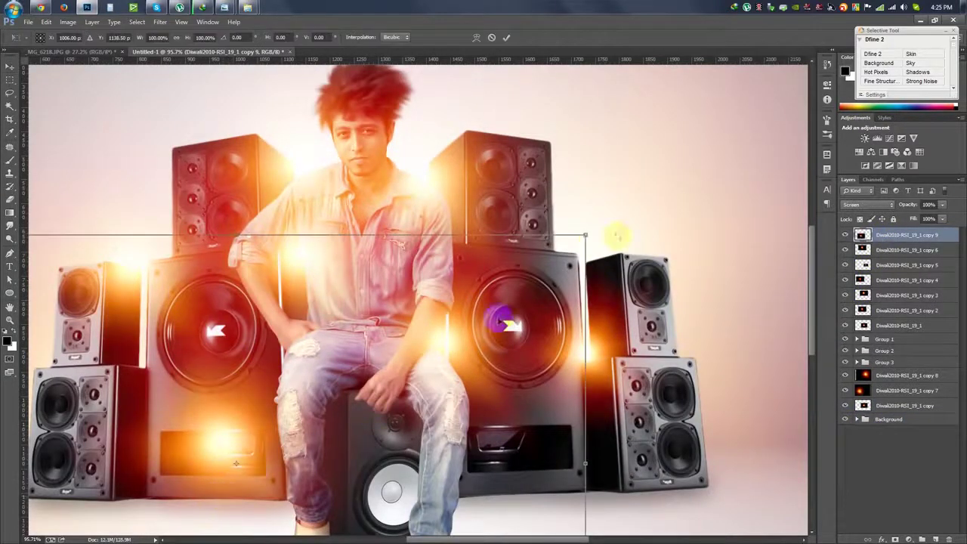
mouse_move(585, 234)
mouse_down()
mouse_move(331, 415)
mouse_move(280, 438)
mouse_move(184, 367)
mouse_move(238, 311)
mouse_up()
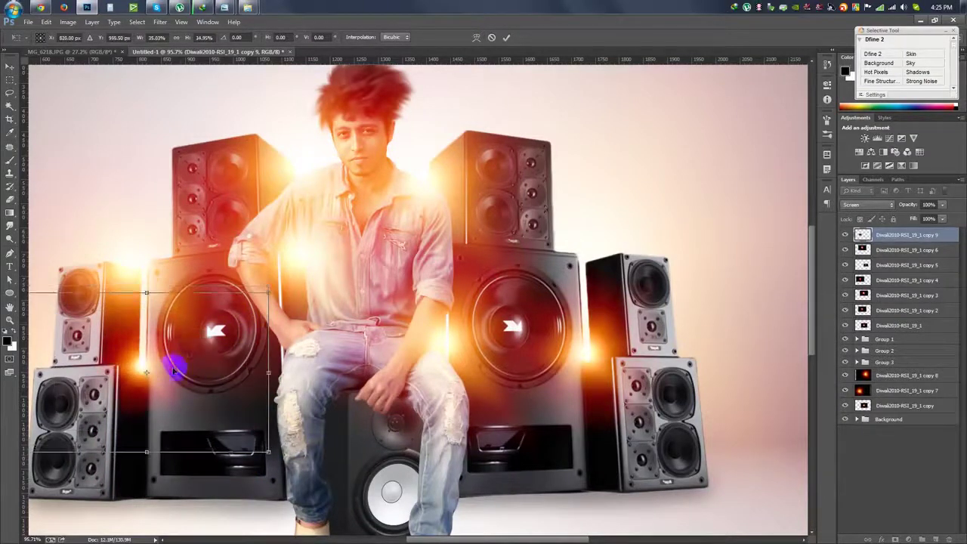
key(Return)
Step: Alt-drag another flare copy over to the right side and commit its placement
mouse_move(166, 387)
mouse_down()
mouse_move(308, 375)
mouse_move(461, 244)
mouse_move(507, 222)
mouse_move(471, 229)
mouse_move(460, 171)
mouse_up()
key(ctrl+t)
key(Return)
scroll(429, 200, down, 5)
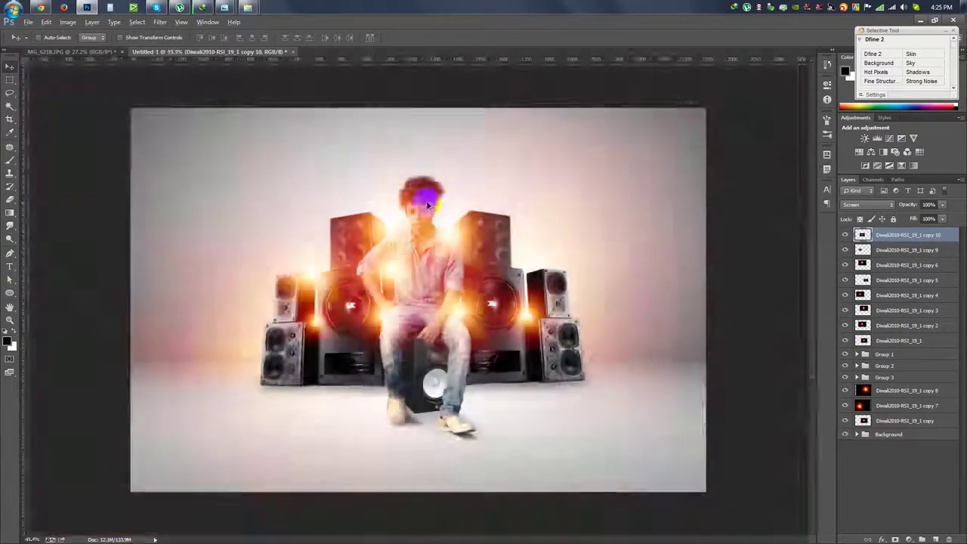
scroll(438, 196, up, 1)
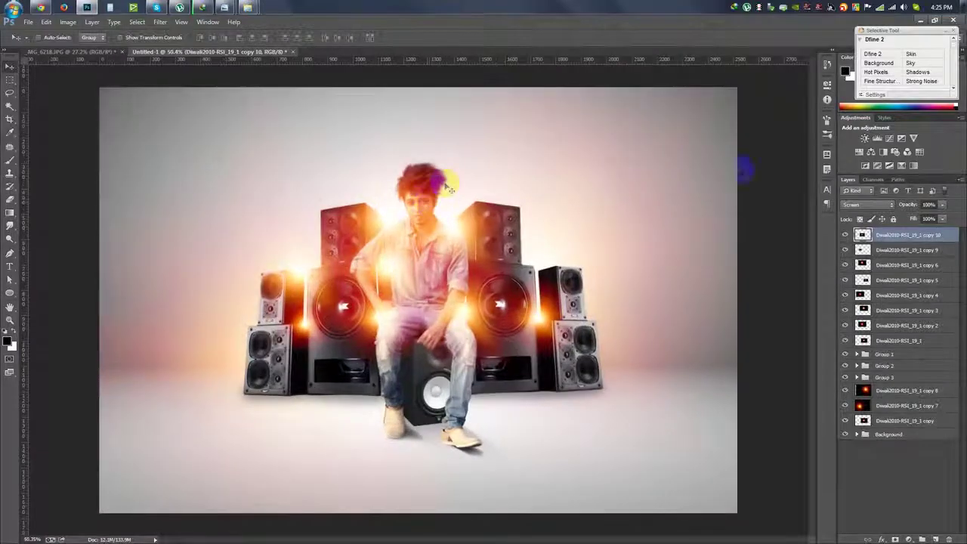
click(907, 539)
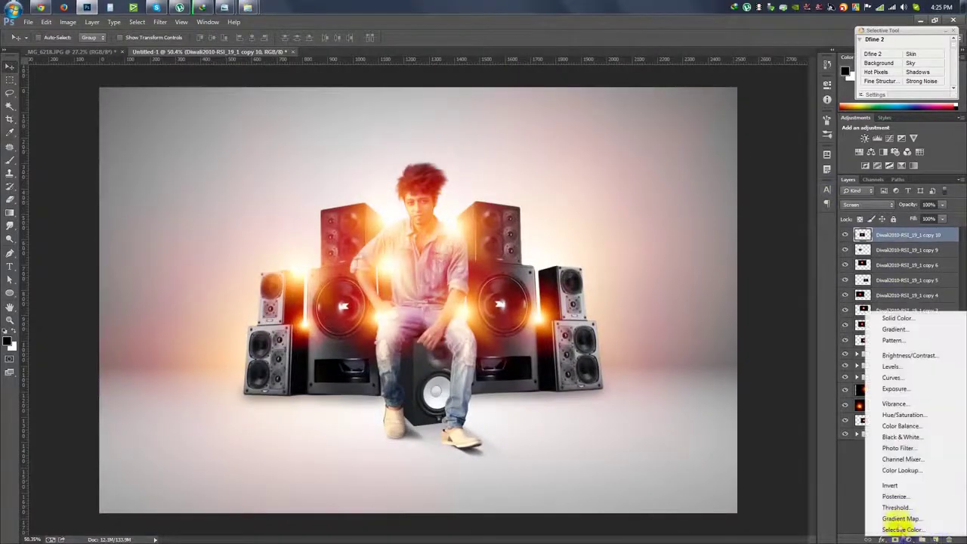
Step: Add a warming Photo Filter layer and merge the flare layers into one Screen-mode layer
click(893, 449)
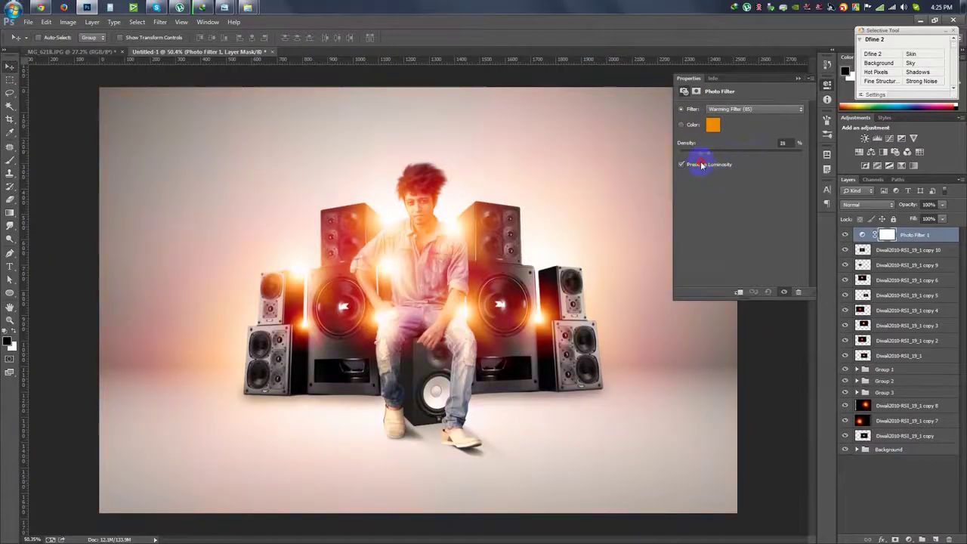
click(798, 77)
click(906, 250)
shift+click(899, 354)
click(68, 22)
click(304, 129)
key(ctrl+e)
click(869, 204)
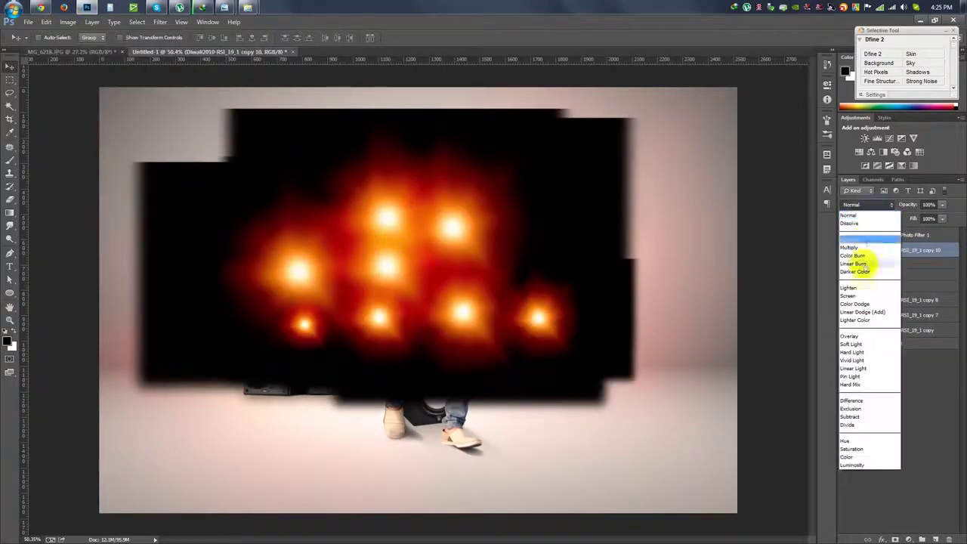
click(850, 296)
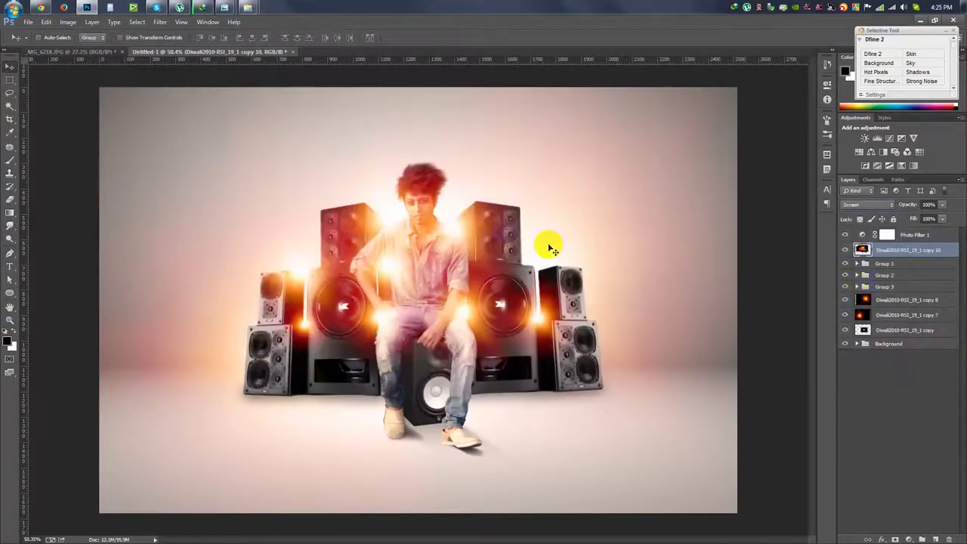
Step: Apply Levels to the merged flare with gamma 1.06 and output white 239
click(68, 22)
mouse_move(83, 48)
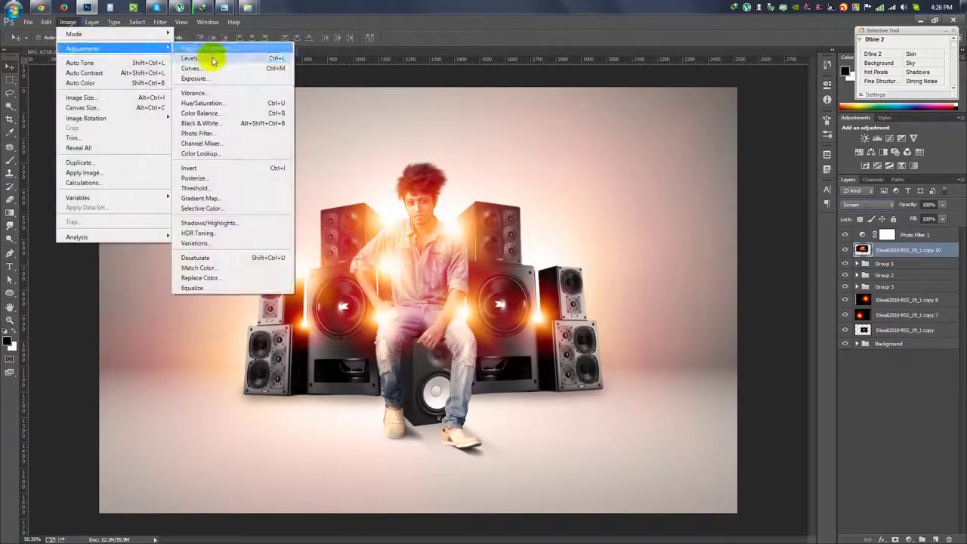
click(257, 59)
drag(579, 225, 575, 226)
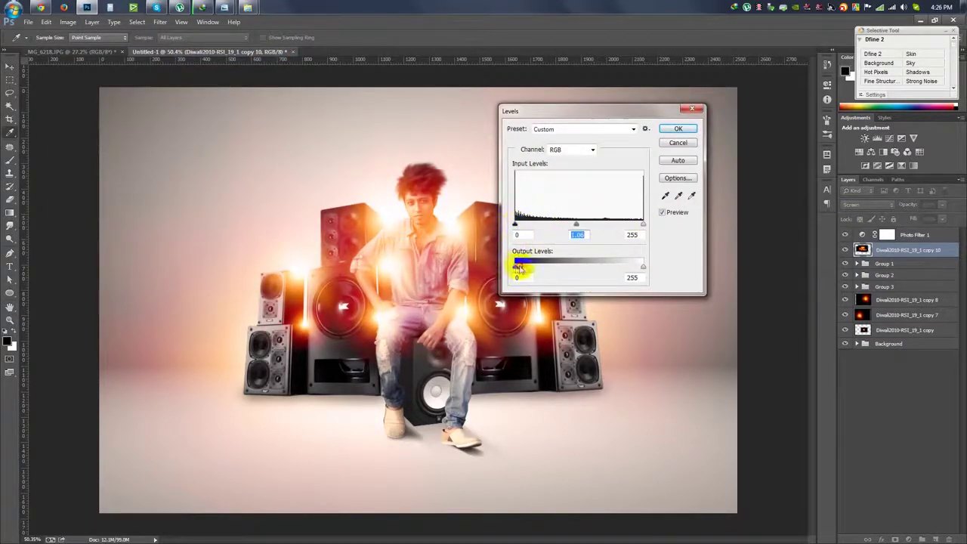
drag(517, 267, 500, 268)
drag(643, 267, 629, 268)
click(678, 128)
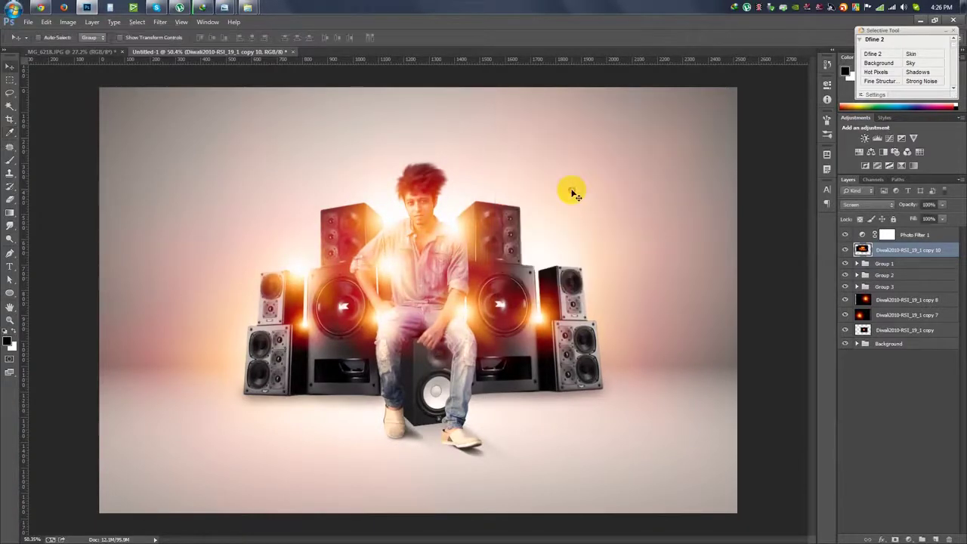
scroll(570, 189, up, 2)
click(856, 262)
click(892, 321)
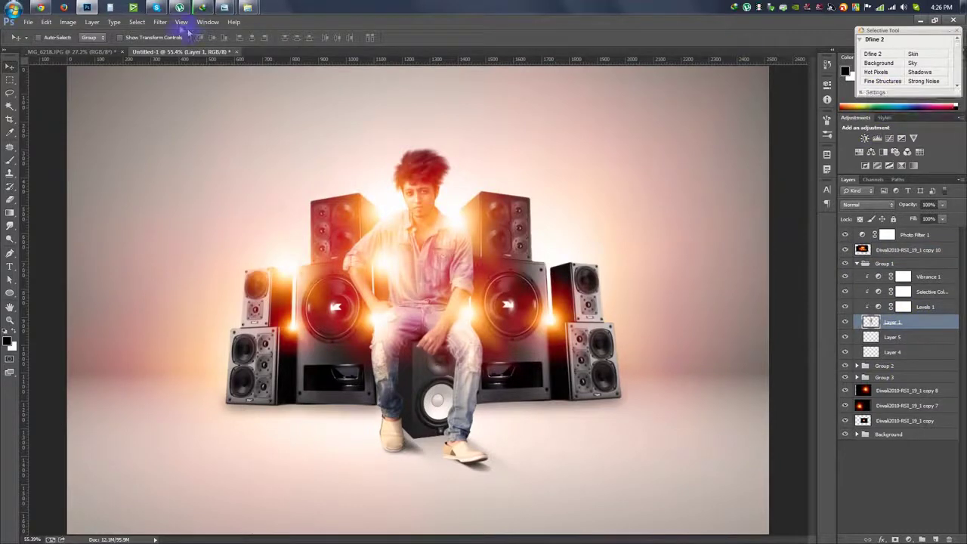
Step: Apply Unsharp Mask to Layer 1 to sharpen the man
click(160, 21)
click(311, 238)
drag(472, 174, 492, 199)
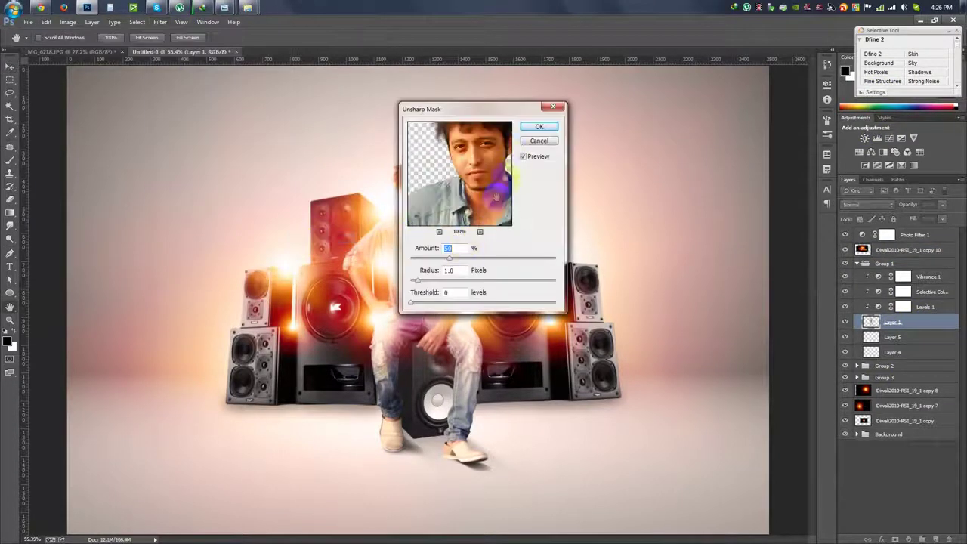
click(542, 126)
scroll(469, 198, up, 3)
scroll(453, 198, down, 3)
scroll(432, 200, down, 1)
Step: Crop the image slightly inward from its edges
click(9, 119)
drag(742, 84, 720, 98)
click(512, 38)
key(v)
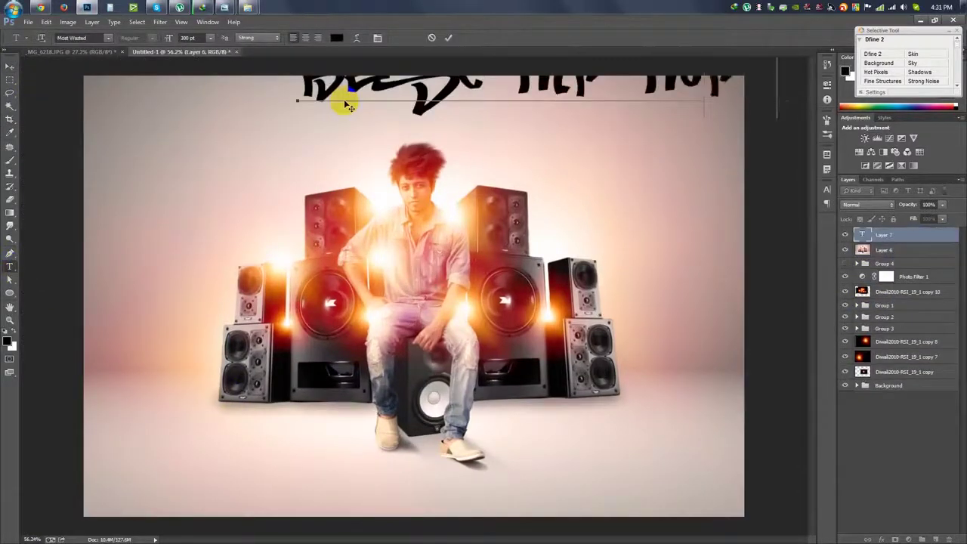
Step: Change the heading font to Nexa Light
key(ctrl+a)
click(89, 37)
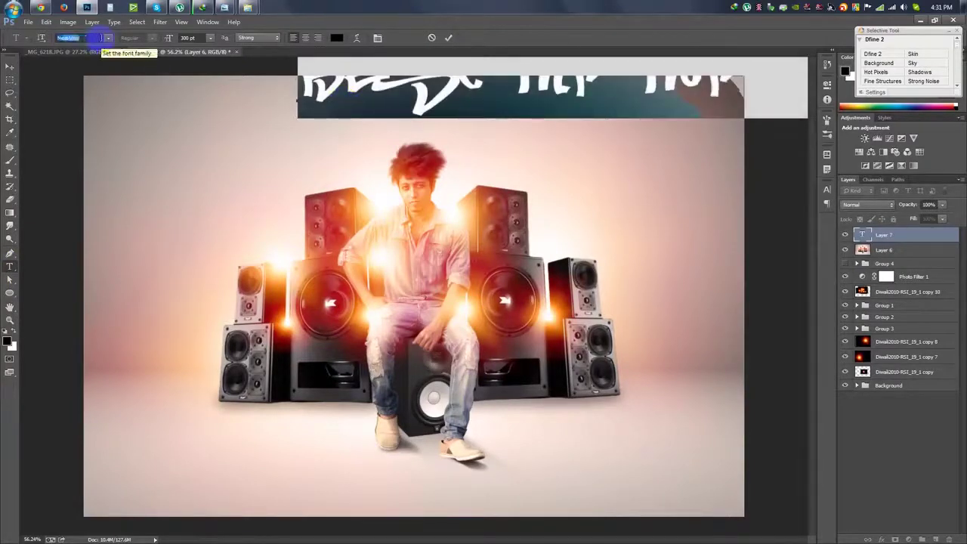
text(Nexa Bold)
click(828, 189)
click(755, 210)
click(743, 381)
click(784, 209)
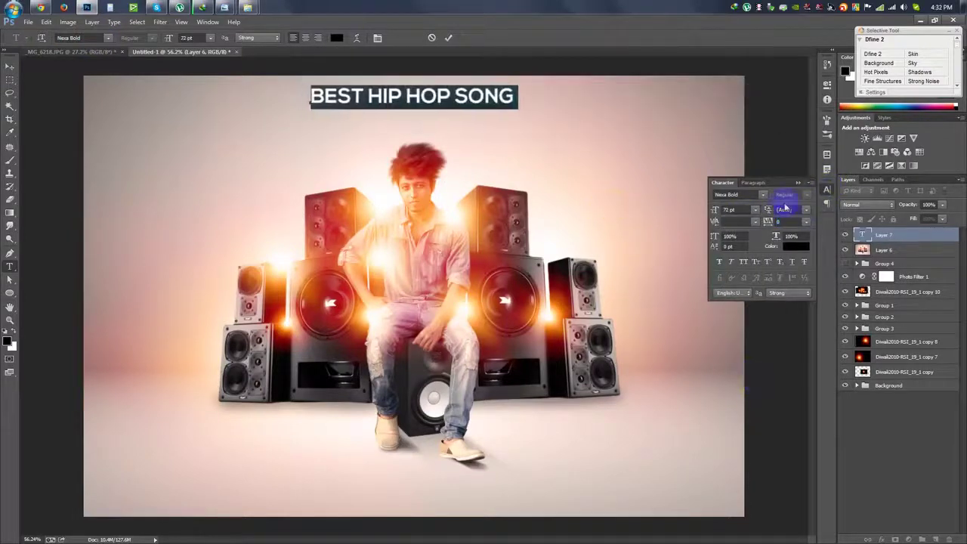
click(763, 195)
click(736, 210)
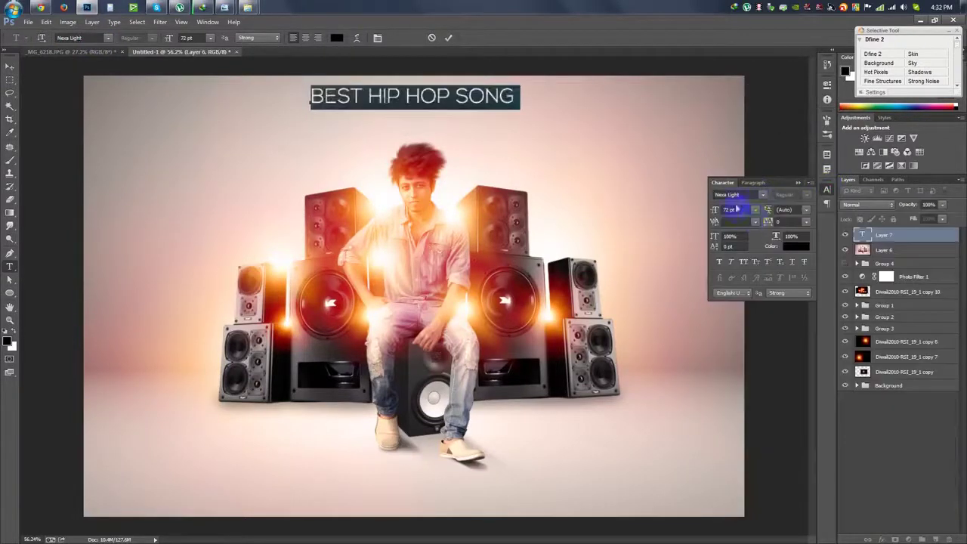
Step: Set the heading to 48 pt with tracking 300
click(755, 209)
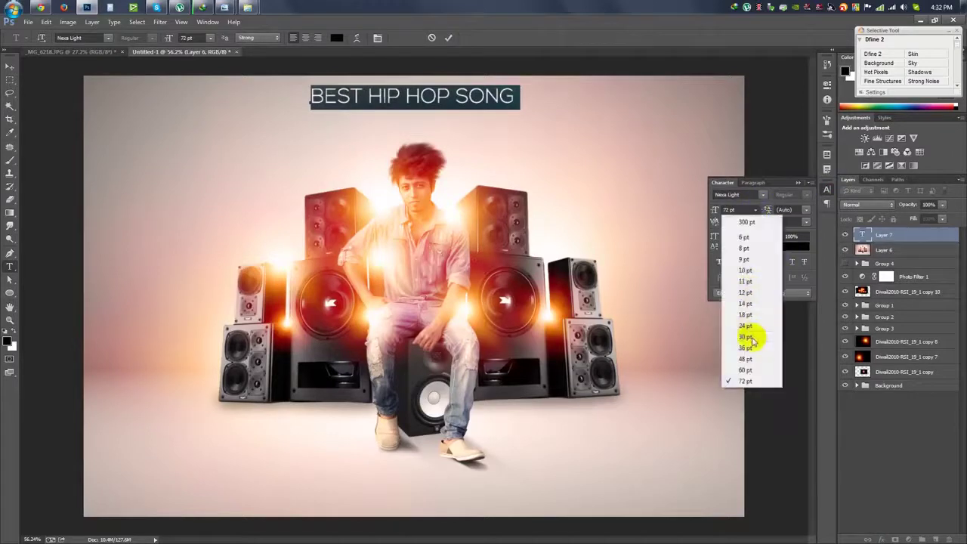
click(744, 330)
click(754, 210)
click(752, 355)
drag(785, 221, 548, 149)
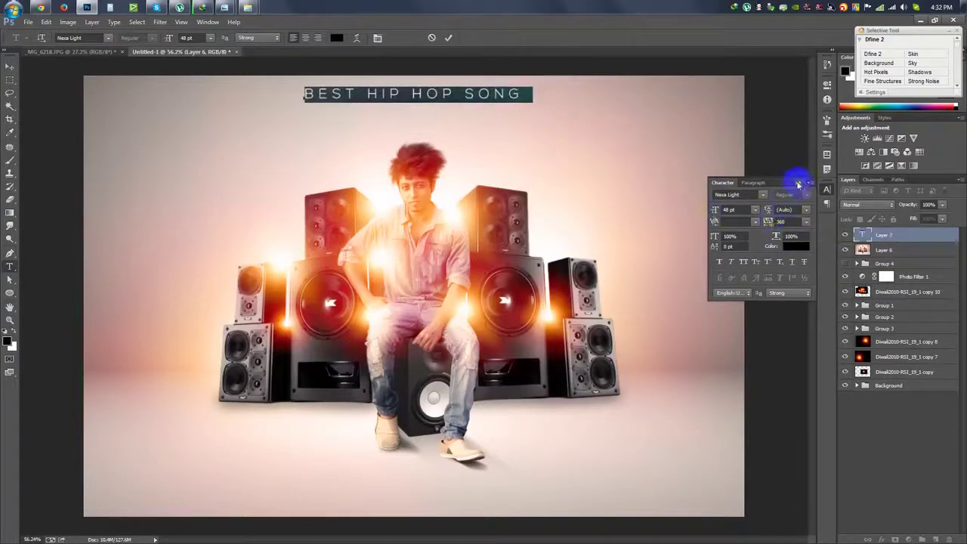
click(799, 184)
click(10, 66)
Step: Turn the copied heading into '2015' in Nexa Bold 65 pt
drag(497, 126, 500, 137)
double_click(862, 234)
text(201)
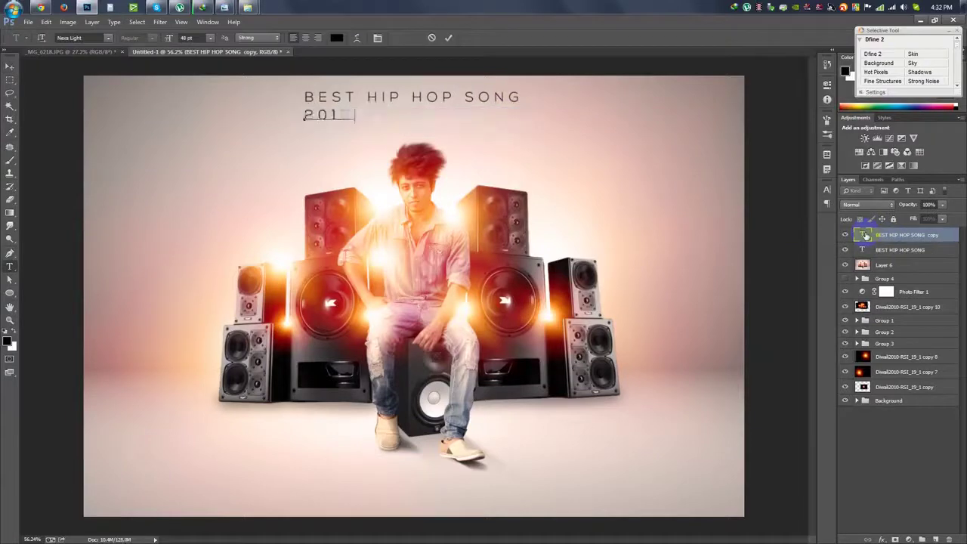
click(108, 37)
click(100, 63)
text(65)
key(Return)
click(449, 41)
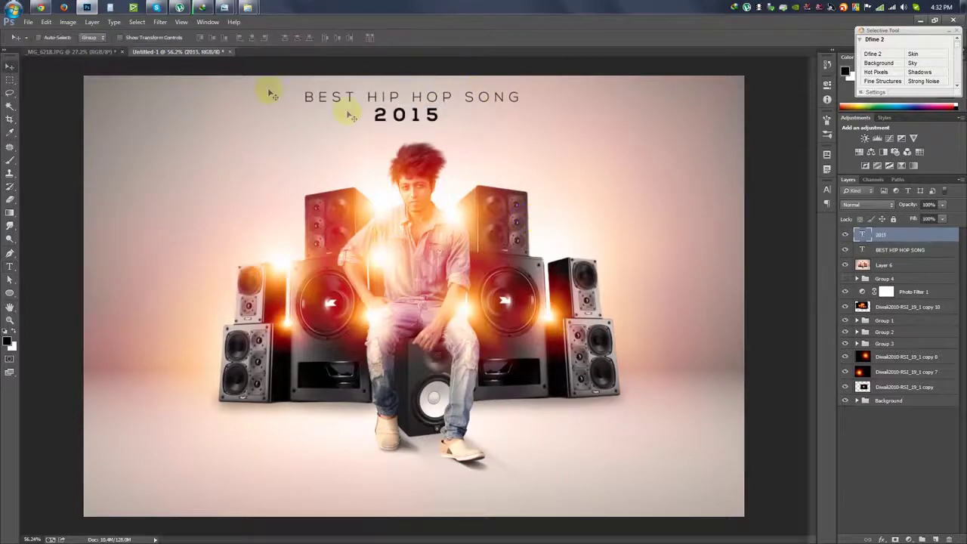
Step: Centre the title and 2015 horizontally and blend both in Overlay mode
alt+scroll(486, 129, up, 5)
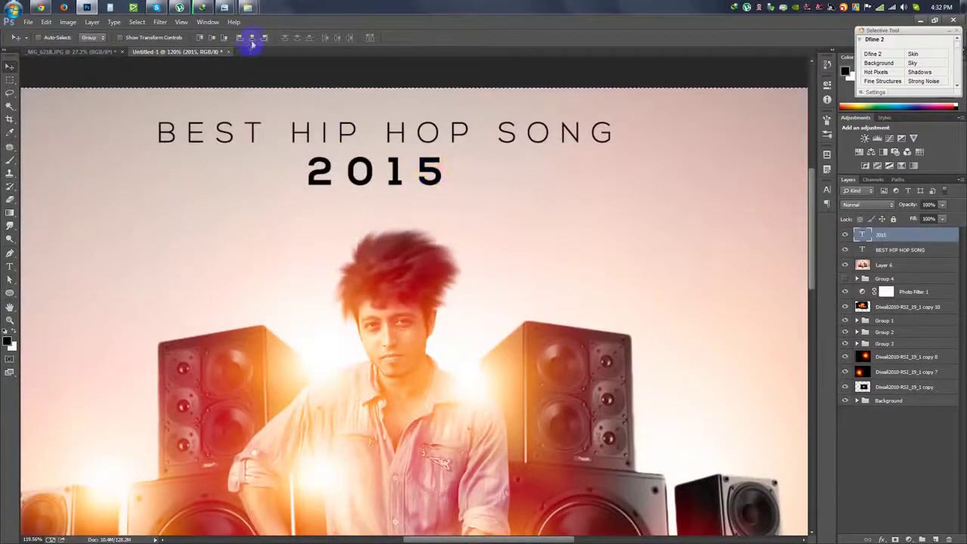
key(ctrl+a)
click(252, 37)
key(alt+bracketleft)
click(252, 37)
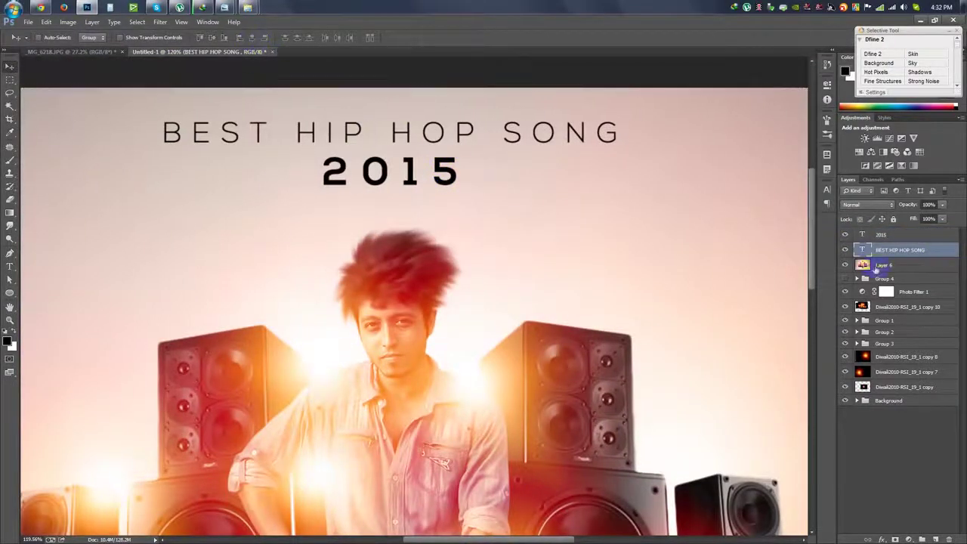
shift+click(880, 234)
click(869, 204)
click(868, 336)
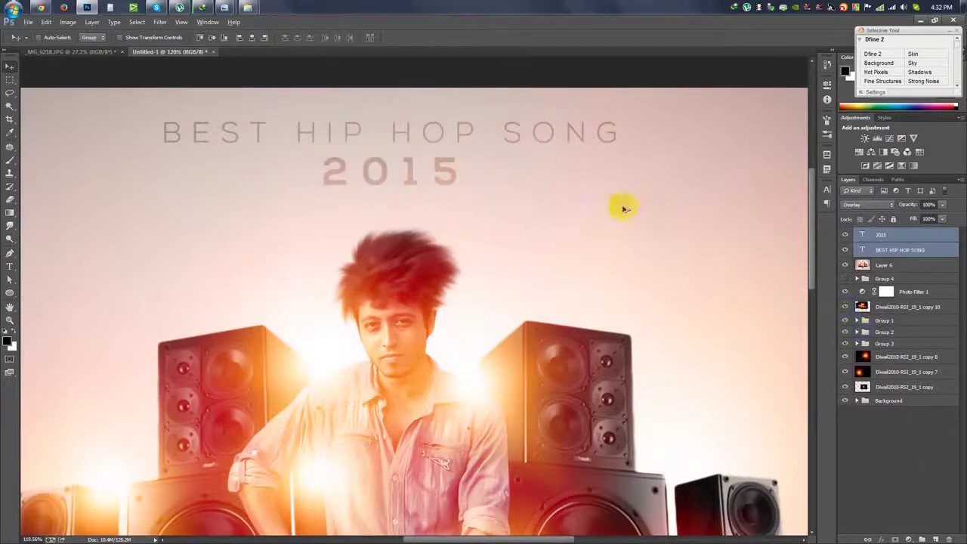
key(ctrl+0)
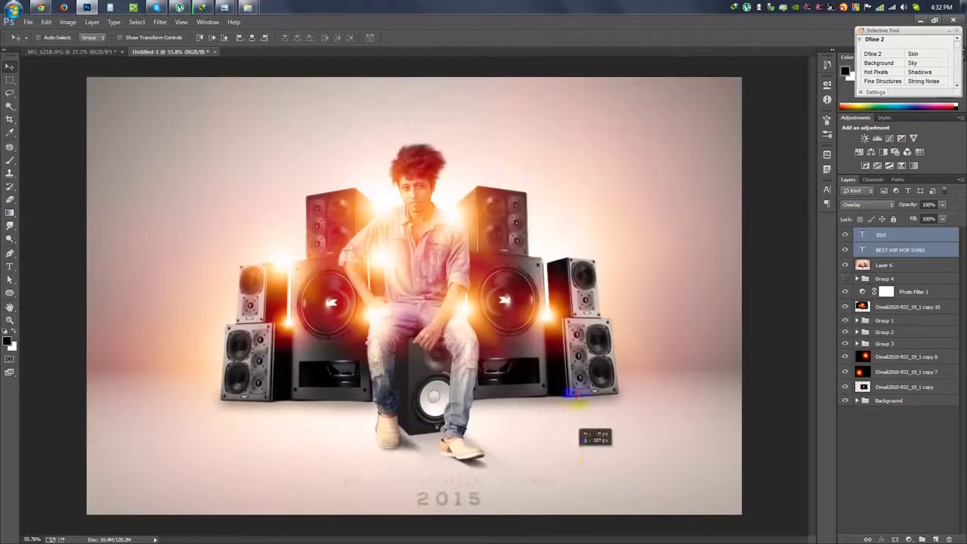